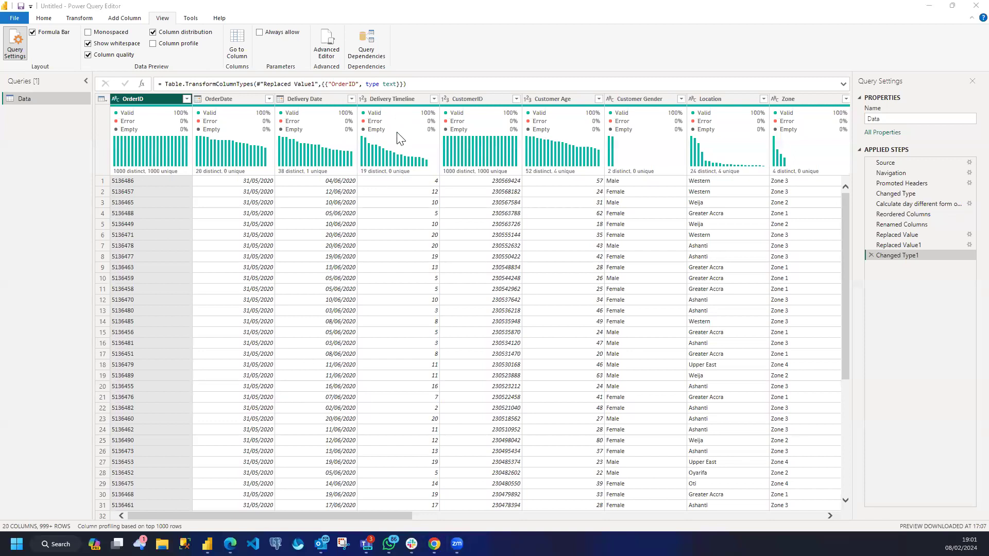
Examine the order data's remaining columns, focusing on the Unit Price and Shipping Fee columns
{"action": "left_click_drag", "start_coordinate": [365, 514], "coordinate": [406, 513]}
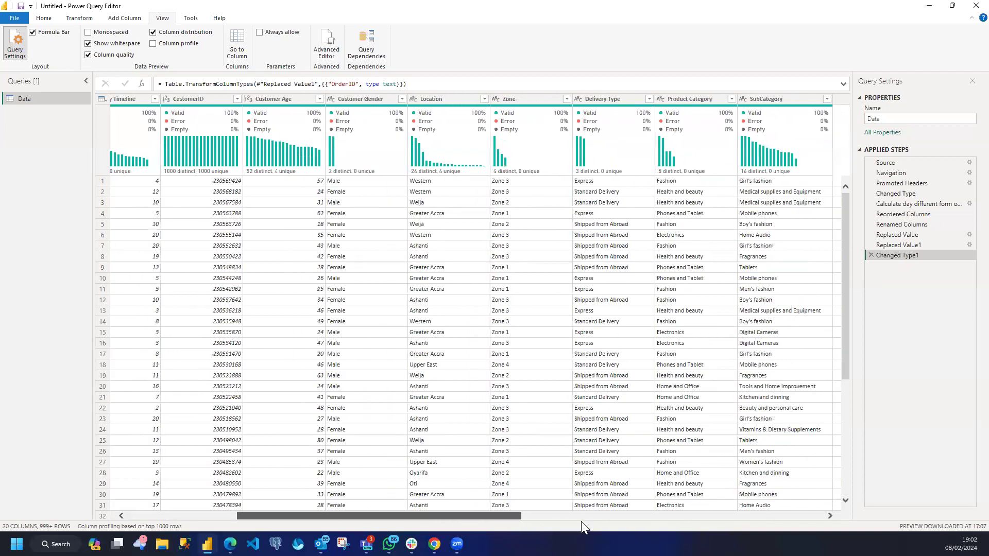
{"action": "left_click", "coordinate": [582, 521]}
{"action": "left_click_drag", "start_coordinate": [619, 521], "coordinate": [790, 508]}
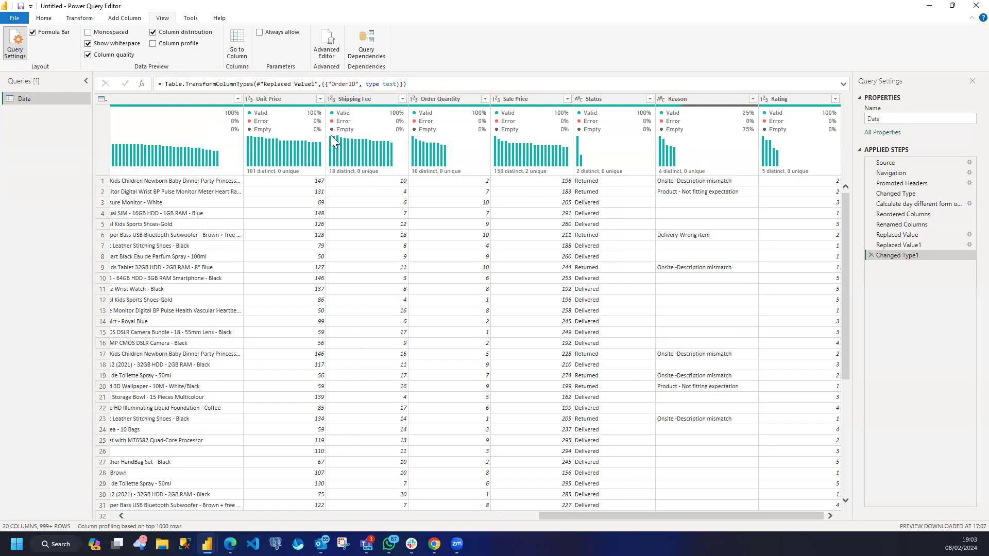
{"action": "left_click", "coordinate": [117, 20]}
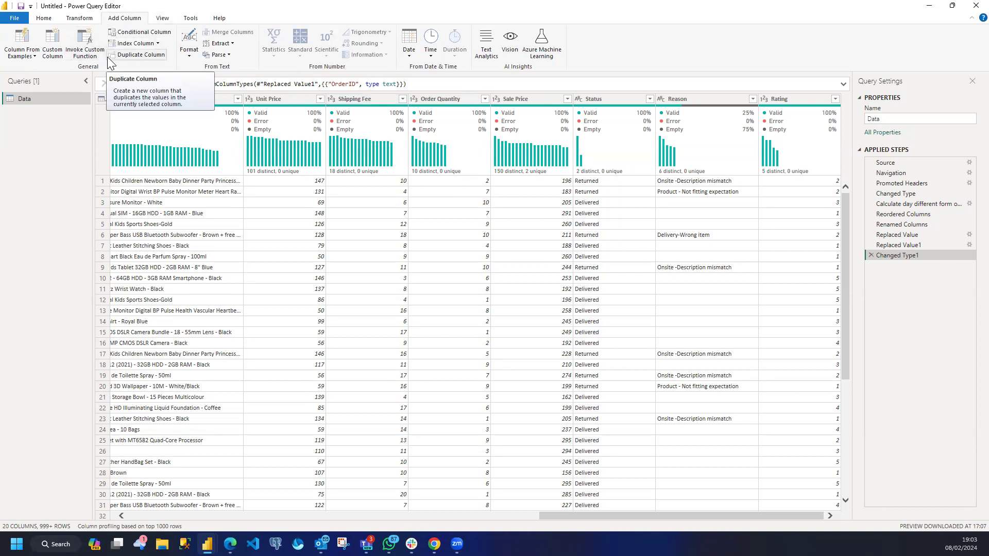
{"action": "mouse_move", "coordinate": [144, 114]}
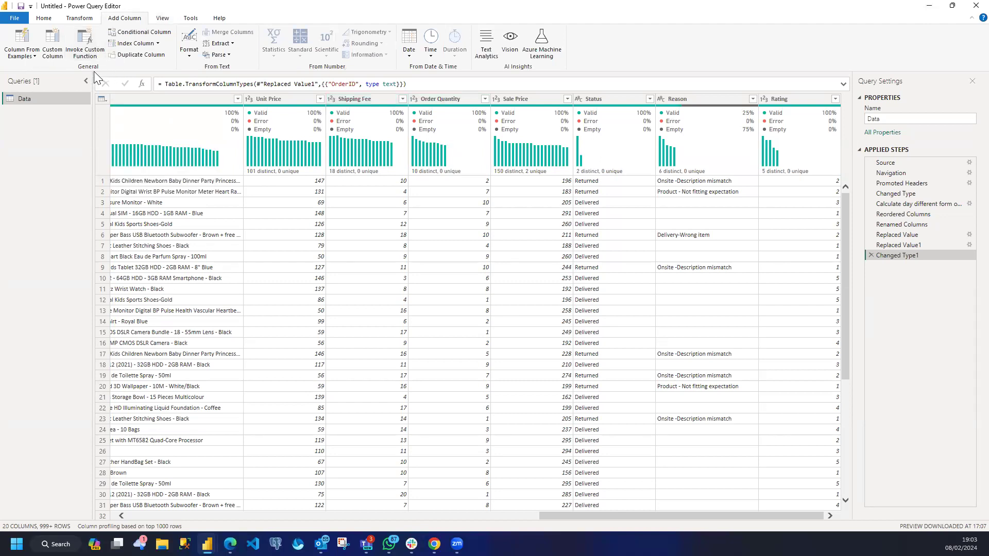
{"action": "left_click", "coordinate": [278, 99]}
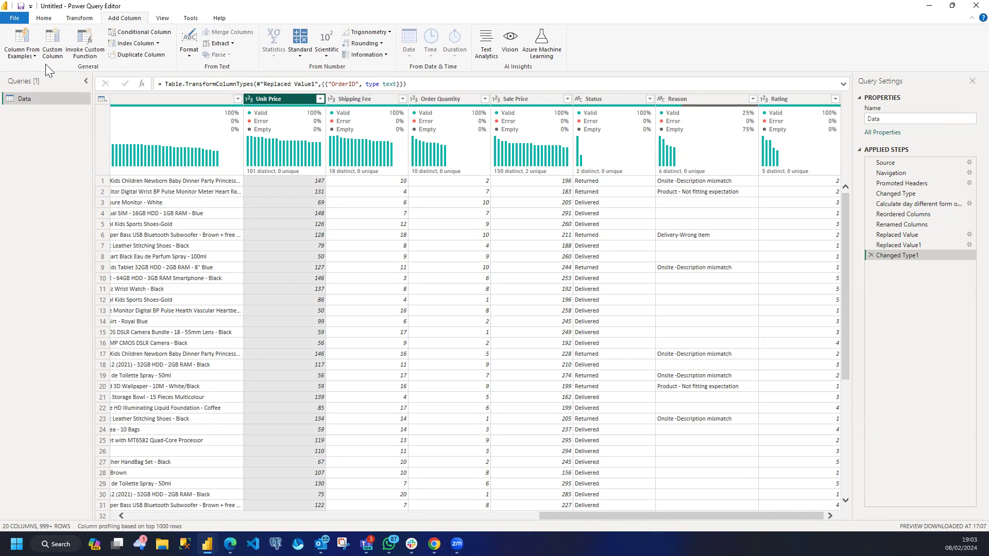
{"action": "left_click", "coordinate": [351, 99]}
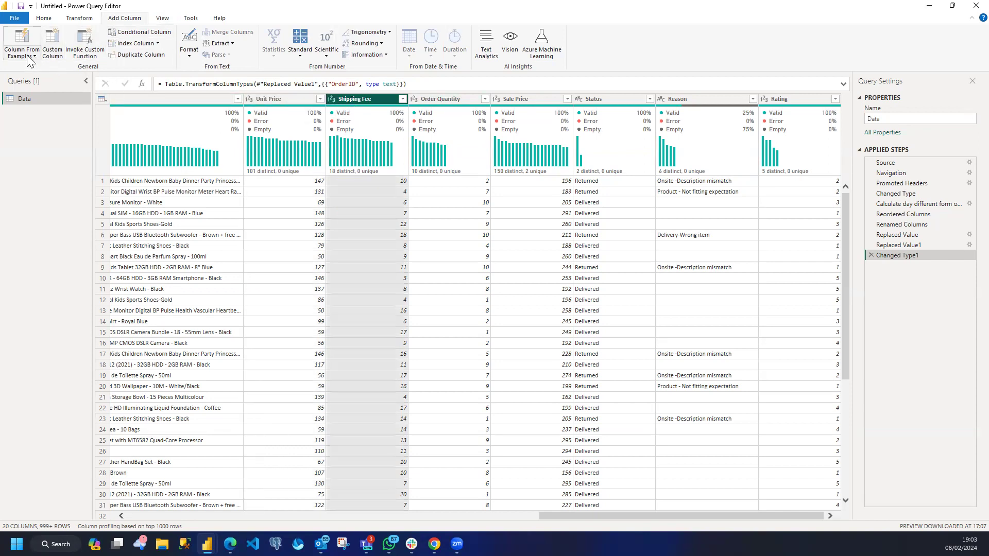
{"action": "left_click", "coordinate": [52, 48]}
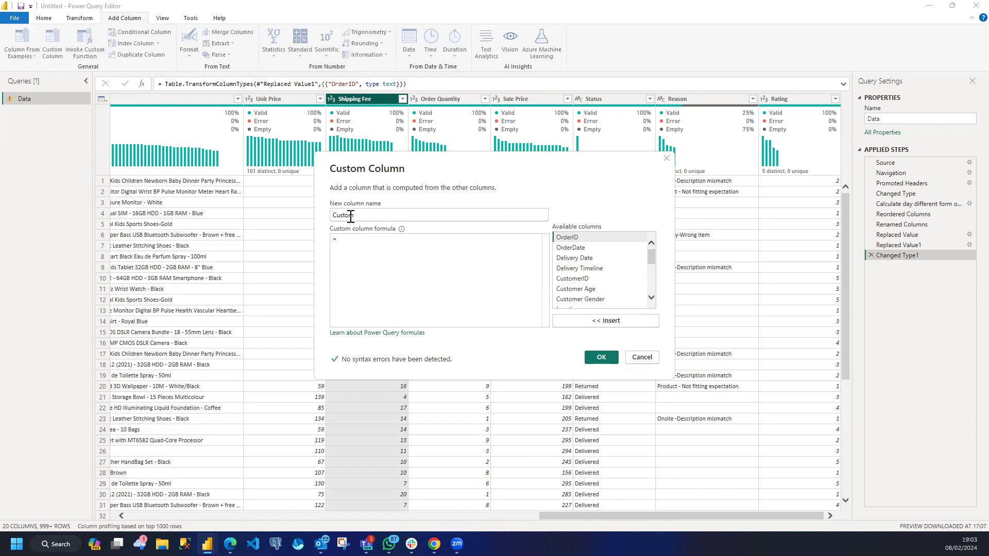
{"action": "left_click_drag", "start_coordinate": [360, 214], "coordinate": [327, 216]}
{"action": "type", "text": "Sae"}
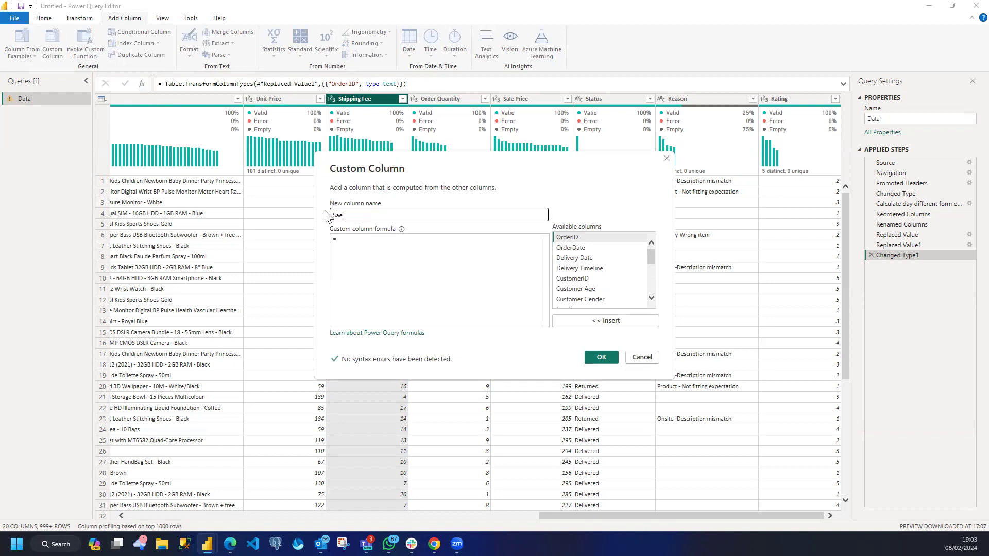
{"action": "key", "text": "BackSpace"}
{"action": "type", "text": "les Amount"}
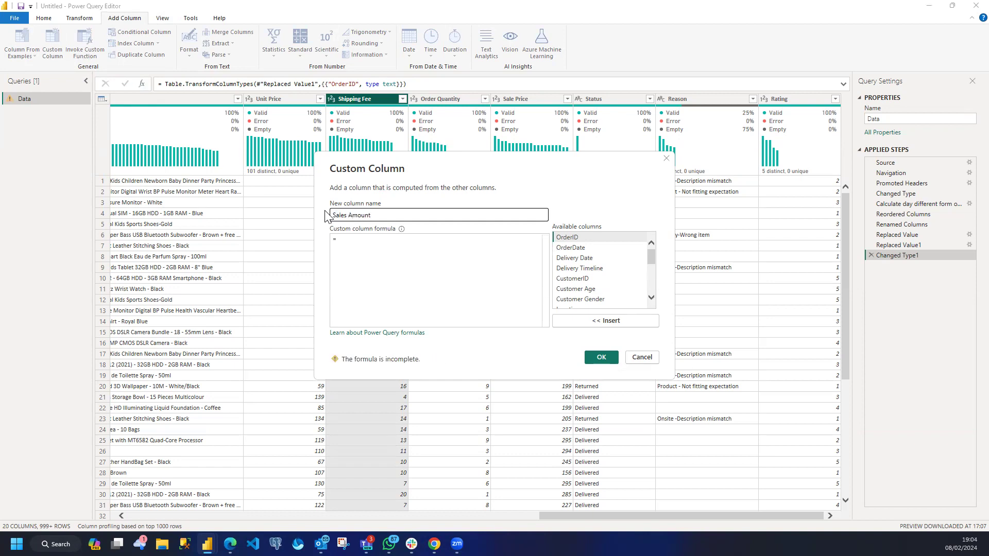
{"action": "left_click", "coordinate": [344, 240]}
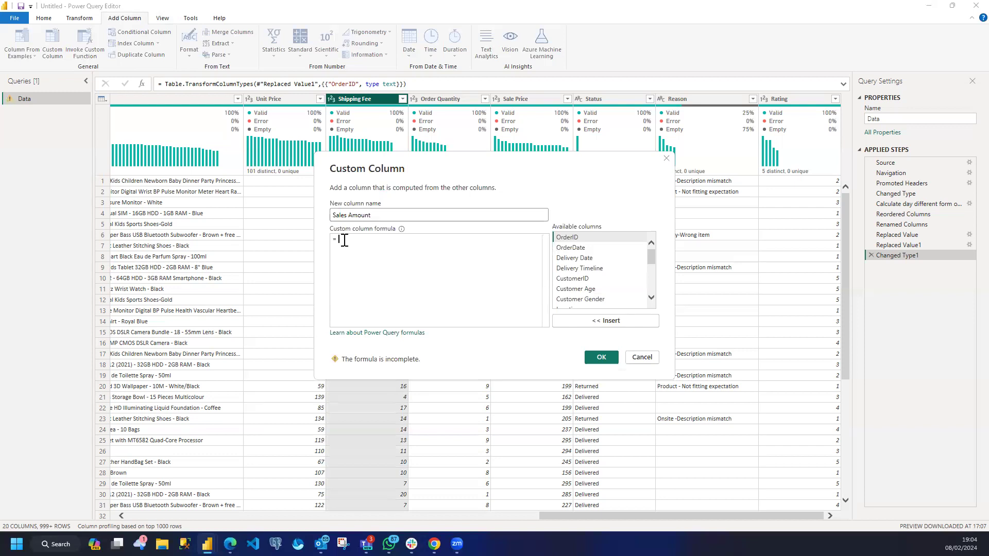
{"action": "left_click_drag", "start_coordinate": [651, 257], "coordinate": [651, 279]}
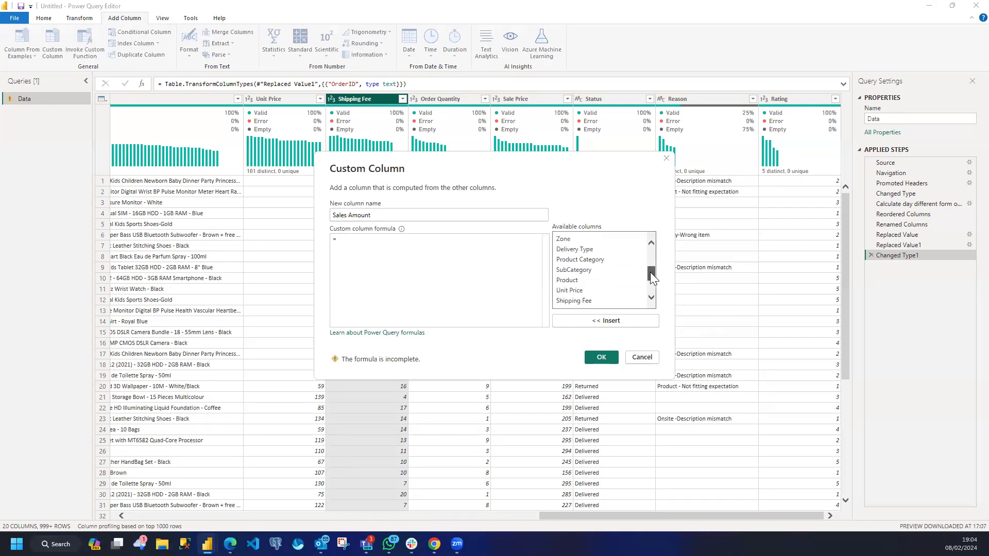
{"action": "double_click", "coordinate": [579, 295]}
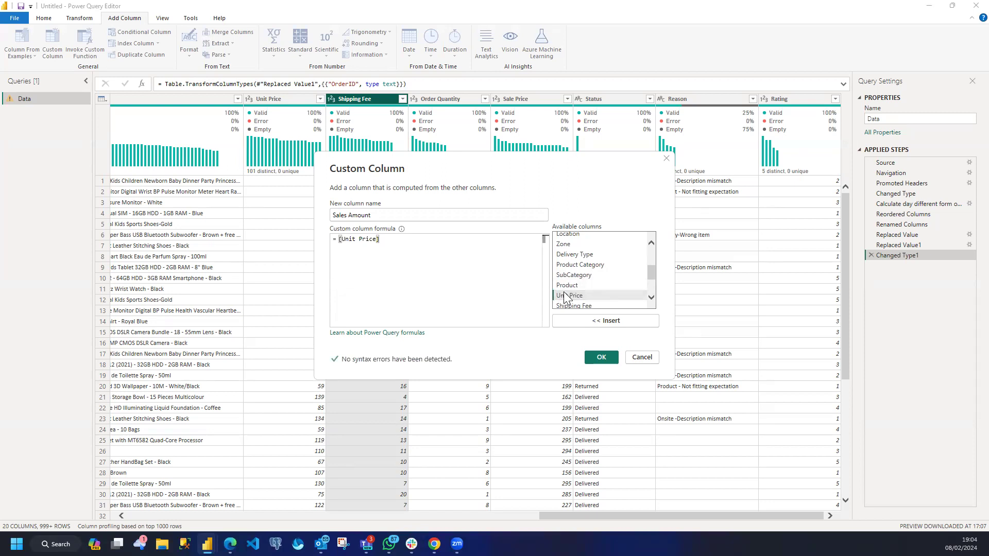
{"action": "type", "text": "*"}
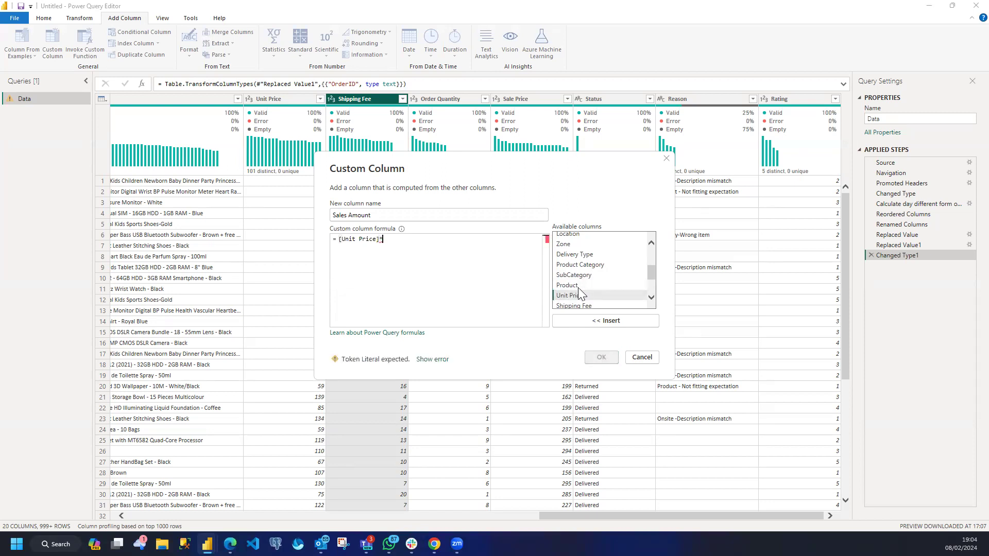
{"action": "scroll", "coordinate": [579, 291], "scroll_direction": "down", "scroll_amount": 2}
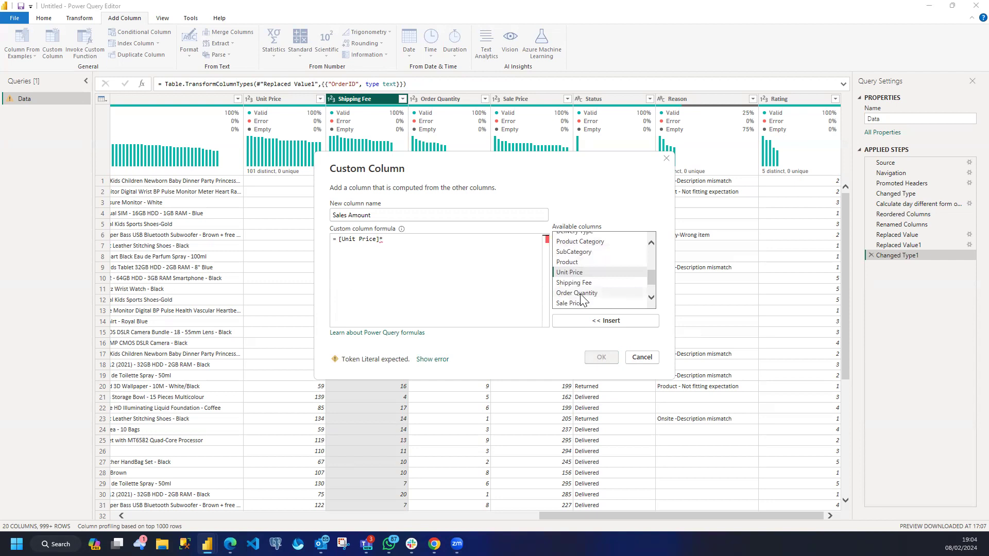
{"action": "left_click", "coordinate": [580, 294]}
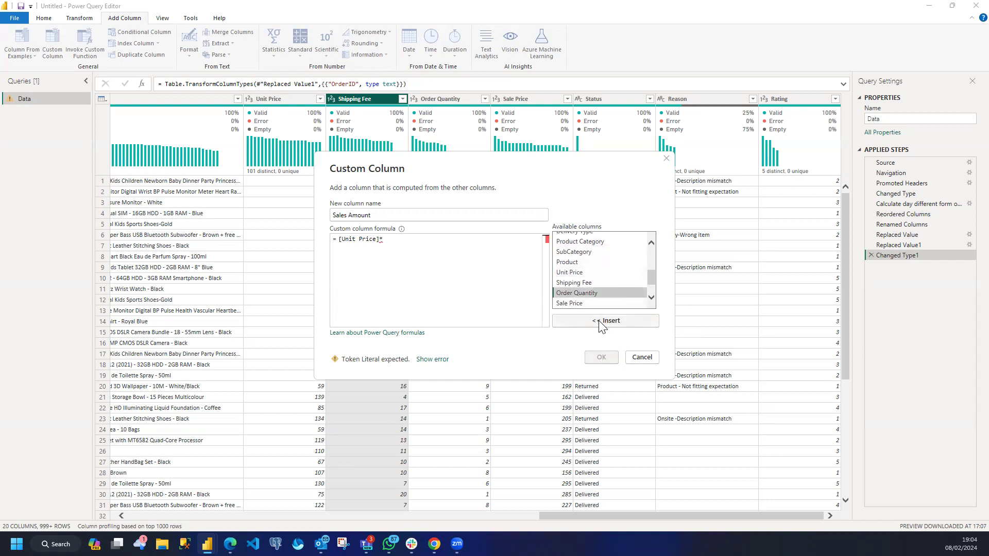
{"action": "left_click", "coordinate": [602, 320]}
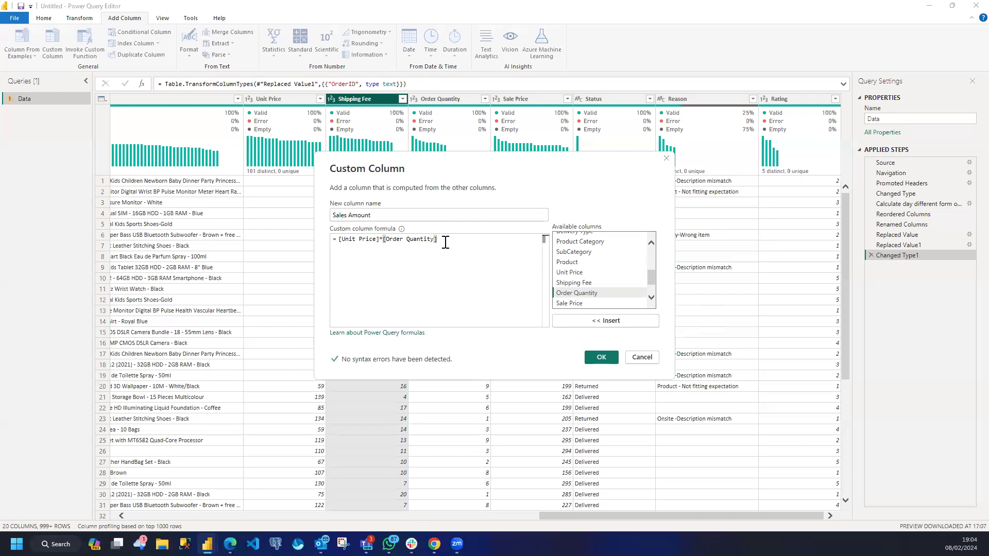
{"action": "type", "text": "-"}
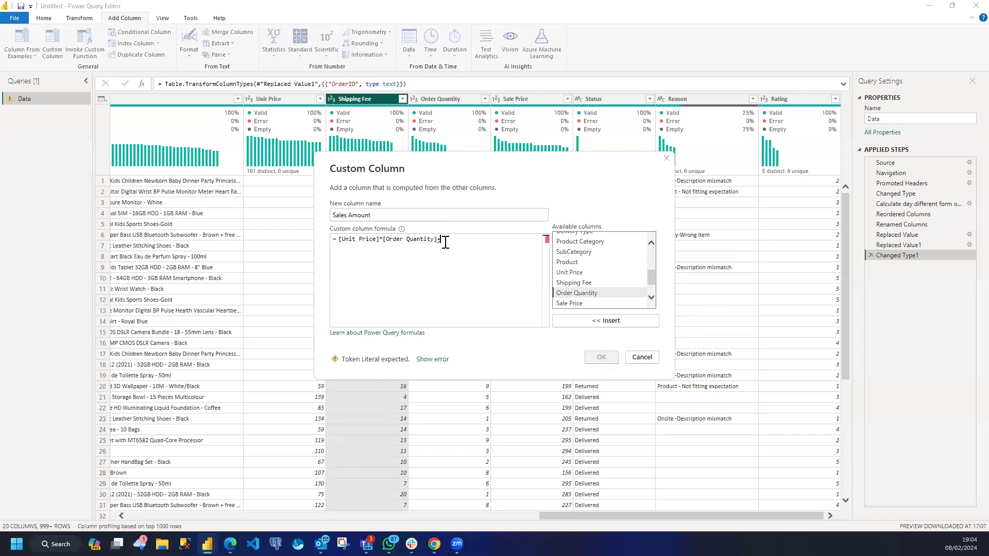
{"action": "double_click", "coordinate": [576, 283]}
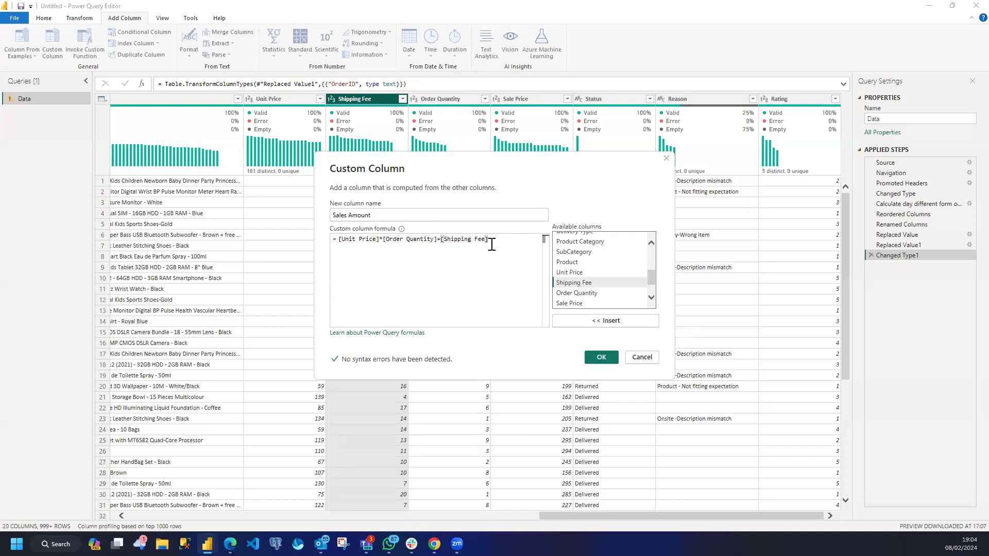
{"action": "left_click", "coordinate": [643, 359]}
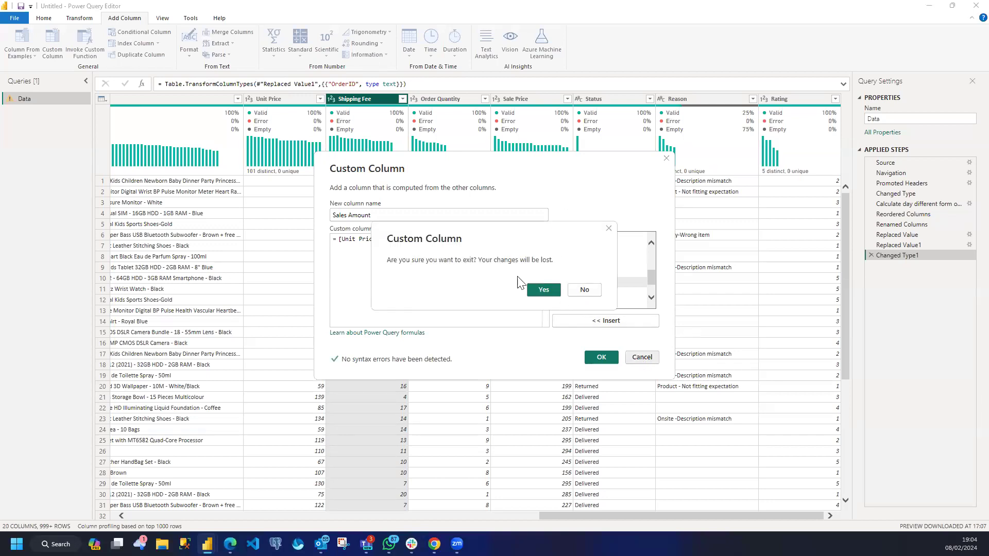
{"action": "left_click", "coordinate": [542, 290]}
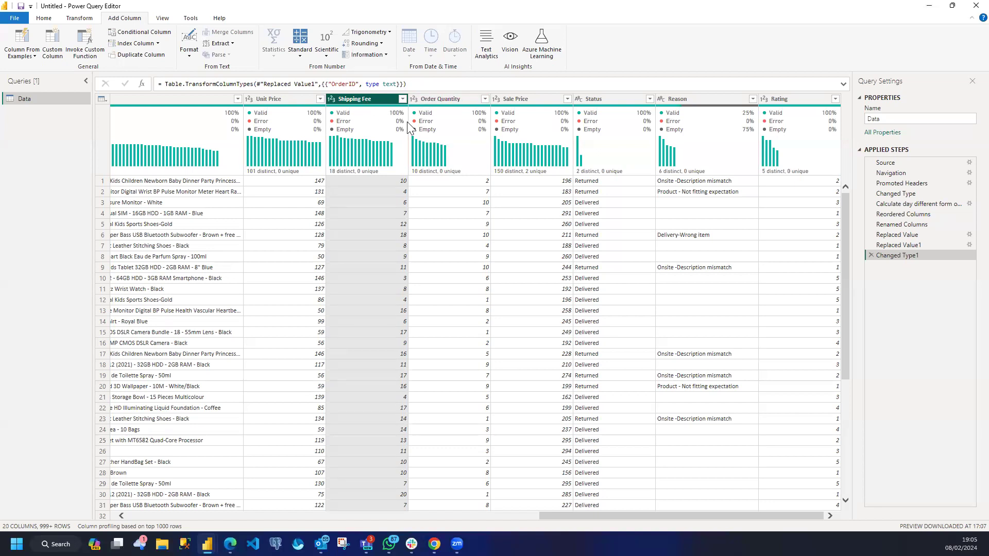
Start a custom column in the Data query and name it Sales Amount
{"action": "mouse_move", "coordinate": [360, 109]}
{"action": "left_click", "coordinate": [53, 41]}
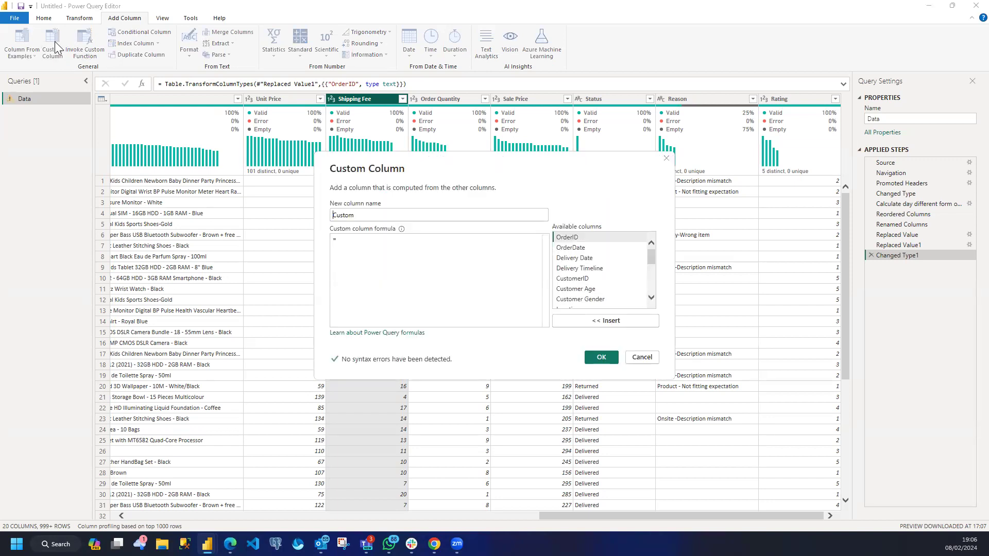
{"action": "double_click", "coordinate": [348, 216]}
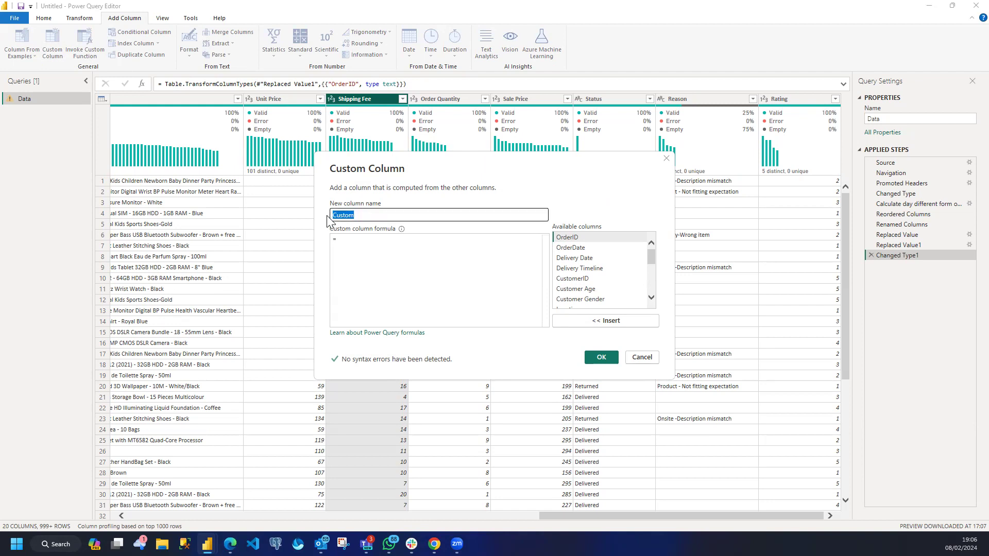
{"action": "type", "text": "Sales Amount"}
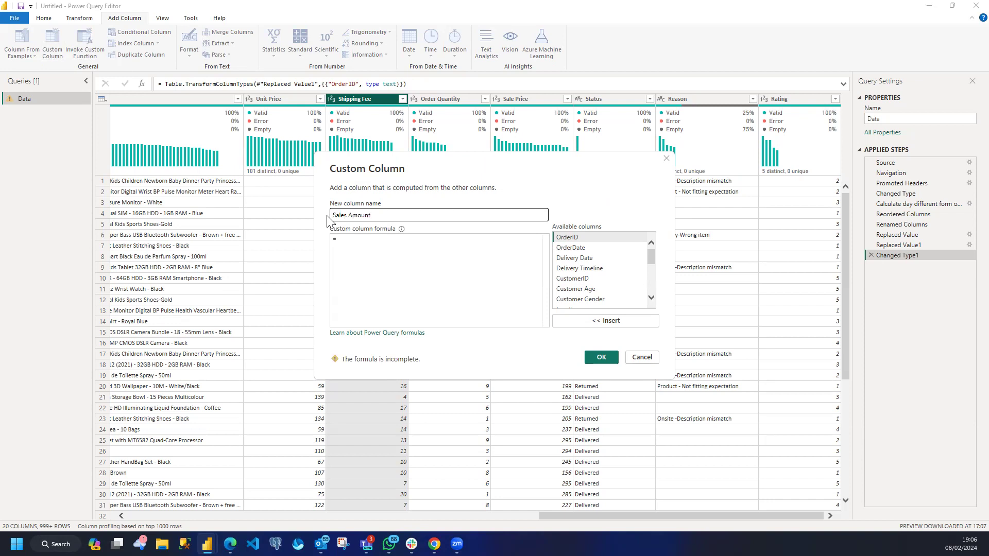
Define the custom column's formula as [Unit Price]*[Order Quantity]+[Shipping Fee] and add the column to the table
{"action": "left_click", "coordinate": [354, 239]}
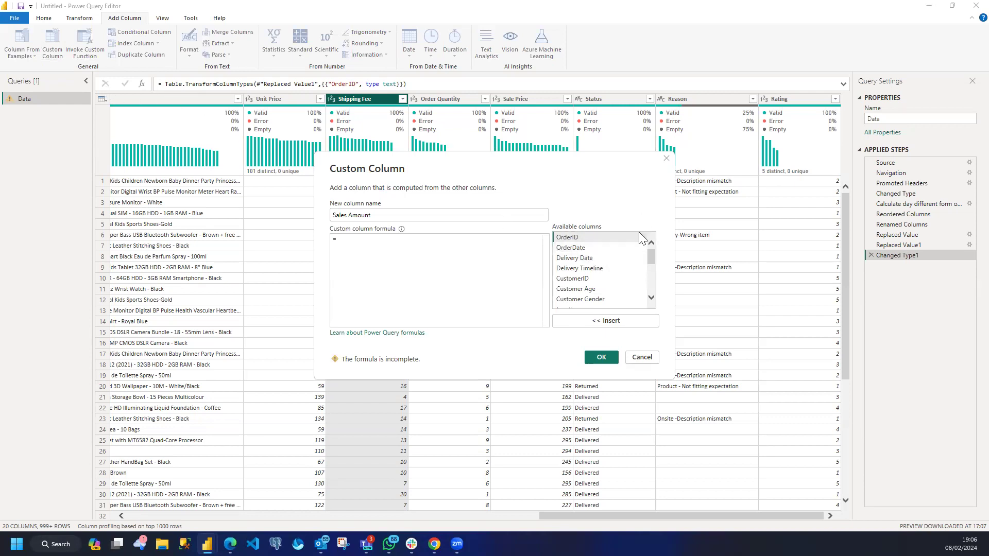
{"action": "left_click_drag", "start_coordinate": [650, 253], "coordinate": [644, 282]}
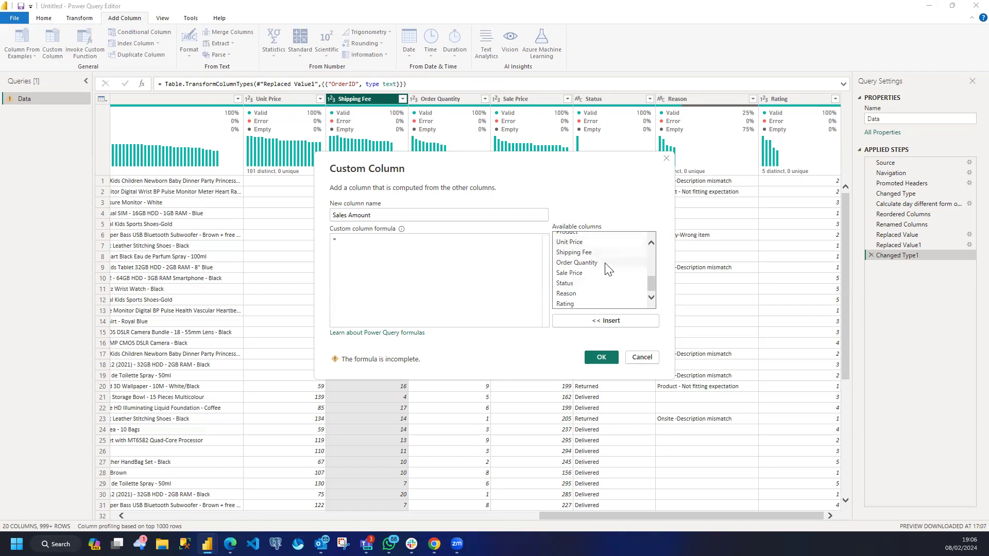
{"action": "left_click", "coordinate": [582, 241]}
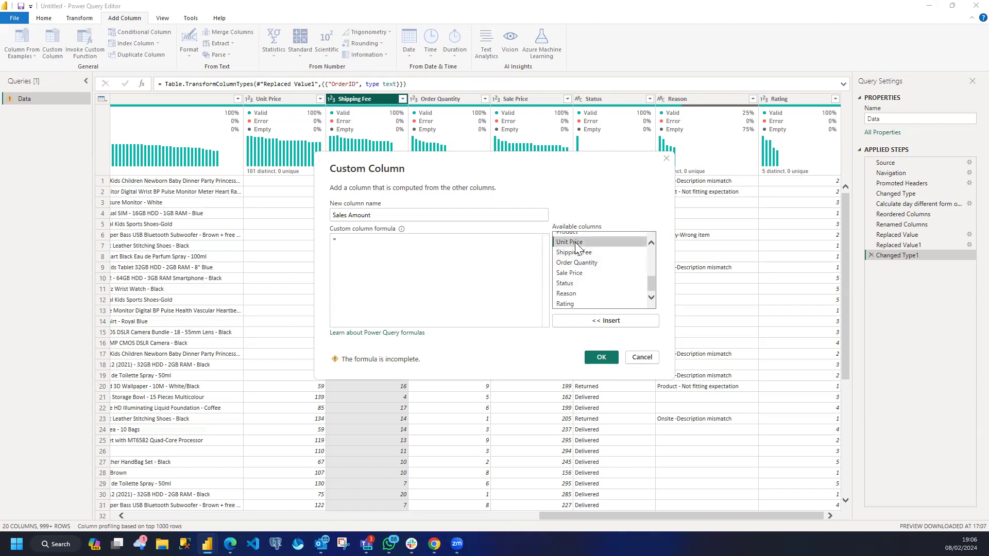
{"action": "left_click", "coordinate": [600, 320]}
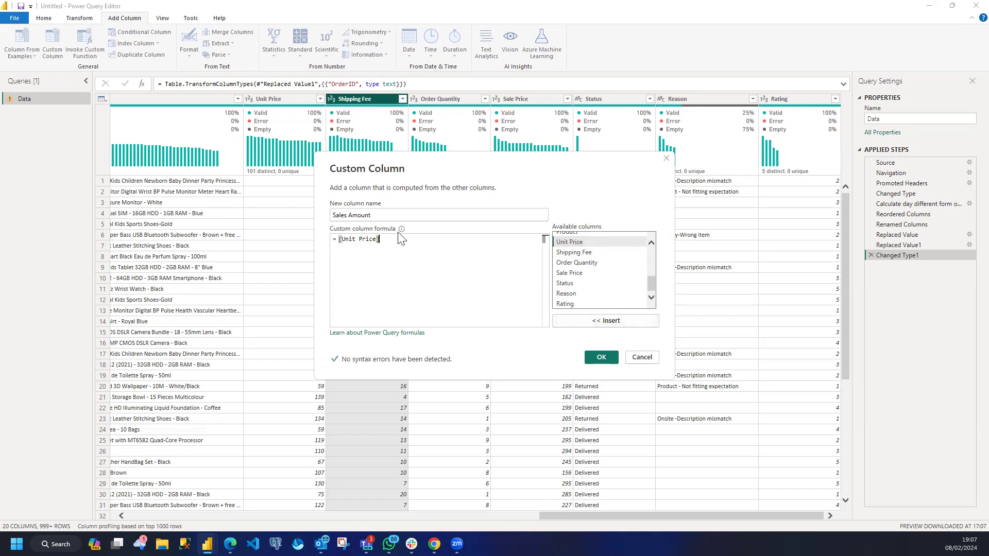
{"action": "mouse_move", "coordinate": [403, 233]}
{"action": "type", "text": "*"}
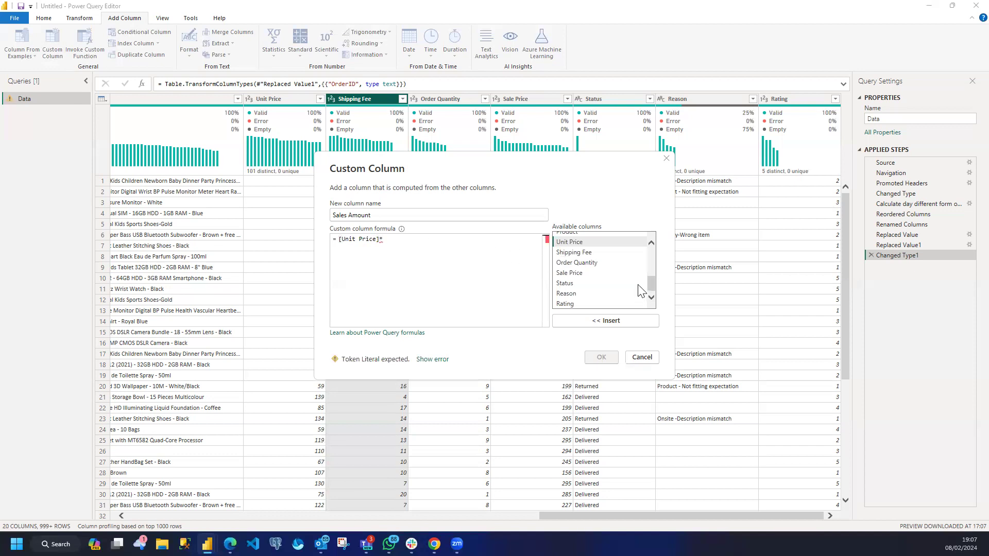
{"action": "scroll", "coordinate": [637, 291], "scroll_direction": "up", "scroll_amount": 1}
{"action": "scroll", "coordinate": [638, 291], "scroll_direction": "up", "scroll_amount": 1}
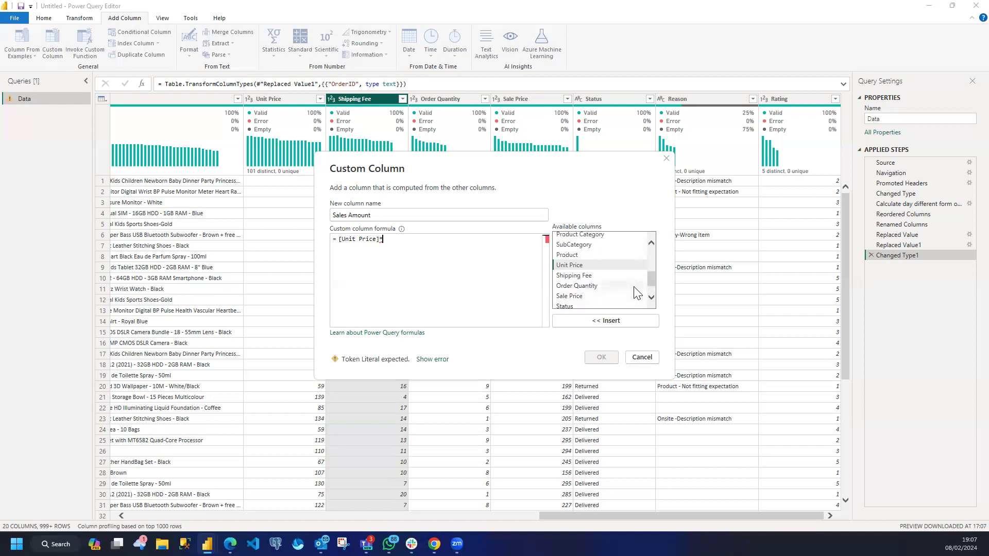
{"action": "double_click", "coordinate": [572, 286]}
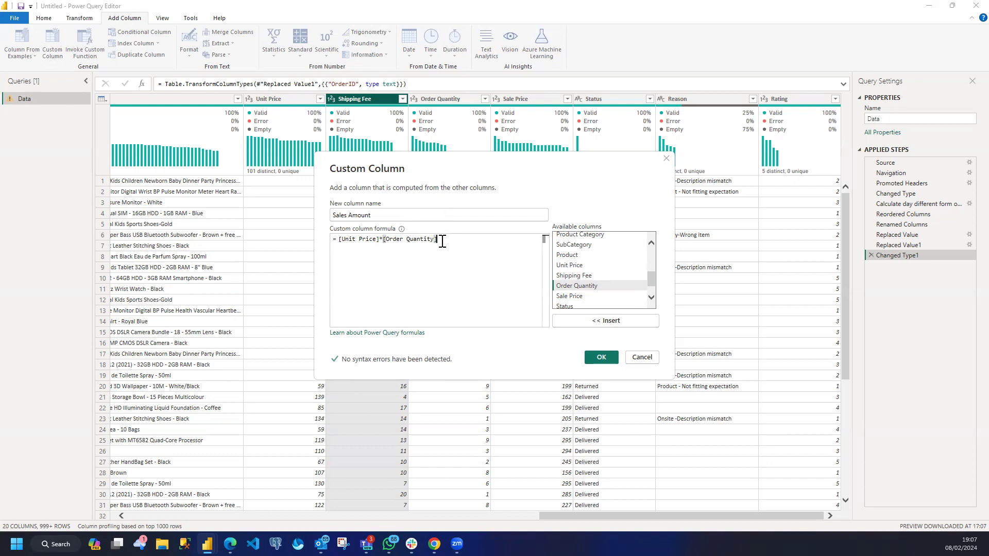
{"action": "type", "text": "+"}
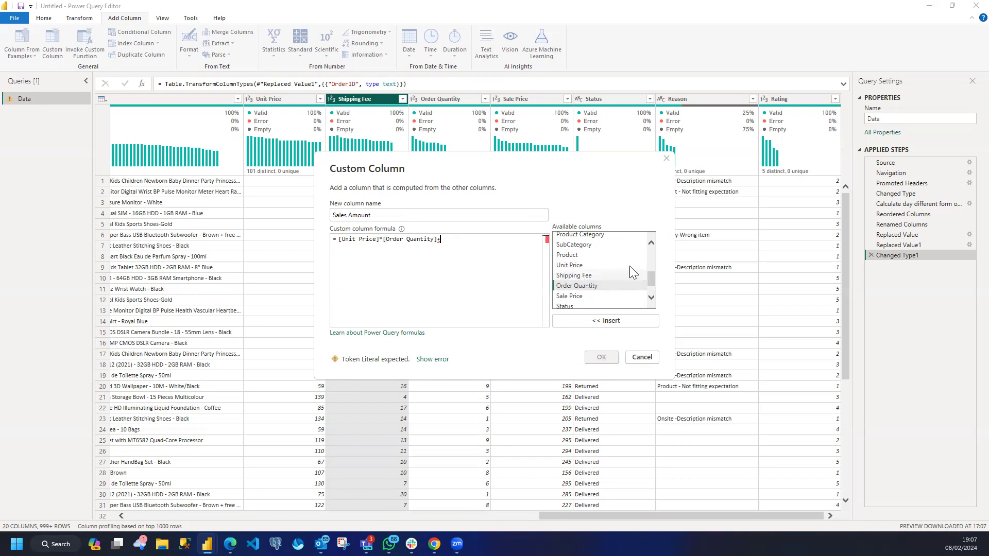
{"action": "double_click", "coordinate": [579, 276]}
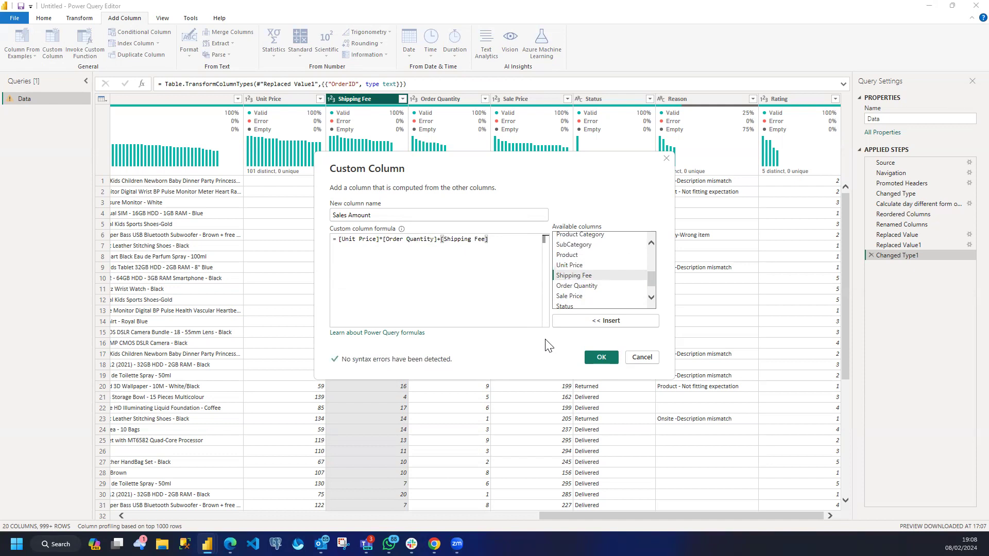
{"action": "left_click", "coordinate": [600, 358]}
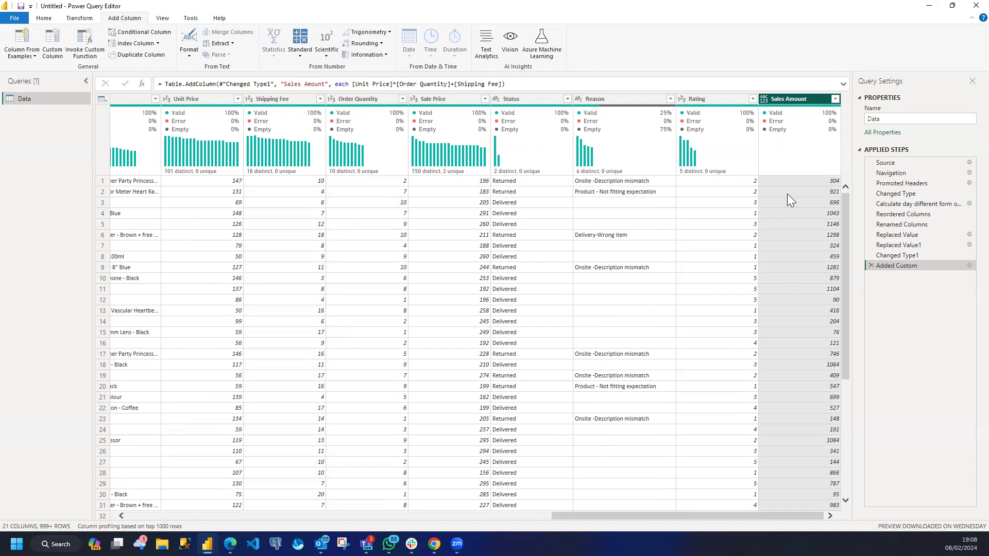
Change the Sales Amount column's data type to Fixed decimal number
{"action": "left_click", "coordinate": [762, 99]}
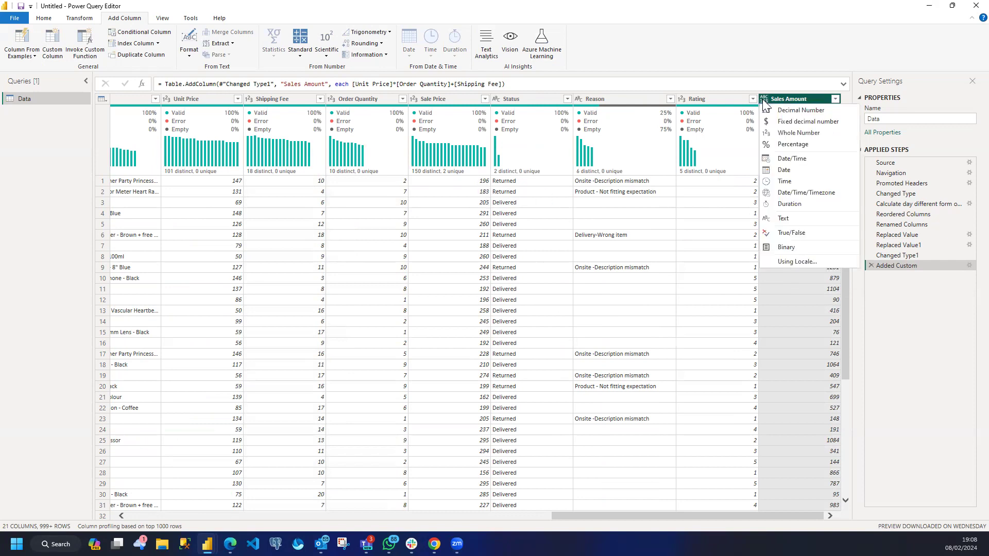
{"action": "left_click", "coordinate": [793, 122]}
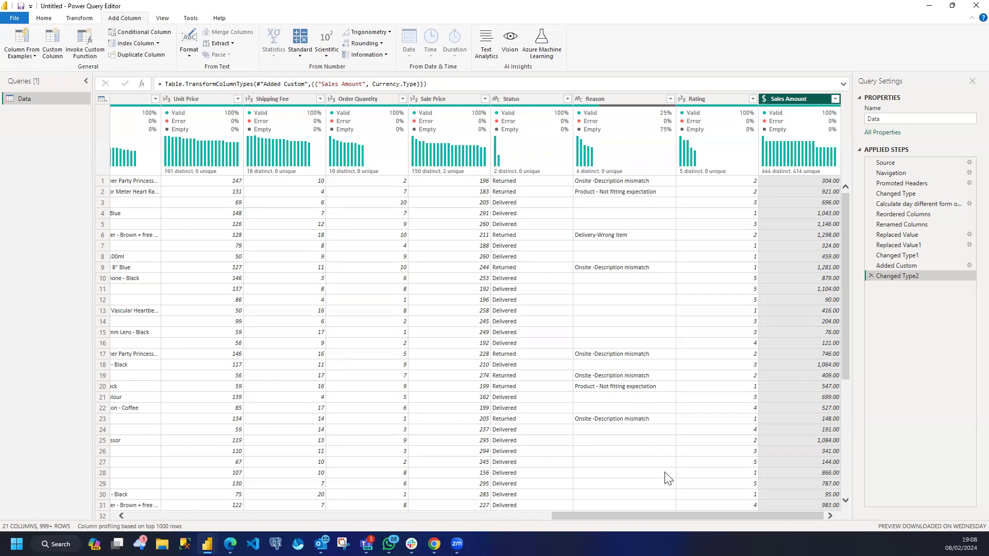
Edit the Sales Amount custom column formula to ([Unit Price]*[Order Quantity])+[Shipping Fee], and return to the query's last applied step
{"action": "left_click_drag", "start_coordinate": [618, 516], "coordinate": [669, 488]}
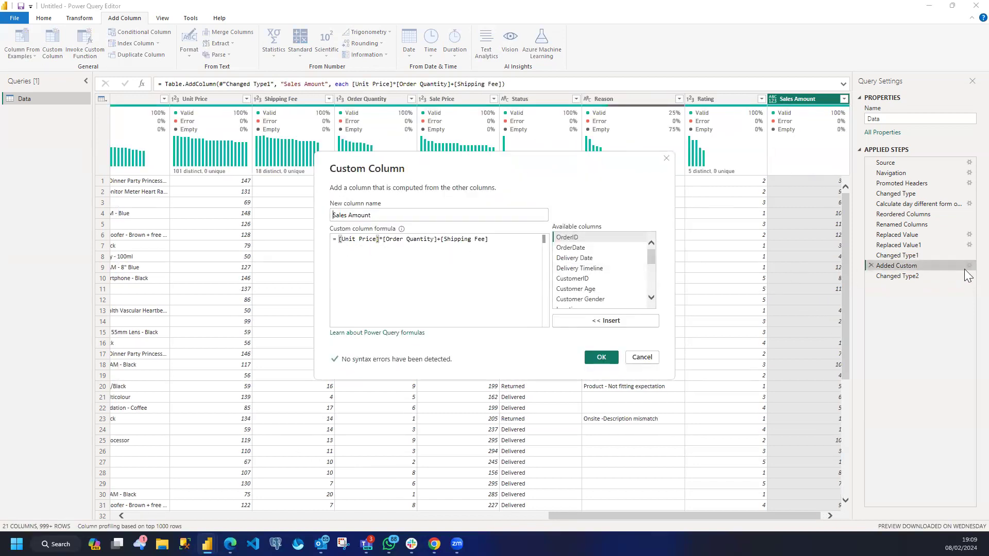
{"action": "left_click", "coordinate": [340, 240]}
{"action": "type", "text": "("}
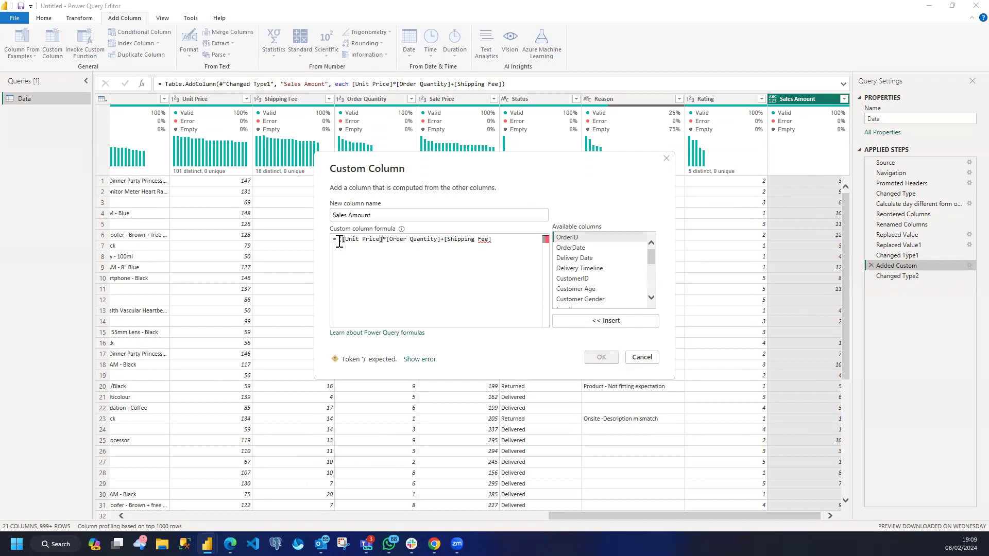
{"action": "left_click", "coordinate": [441, 241]}
{"action": "type", "text": ")"}
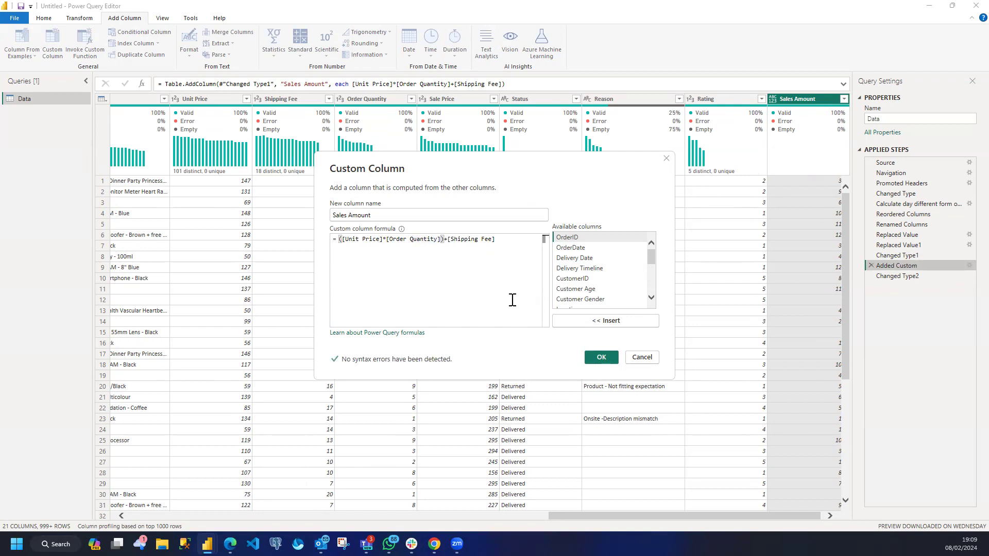
{"action": "left_click", "coordinate": [601, 359]}
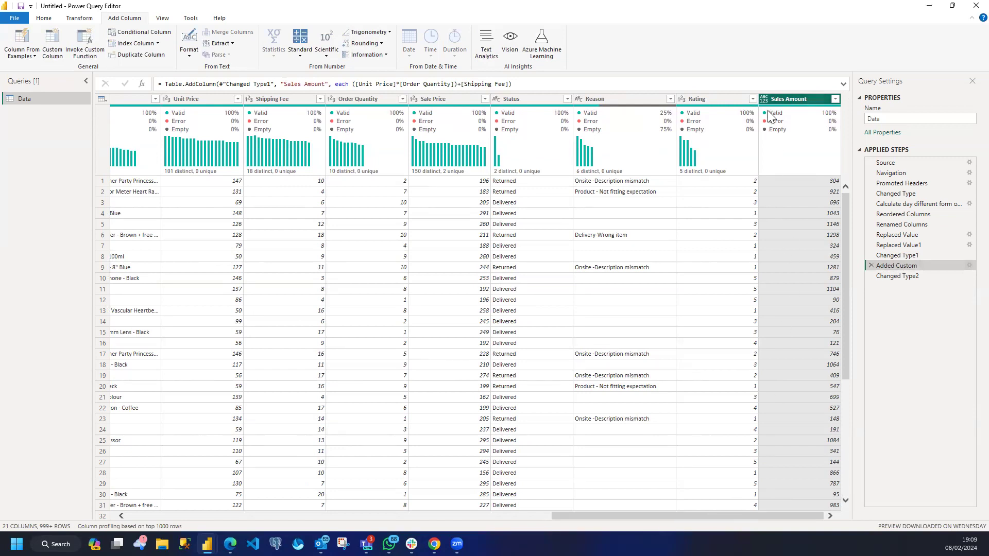
{"action": "left_click", "coordinate": [898, 278]}
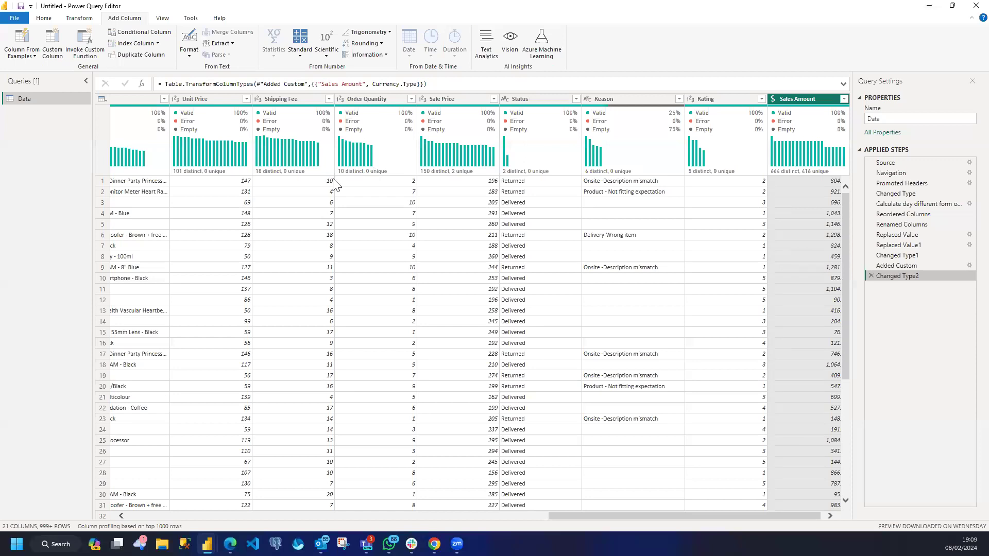
Duplicate the Data query and remove every column except Customer Gender from the copy
{"action": "mouse_move", "coordinate": [308, 184]}
{"action": "left_click_drag", "start_coordinate": [700, 515], "coordinate": [725, 515]}
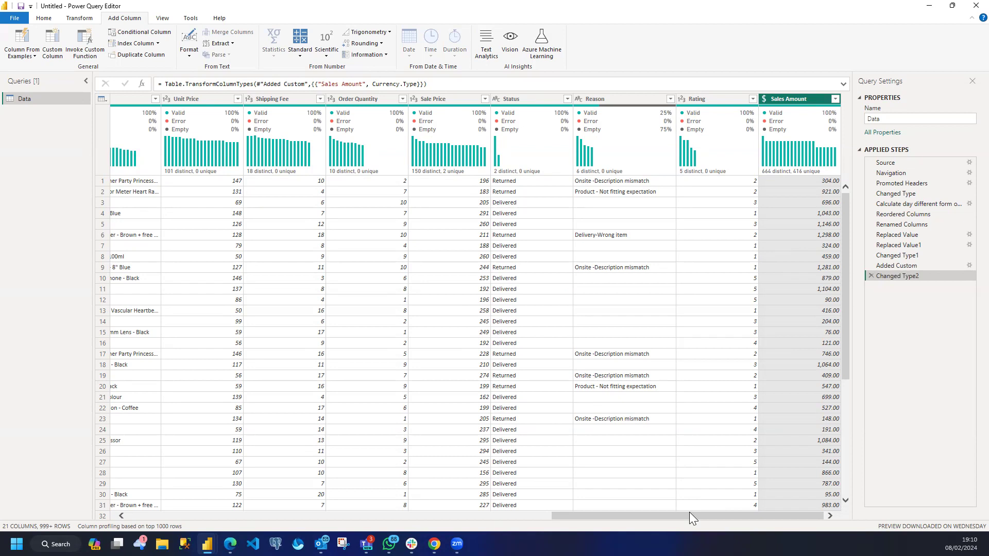
{"action": "left_click_drag", "start_coordinate": [696, 515], "coordinate": [626, 510]}
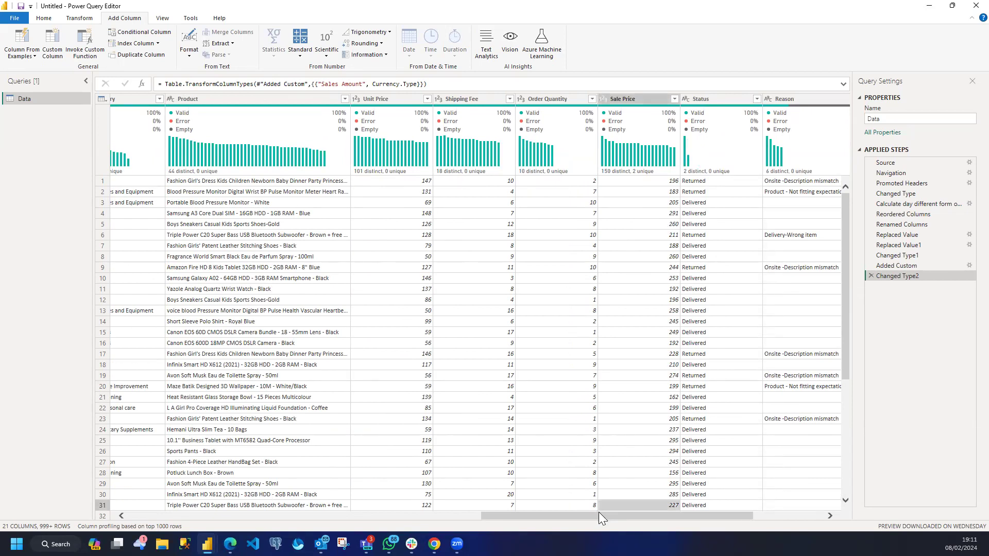
{"action": "left_click_drag", "start_coordinate": [556, 517], "coordinate": [189, 498]}
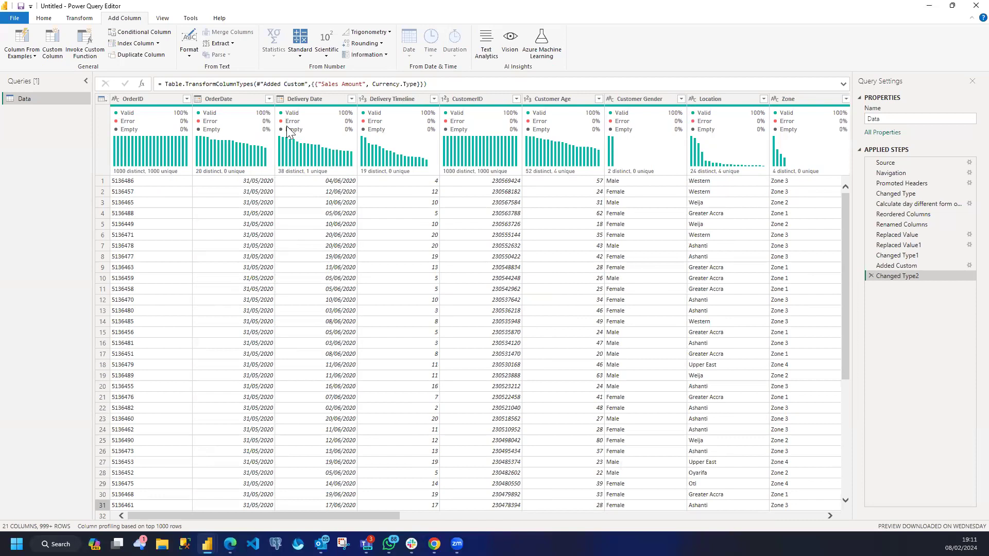
{"action": "right_click", "coordinate": [46, 101]}
{"action": "left_click", "coordinate": [57, 144]}
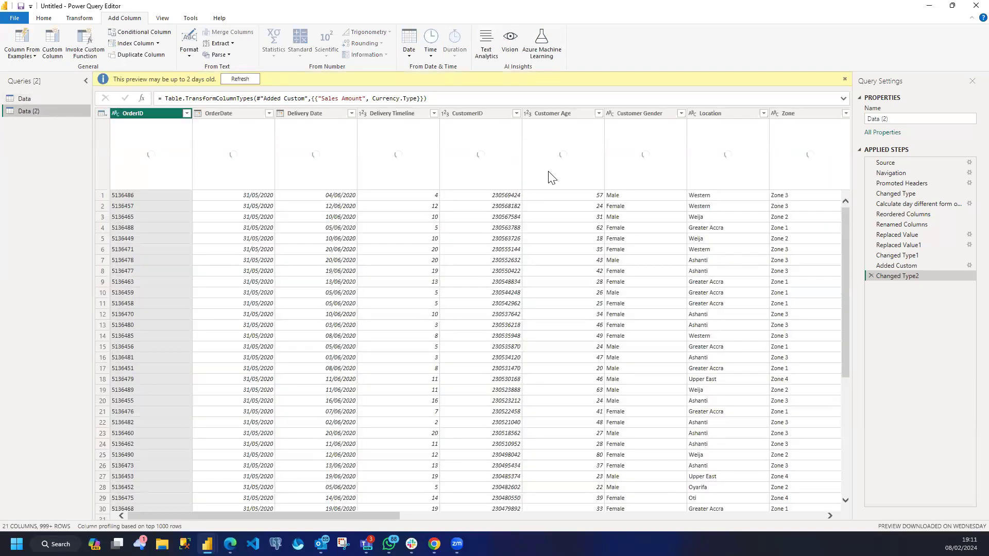
{"action": "left_click", "coordinate": [638, 114]}
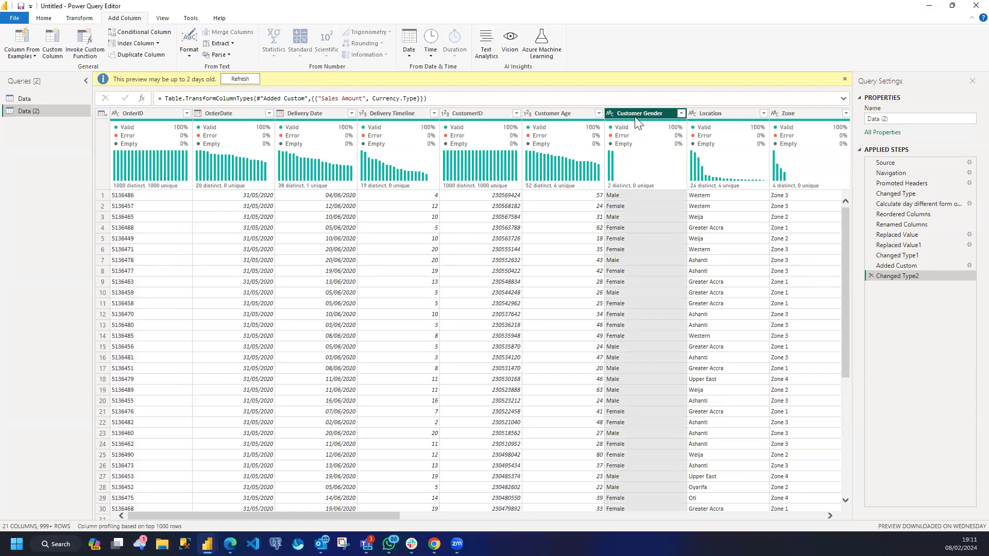
{"action": "right_click", "coordinate": [636, 115]}
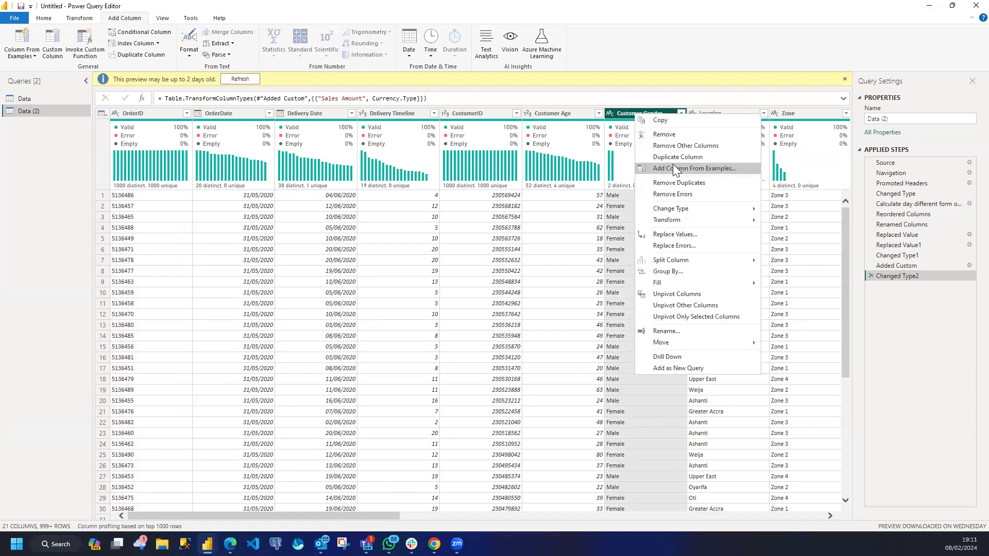
{"action": "left_click", "coordinate": [683, 145]}
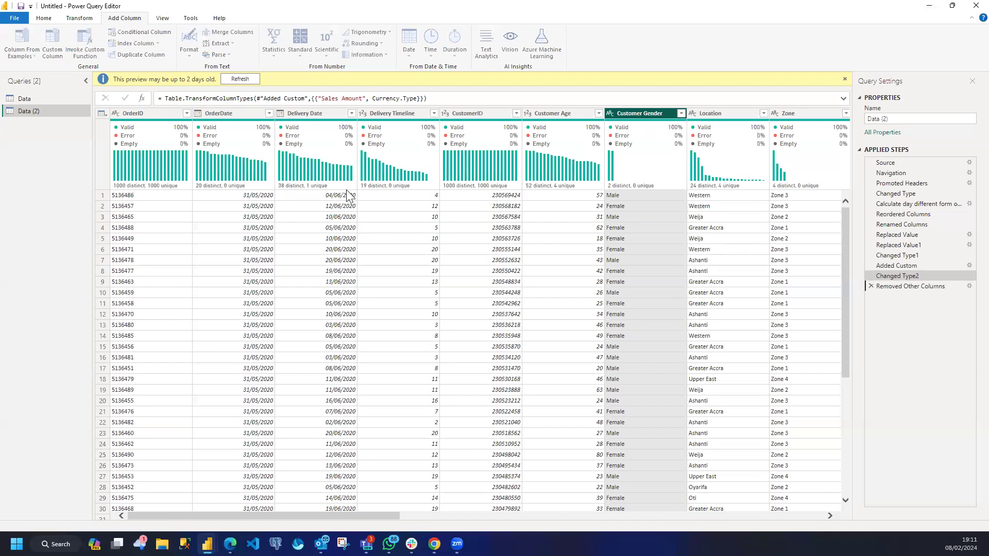
Rename the duplicated query as Gender and remove the duplicate values from its Customer Gender column
{"action": "double_click", "coordinate": [30, 111]}
{"action": "type", "text": "Gender"}
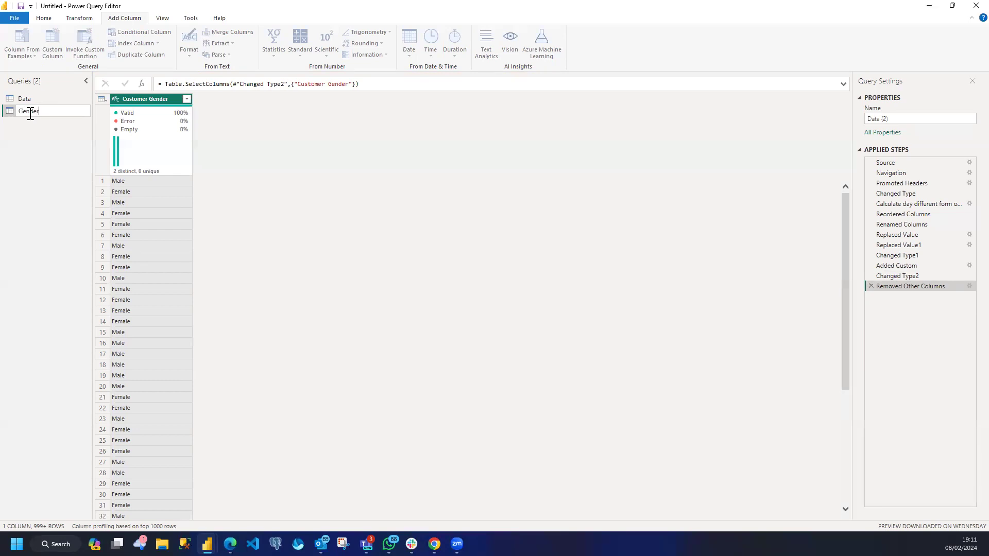
{"action": "key", "text": "Return"}
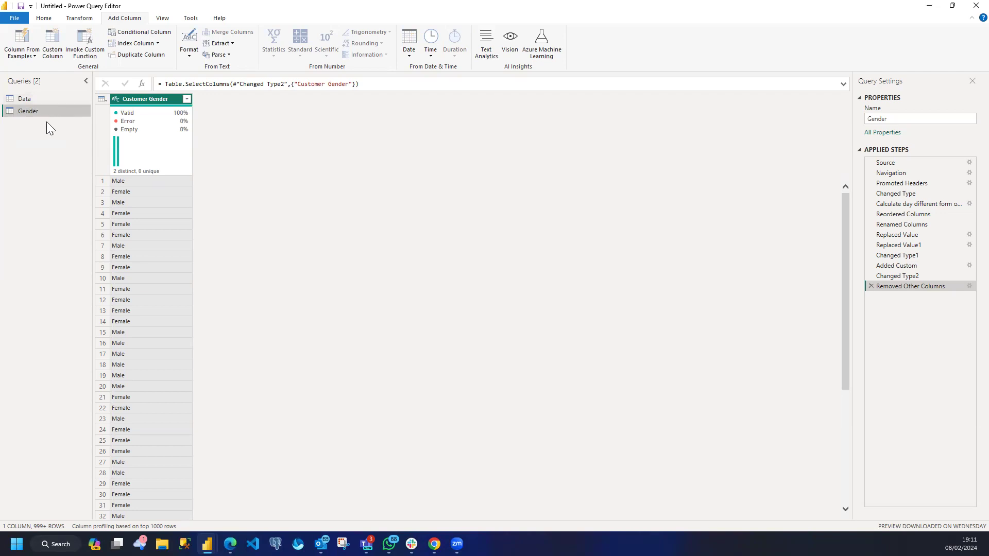
{"action": "right_click", "coordinate": [141, 97]}
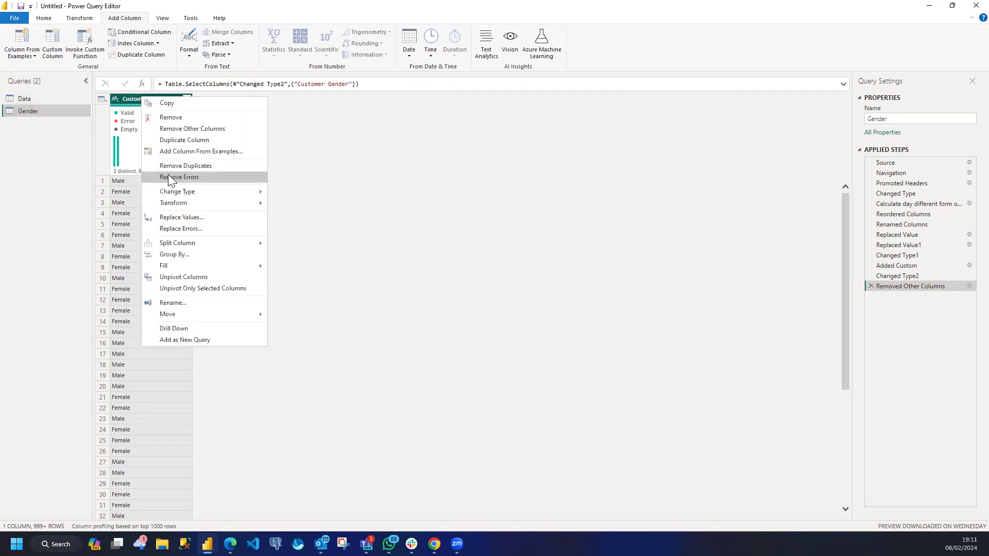
{"action": "left_click", "coordinate": [186, 166]}
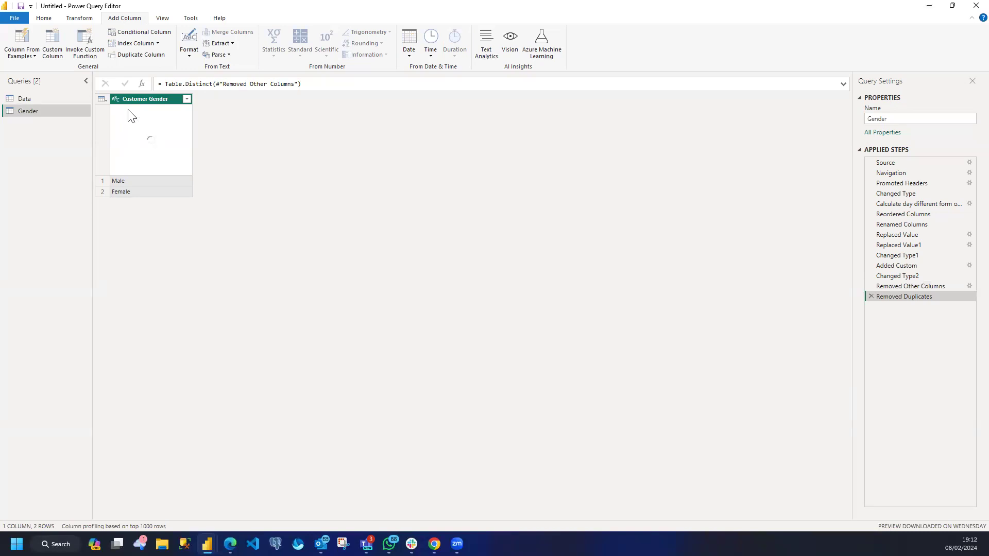
Duplicate the full Data query once more
{"action": "left_click", "coordinate": [32, 98]}
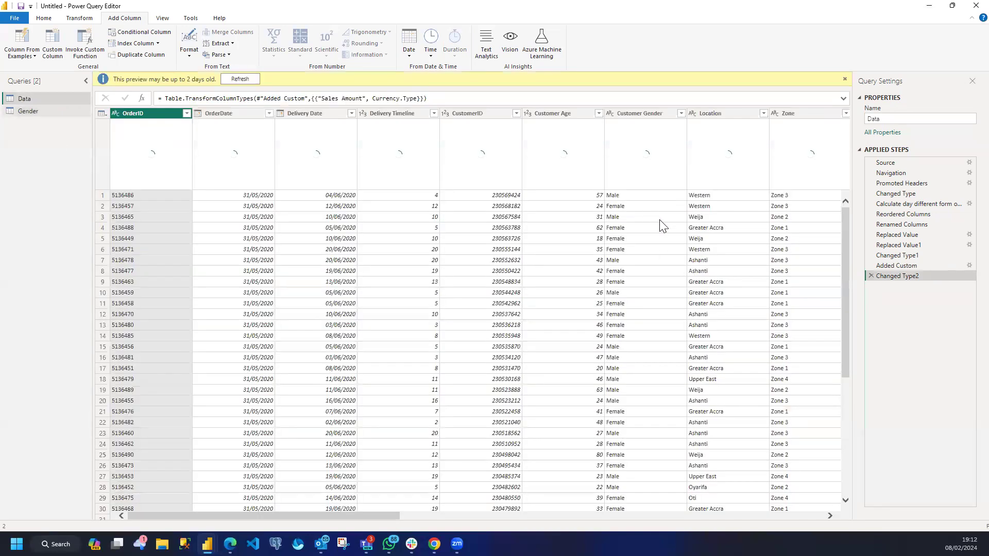
{"action": "left_click_drag", "start_coordinate": [374, 516], "coordinate": [419, 513]}
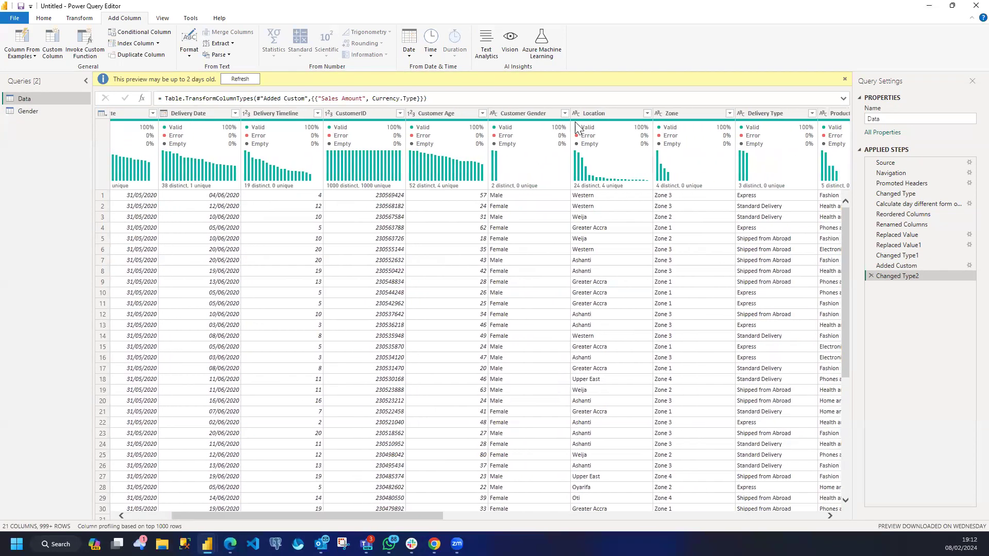
{"action": "right_click", "coordinate": [47, 99]}
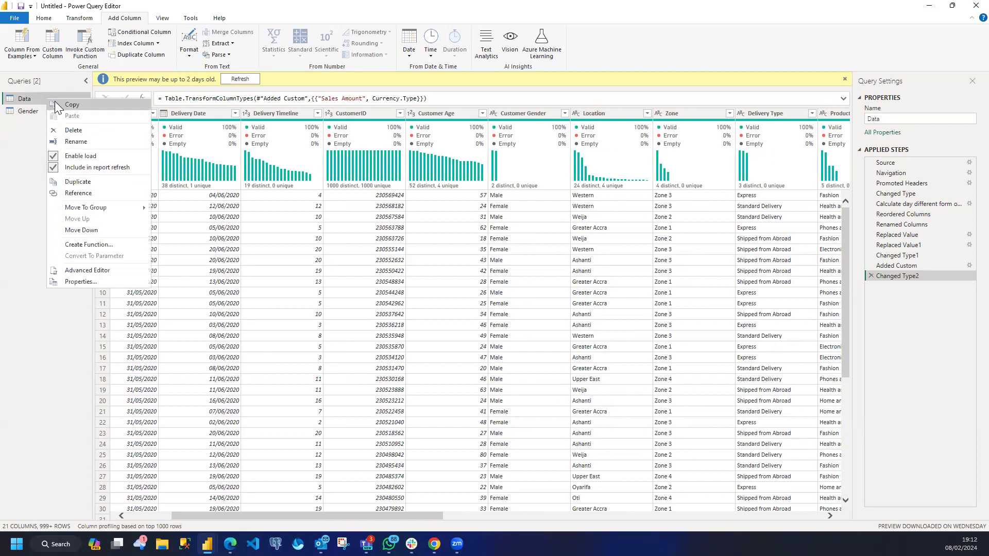
{"action": "left_click", "coordinate": [81, 183]}
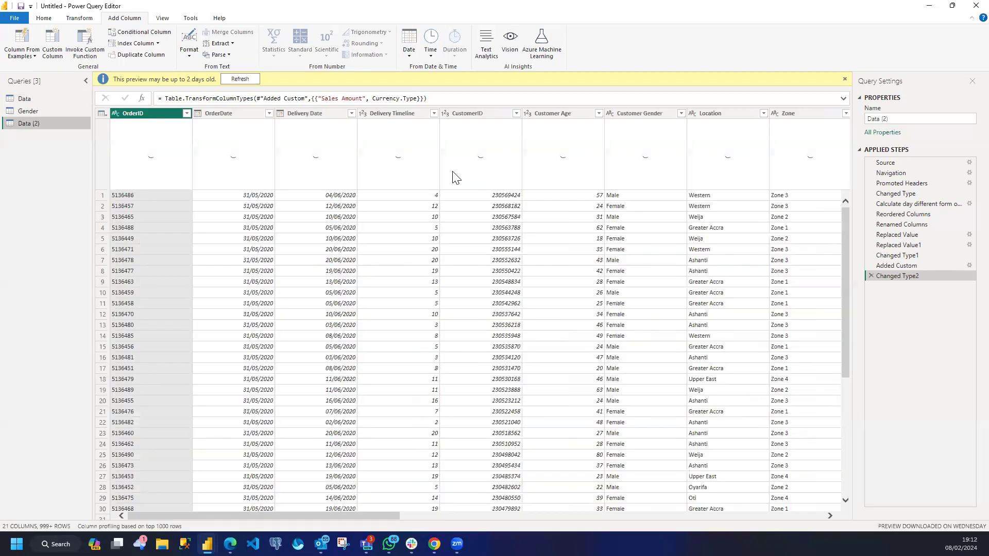
Keep only the Location, Zone, Delivery Type, Product Category, SubCategory, Product, Status and Reason columns in the new Data (2) query
{"action": "right_click", "coordinate": [717, 114]}
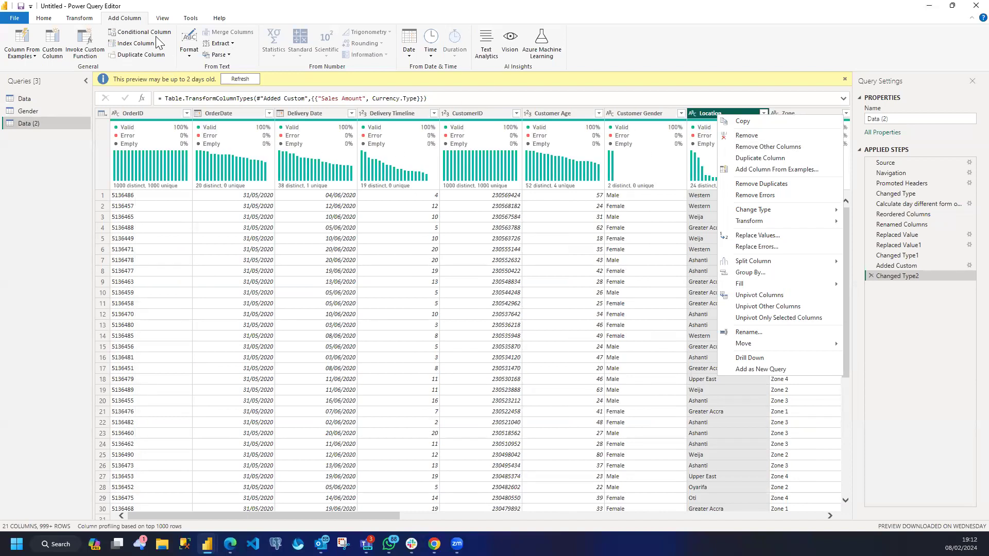
{"action": "left_click", "coordinate": [80, 19]}
{"action": "left_click", "coordinate": [80, 20]}
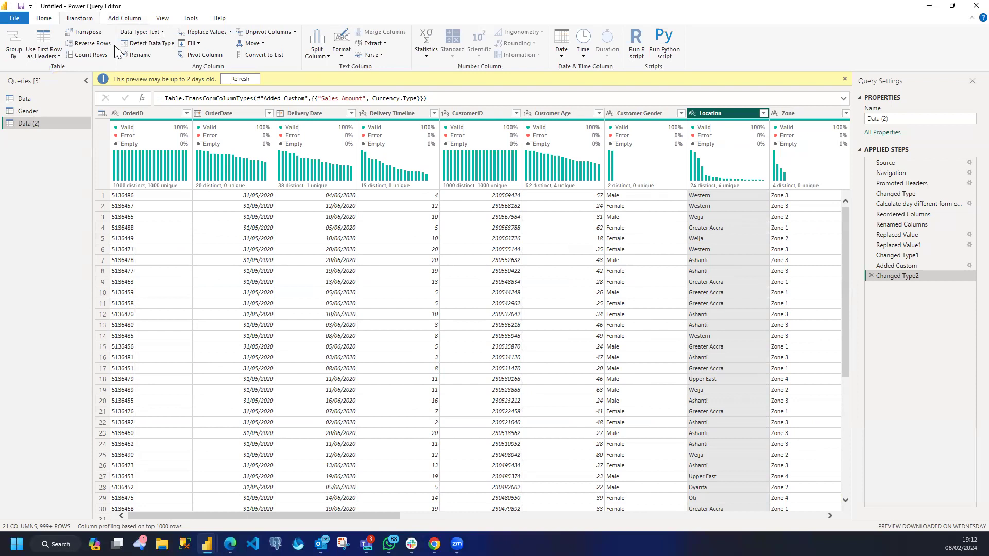
{"action": "left_click", "coordinate": [45, 19]}
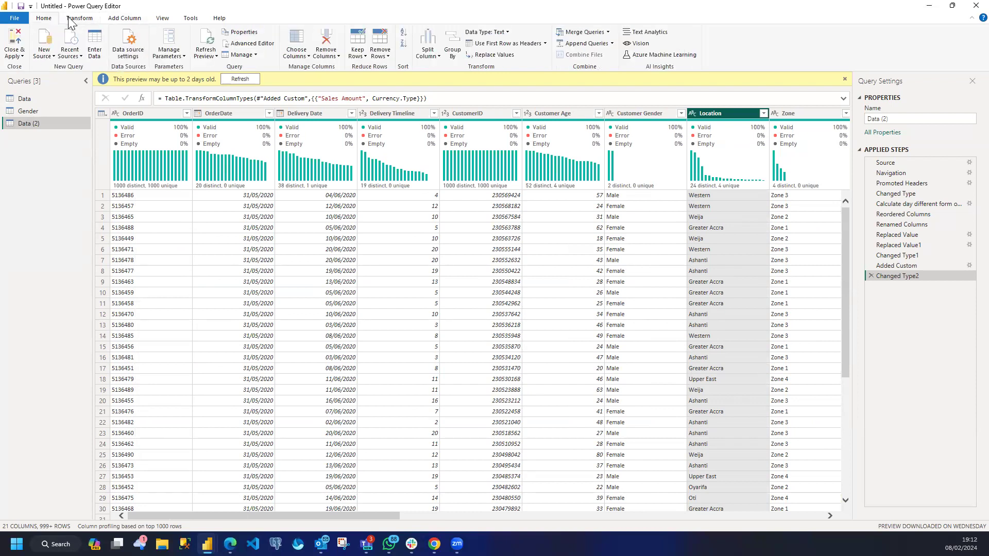
{"action": "left_click", "coordinate": [309, 57]}
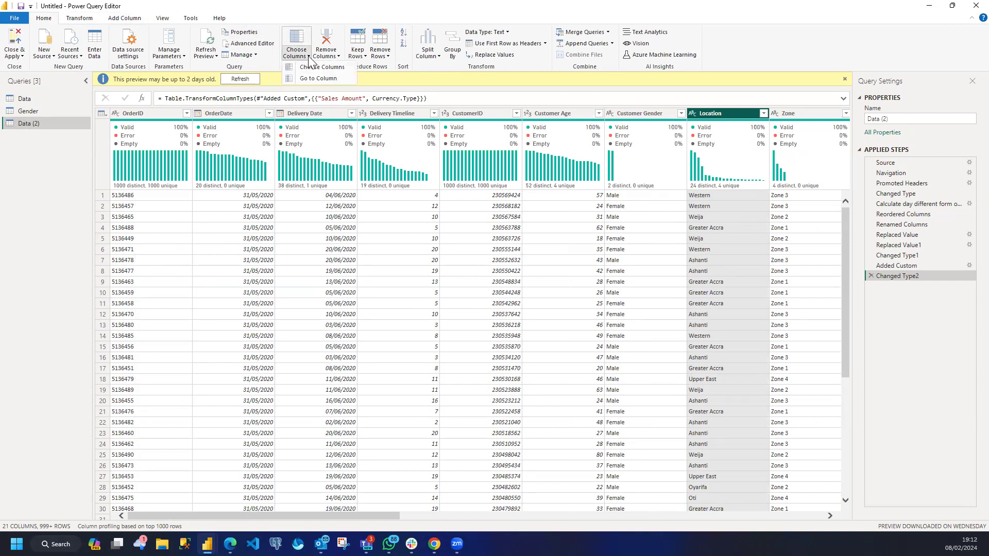
{"action": "left_click", "coordinate": [312, 66]}
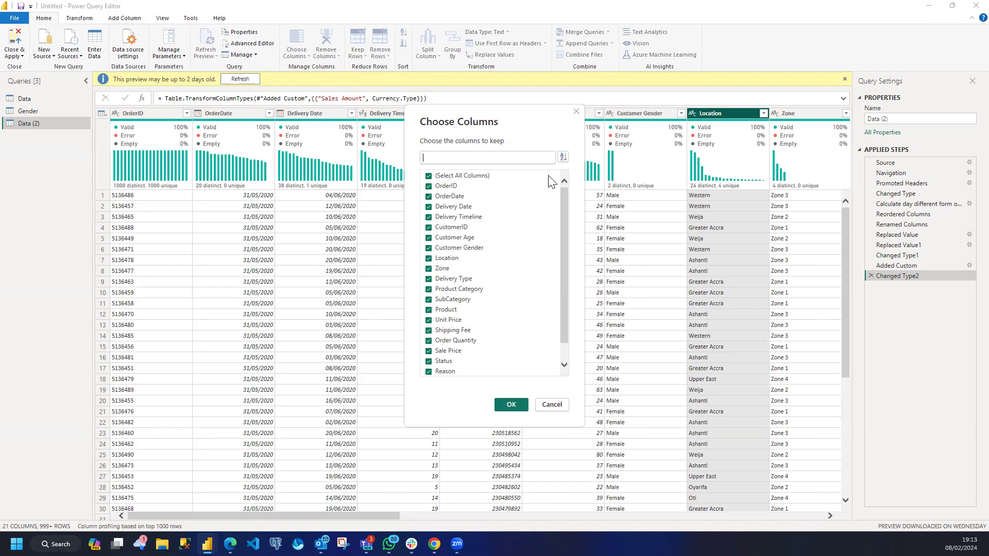
{"action": "left_click", "coordinate": [462, 177]}
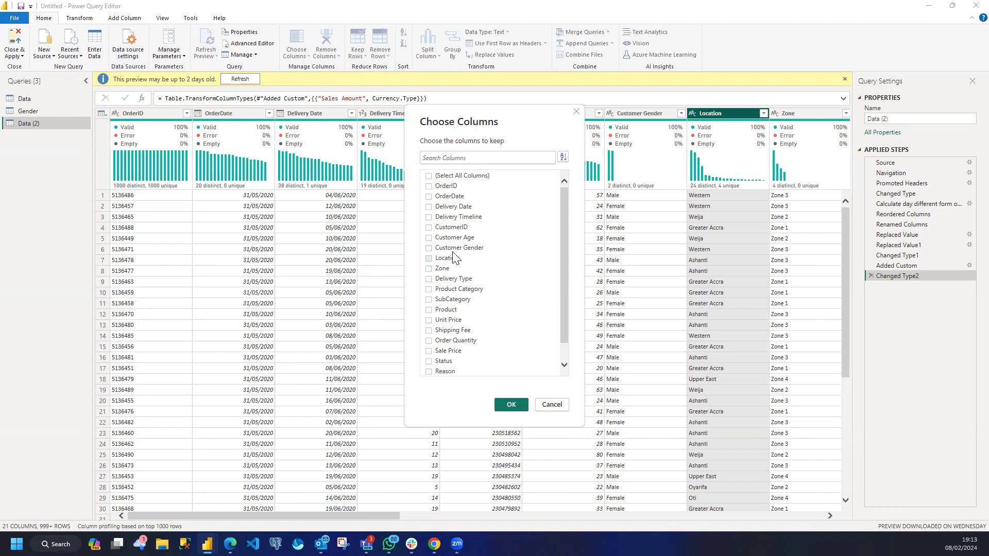
{"action": "left_click", "coordinate": [428, 259]}
{"action": "left_click", "coordinate": [432, 292]}
{"action": "left_click", "coordinate": [429, 301]}
{"action": "left_click", "coordinate": [429, 311]}
{"action": "scroll", "coordinate": [518, 340], "scroll_direction": "down", "scroll_amount": 1}
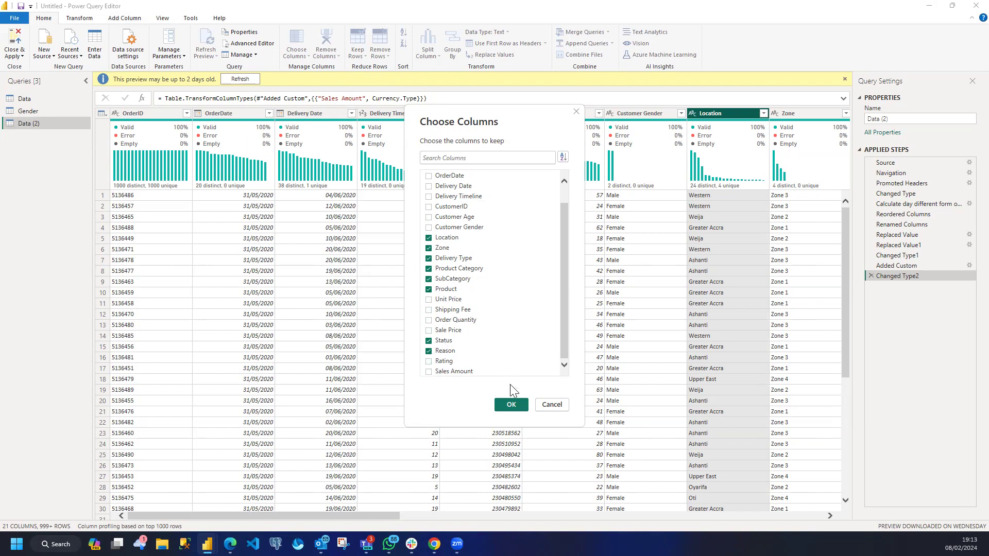
{"action": "left_click", "coordinate": [513, 405]}
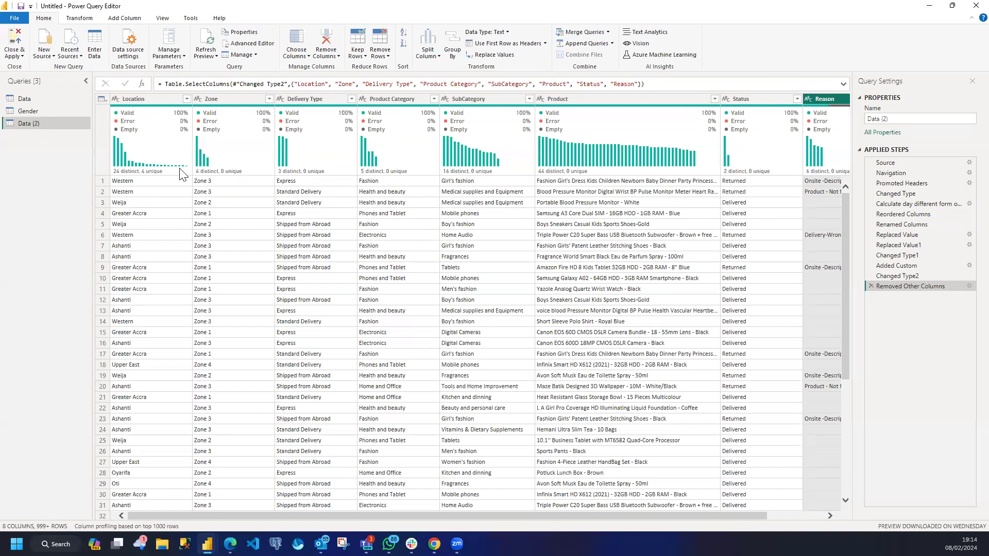
Duplicate the reduced Data (2) query and rename Data (2) as Location
{"action": "right_click", "coordinate": [53, 124]}
{"action": "left_click", "coordinate": [81, 192]}
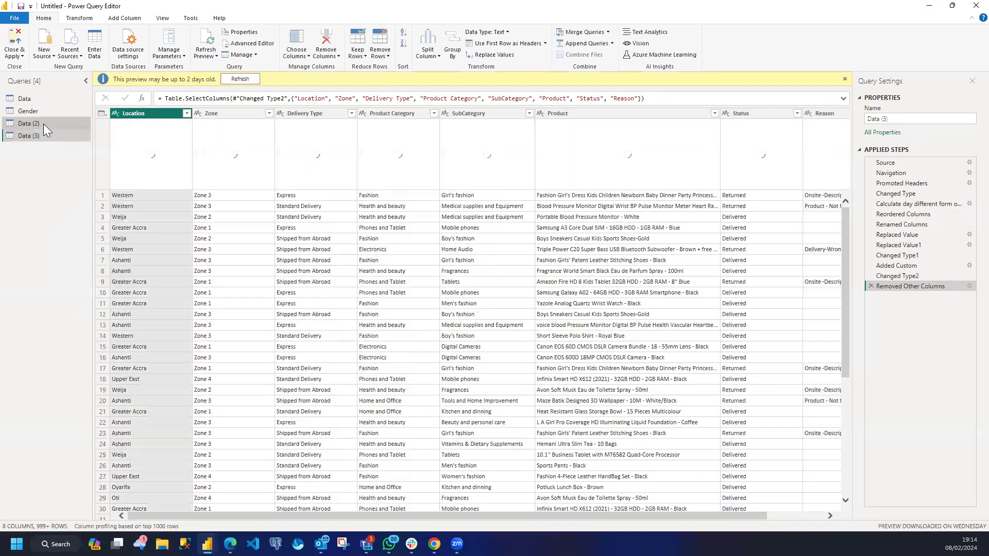
{"action": "left_click", "coordinate": [36, 121]}
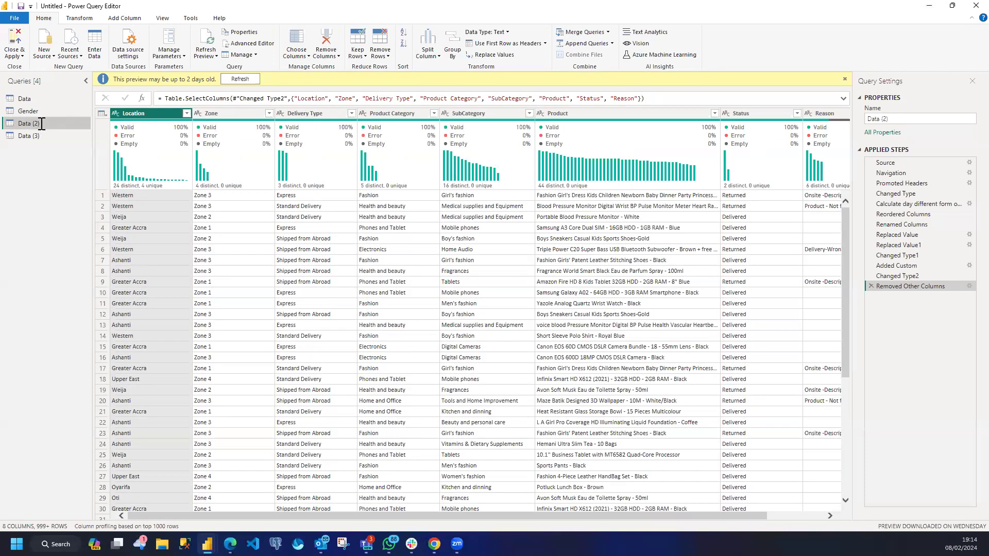
{"action": "double_click", "coordinate": [42, 123]}
{"action": "type", "text": "Location"}
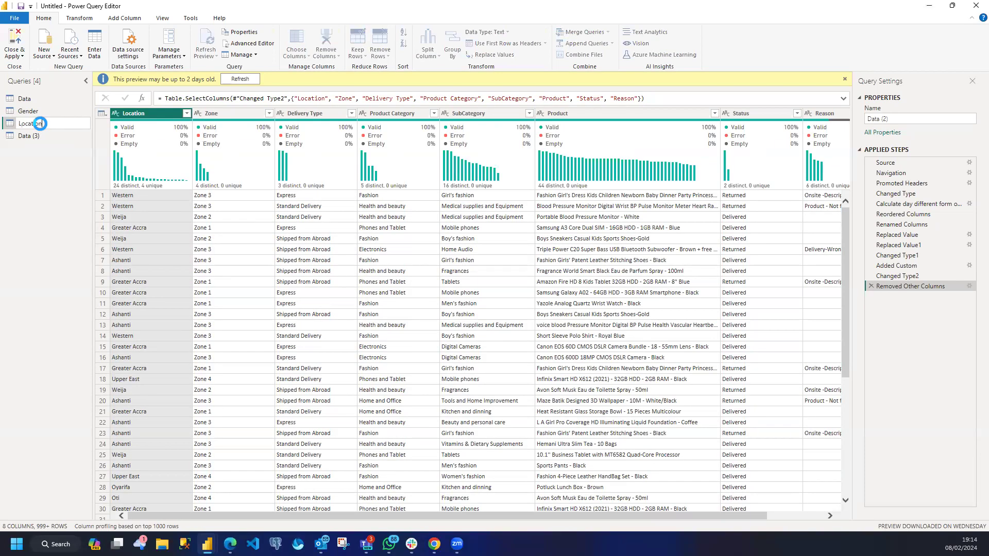
{"action": "key", "text": "Return"}
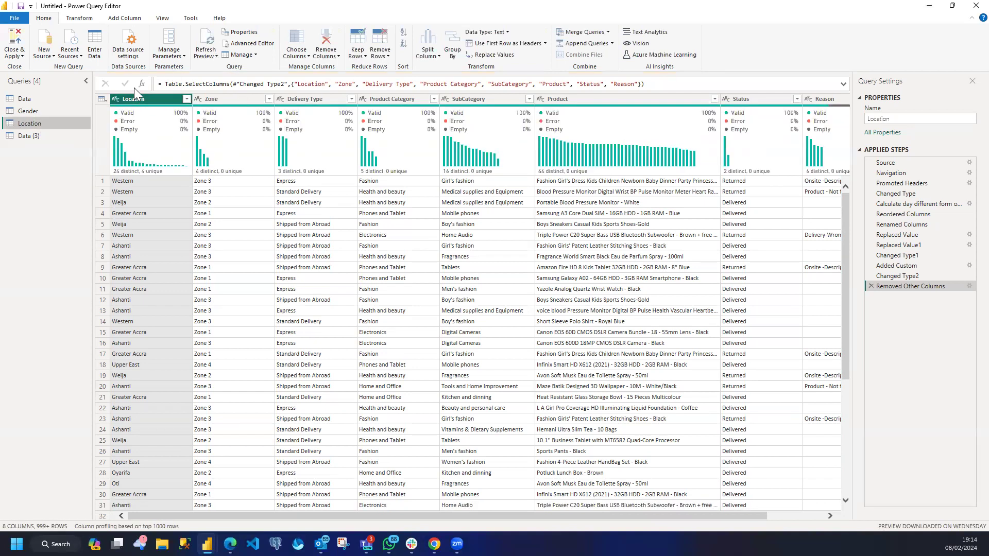
Remove every column except Location from the Location query and remove the duplicate location values
{"action": "right_click", "coordinate": [144, 100]}
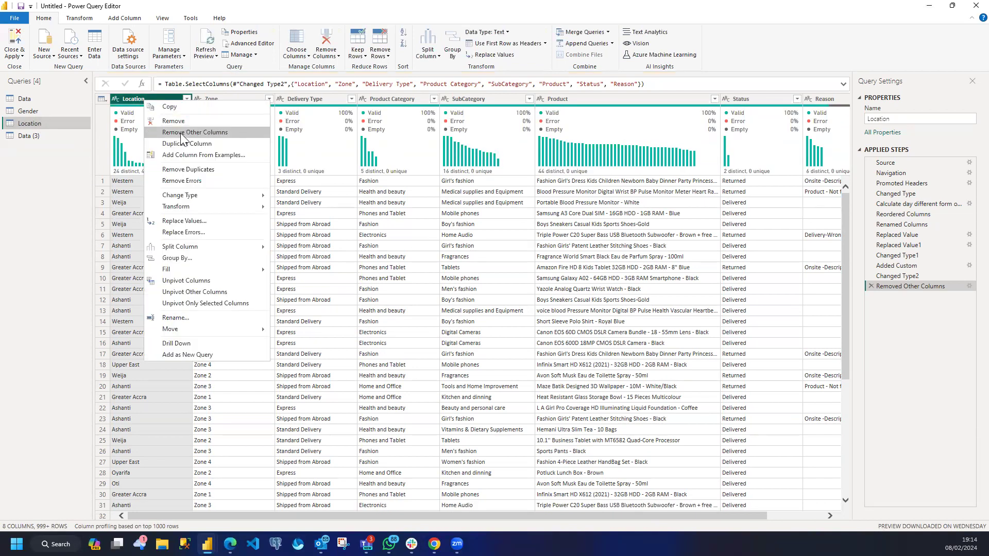
{"action": "left_click", "coordinate": [181, 132]}
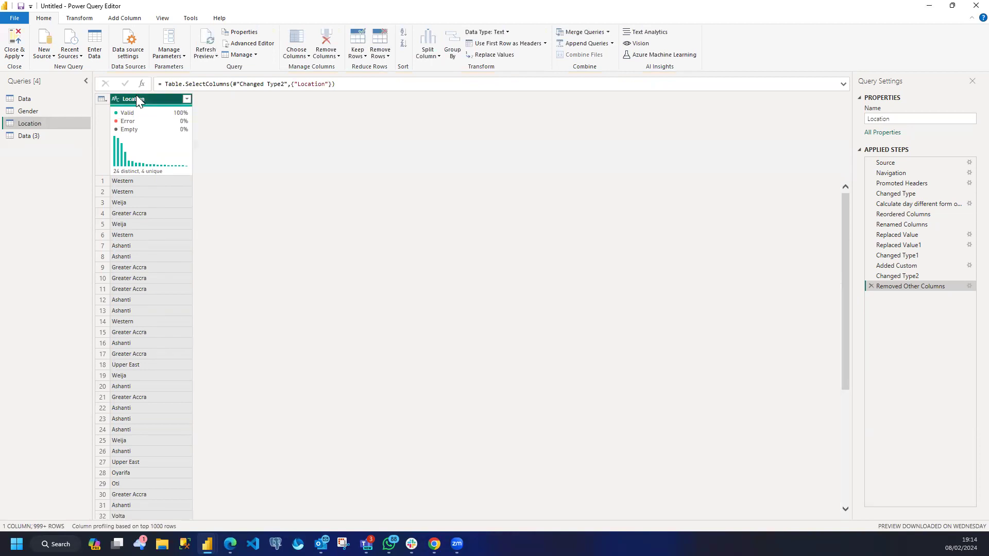
{"action": "right_click", "coordinate": [138, 99]}
{"action": "left_click", "coordinate": [175, 166]}
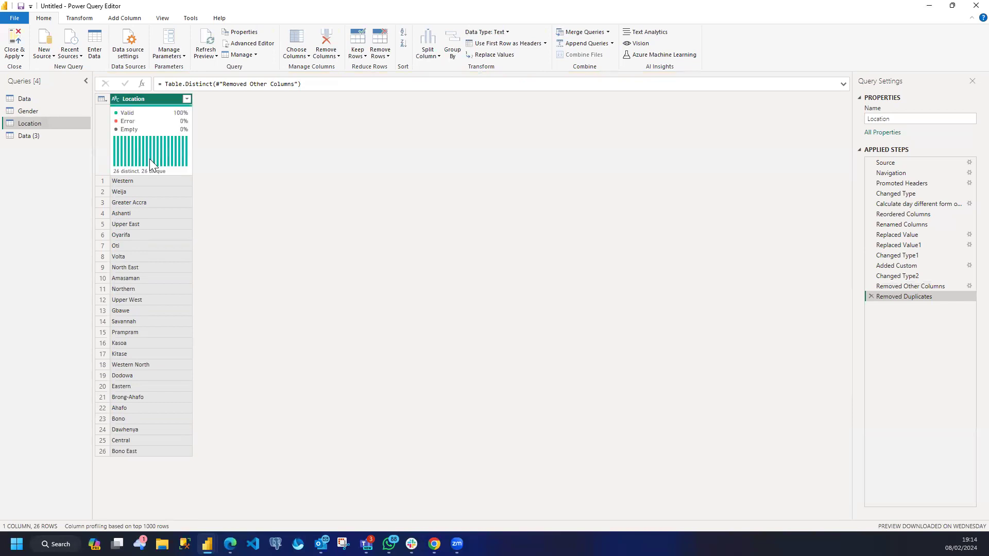
Duplicate the Data (3) query and rename Data (3) as Zone
{"action": "mouse_move", "coordinate": [149, 158]}
{"action": "left_click", "coordinate": [29, 135]}
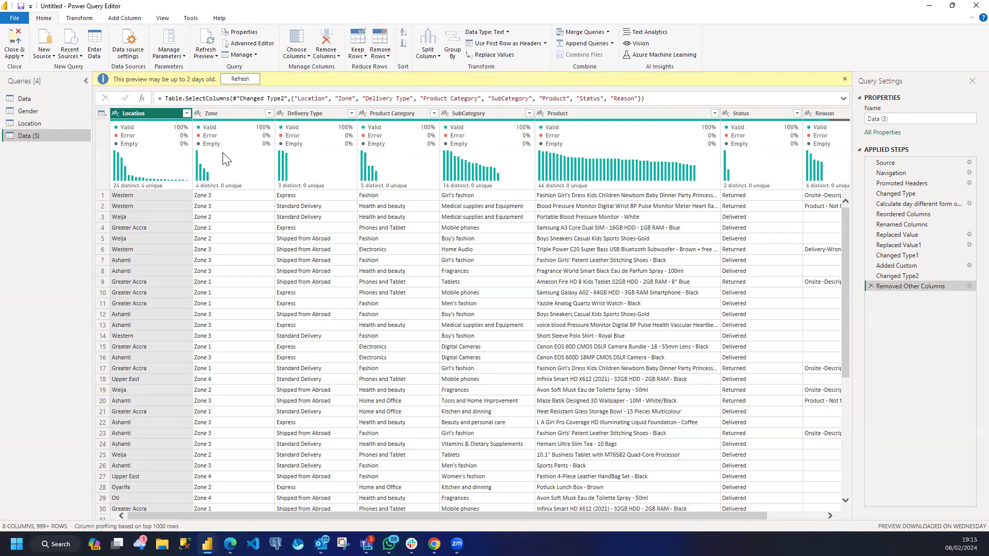
{"action": "right_click", "coordinate": [48, 137]}
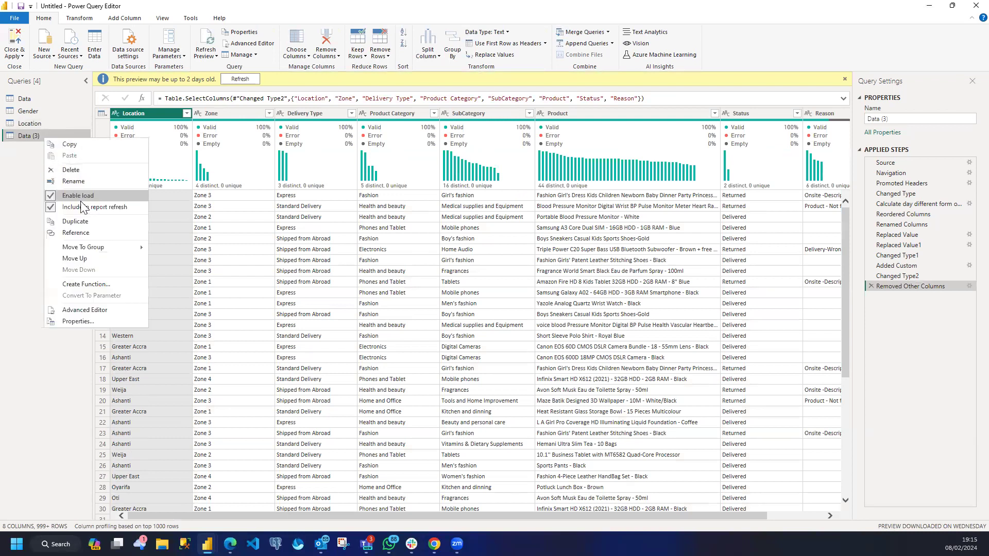
{"action": "left_click", "coordinate": [84, 221]}
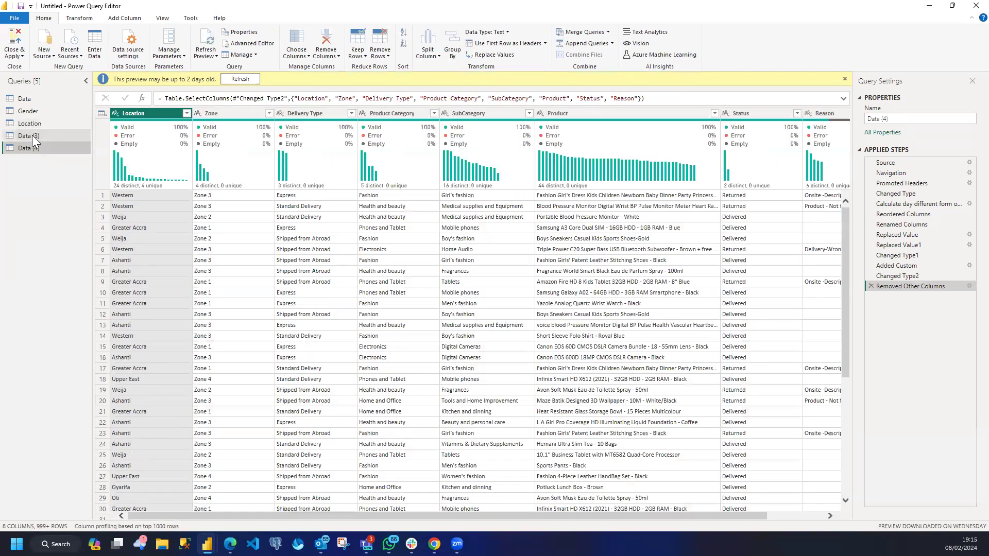
{"action": "left_click", "coordinate": [34, 135]}
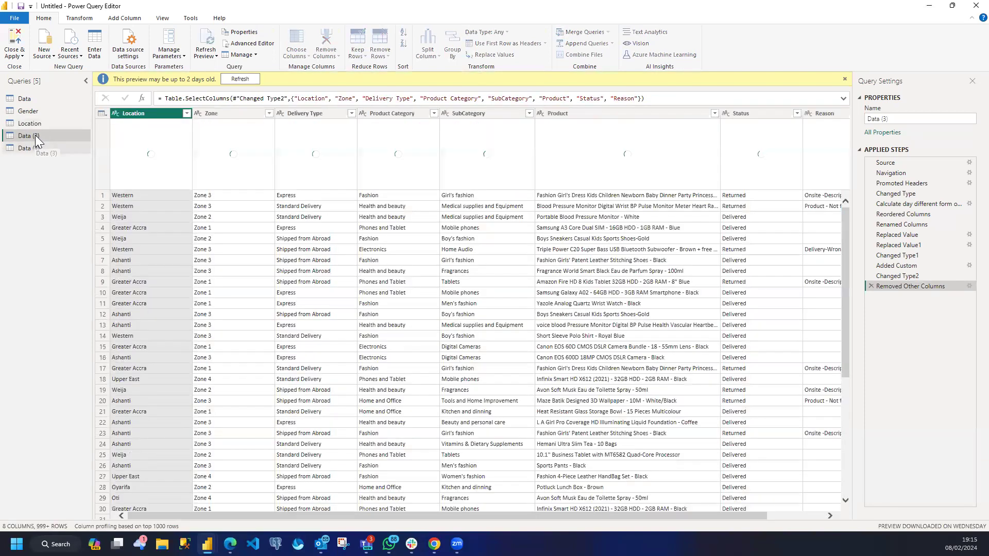
{"action": "double_click", "coordinate": [40, 136]}
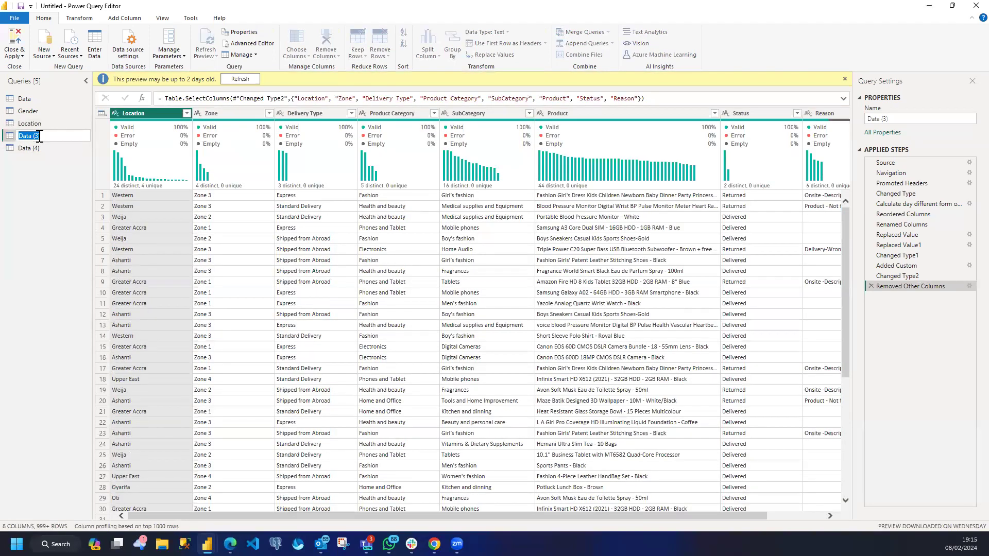
{"action": "type", "text": "Zone"}
{"action": "key", "text": "Return"}
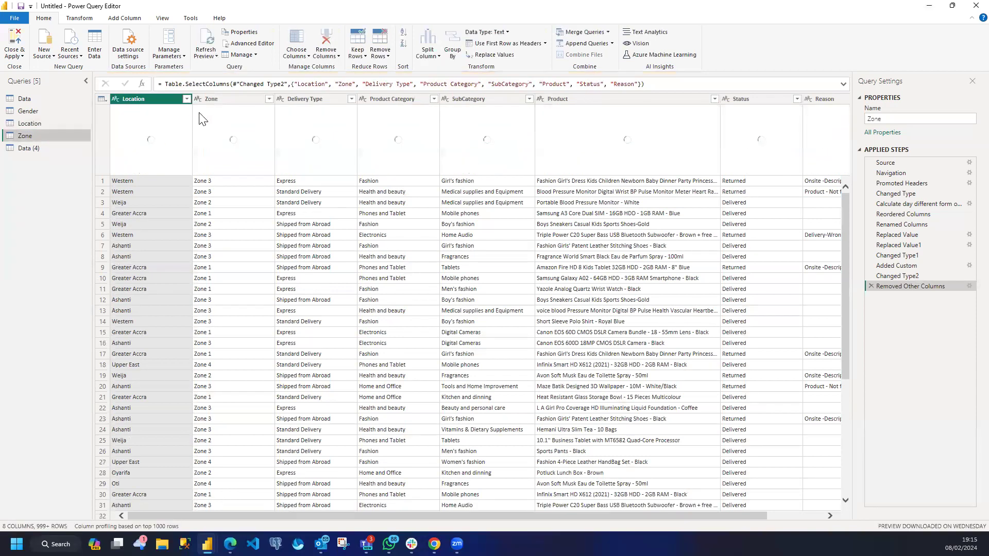
Try removing duplicates by Zone while the Zone query still has all its columns, and delete the Removed Duplicates step
{"action": "left_click", "coordinate": [211, 99]}
{"action": "right_click", "coordinate": [211, 99]}
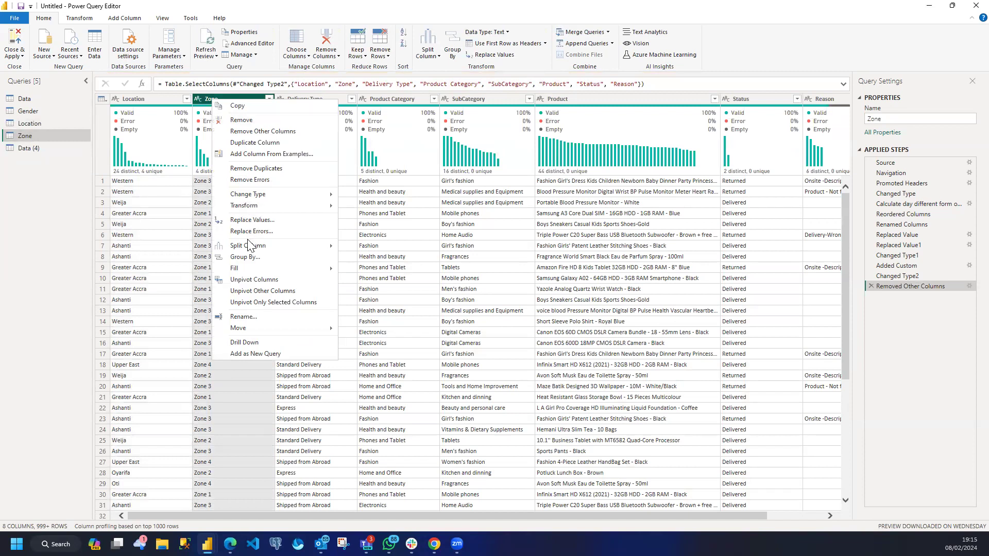
{"action": "left_click", "coordinate": [262, 168]}
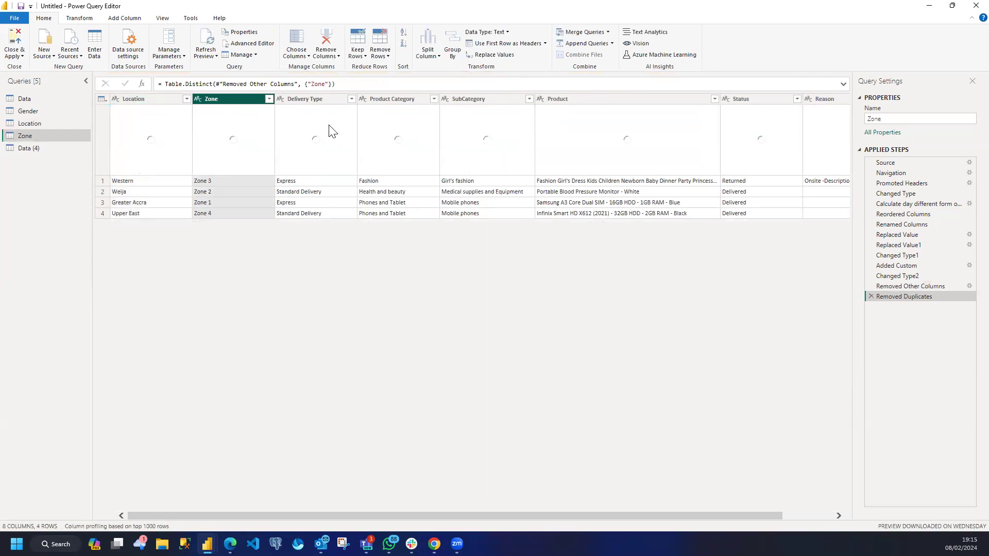
{"action": "left_click", "coordinate": [871, 297]}
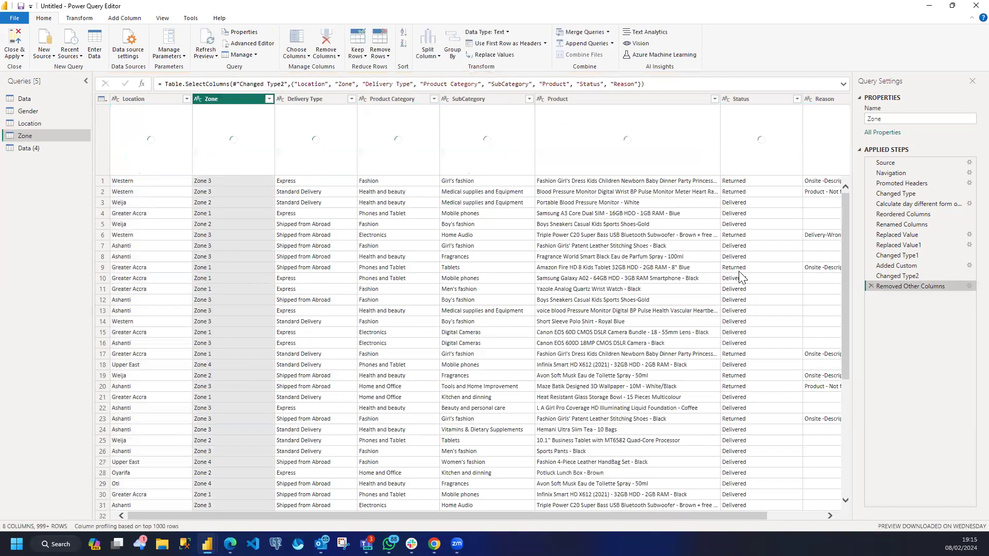
Remove every column except Zone from the Zone query and remove the duplicate zone values
{"action": "right_click", "coordinate": [222, 99]}
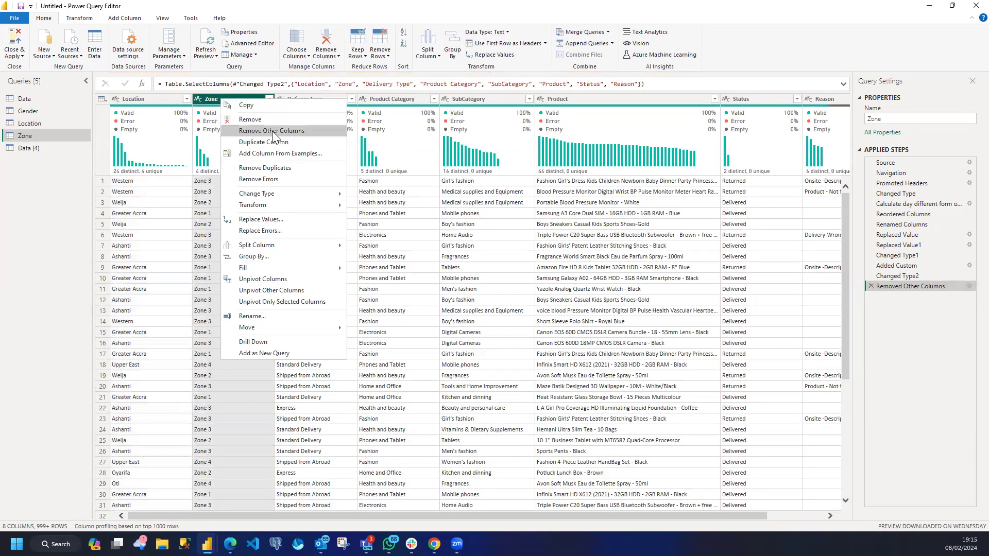
{"action": "left_click", "coordinate": [272, 131]}
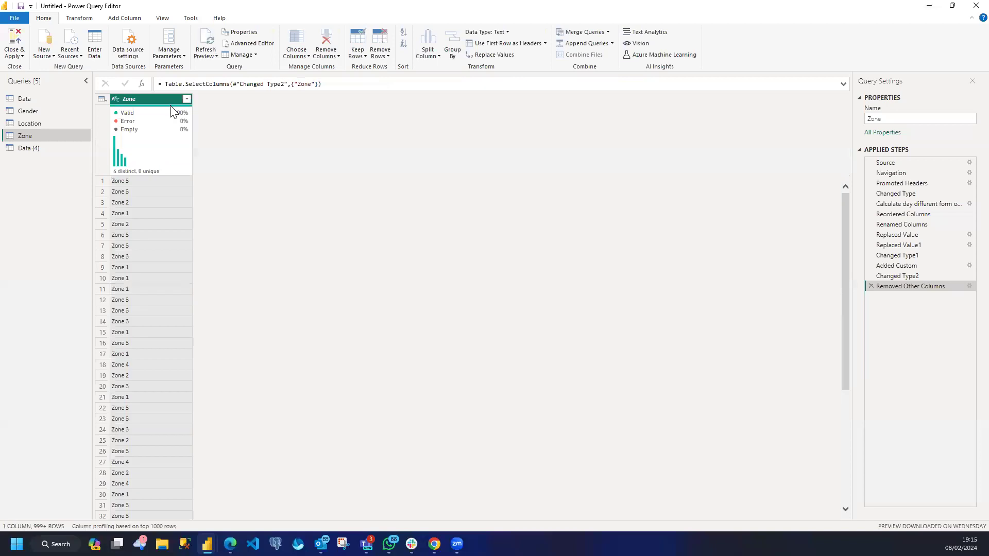
{"action": "right_click", "coordinate": [165, 98]}
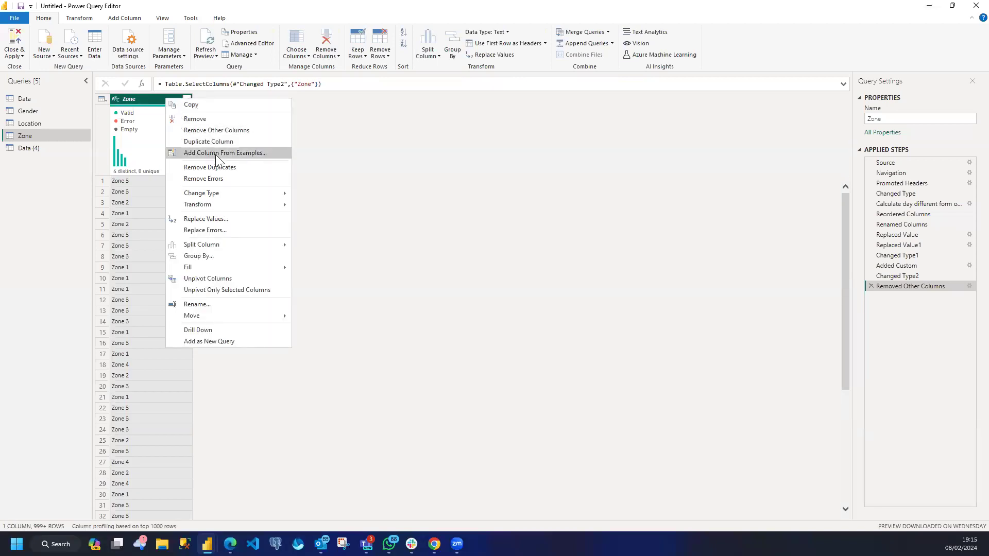
{"action": "left_click", "coordinate": [216, 167]}
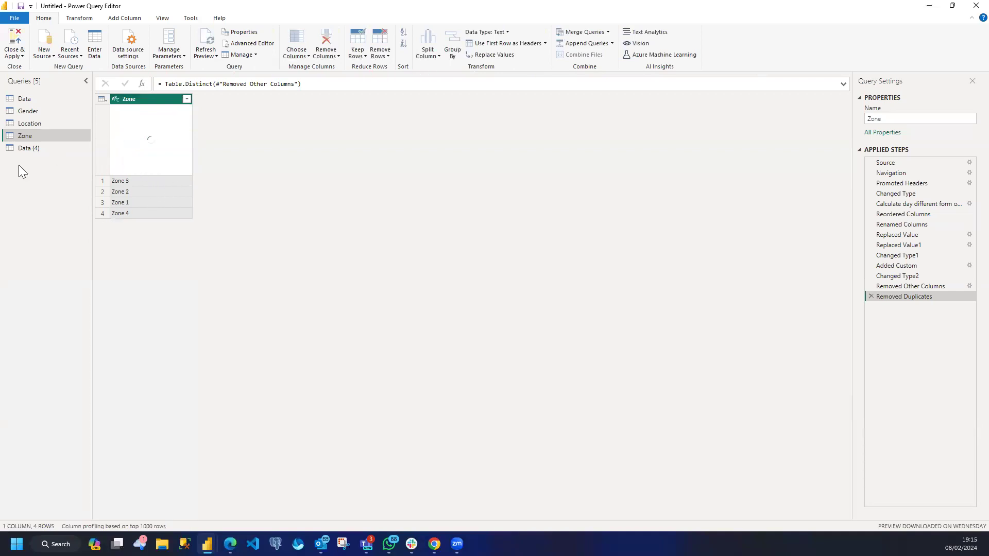
Duplicate the Data (4) query and rename Data (4) as Delivery Type
{"action": "left_click", "coordinate": [41, 147]}
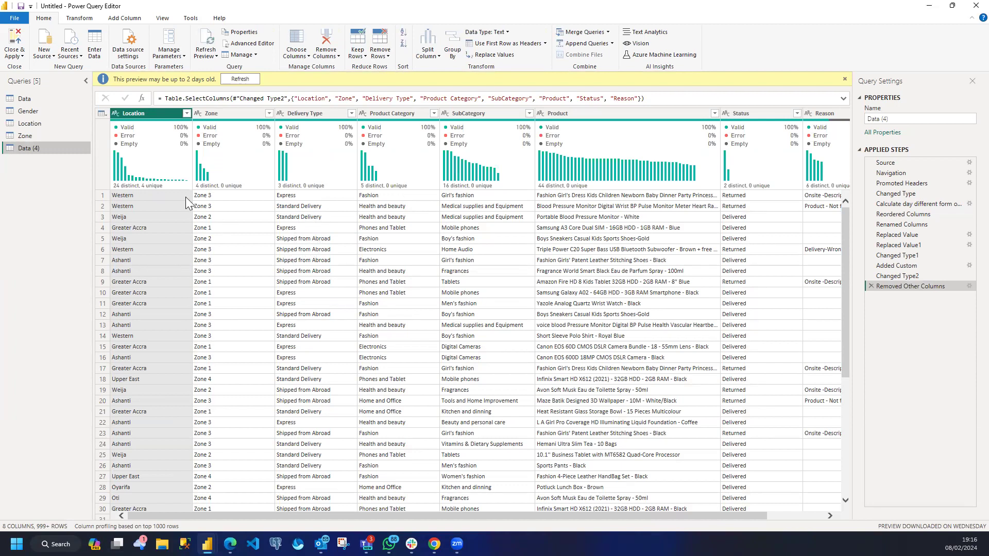
{"action": "right_click", "coordinate": [56, 147]}
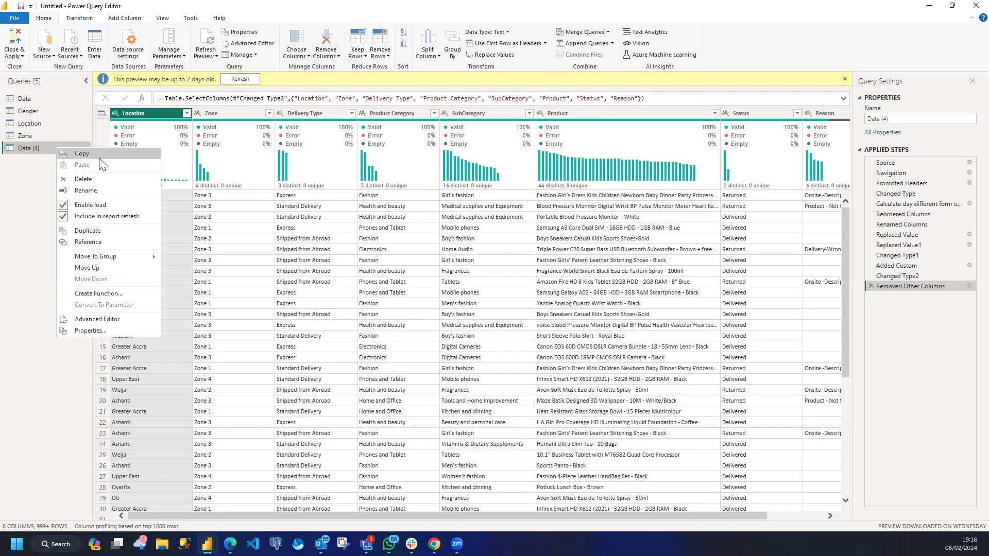
{"action": "key", "text": "Escape"}
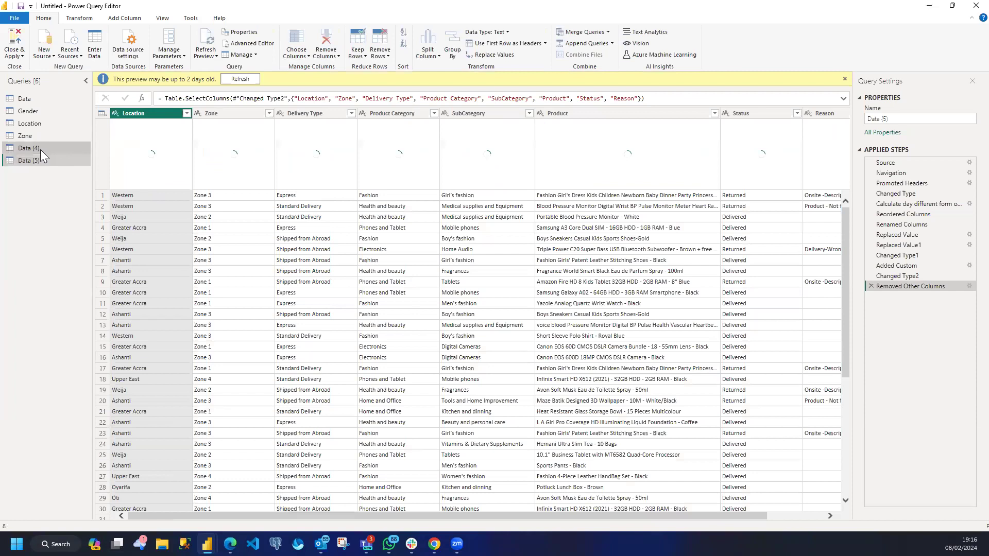
{"action": "left_click", "coordinate": [35, 148]}
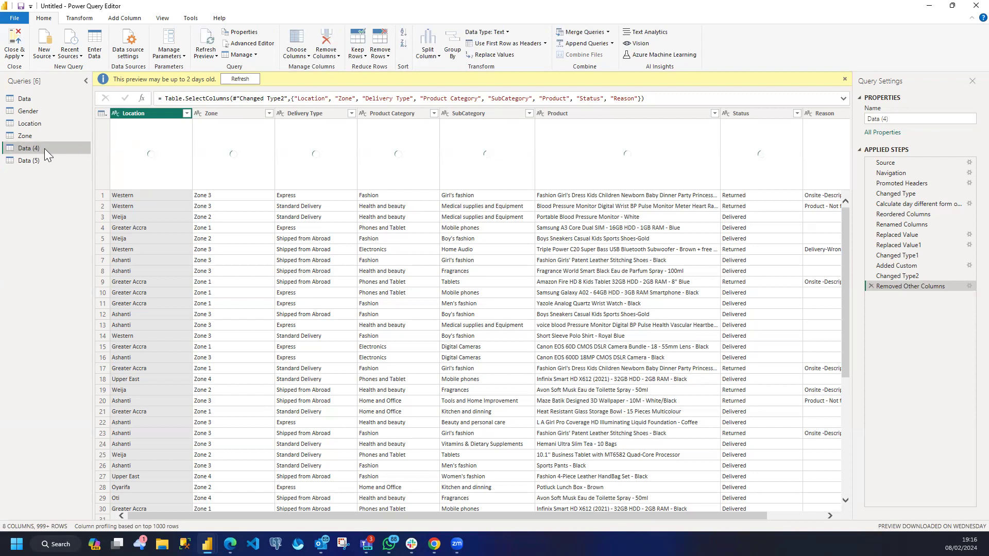
{"action": "double_click", "coordinate": [45, 149]}
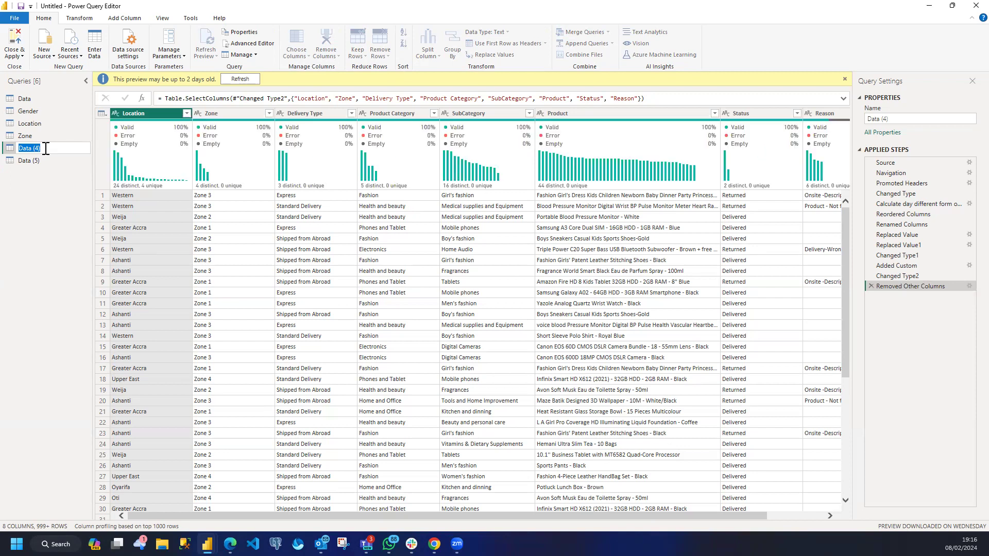
{"action": "type", "text": "Delivery Type"}
{"action": "key", "text": "Return"}
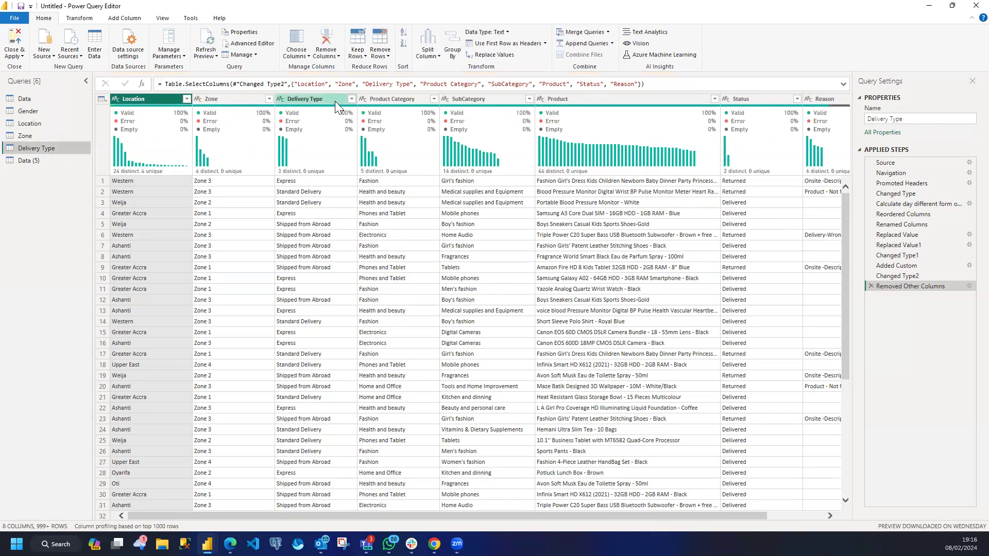
Remove every column except Delivery Type from the Delivery Type query and remove the duplicate values
{"action": "left_click", "coordinate": [312, 100]}
{"action": "right_click", "coordinate": [312, 100]}
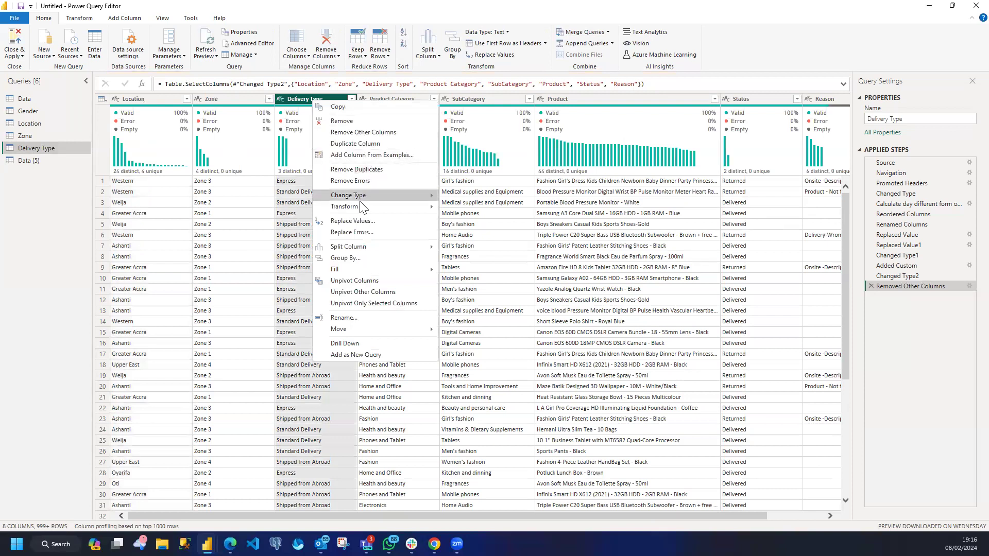
{"action": "left_click", "coordinate": [354, 135]}
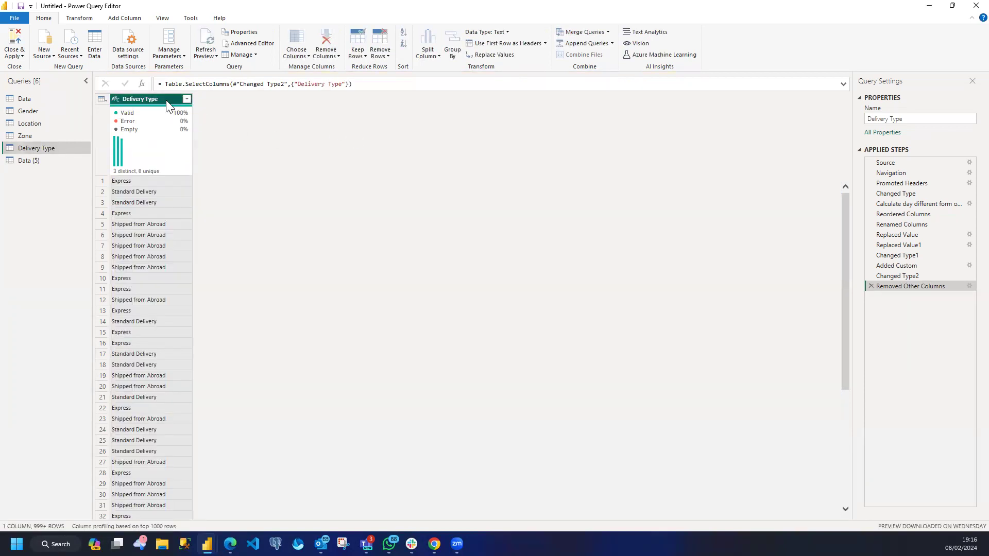
{"action": "right_click", "coordinate": [167, 104]}
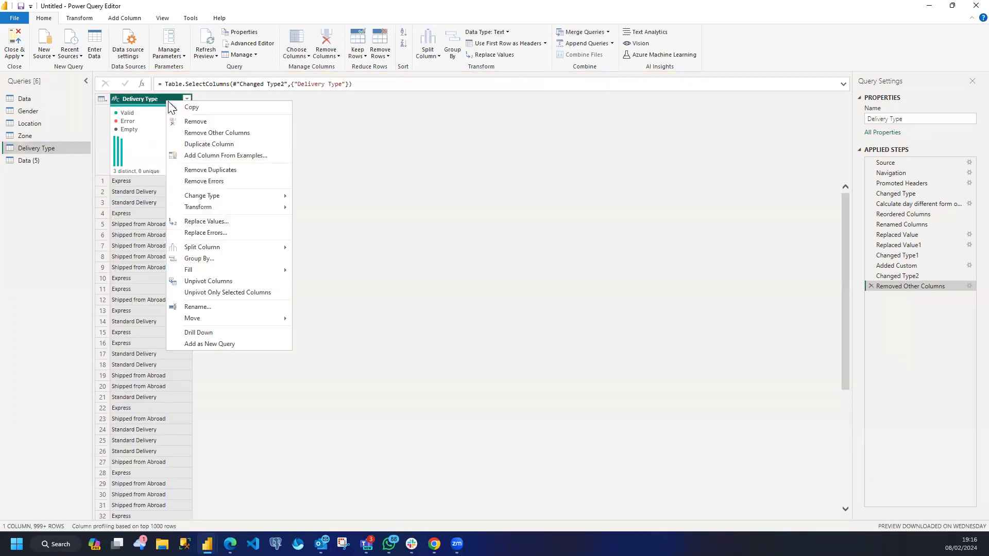
{"action": "left_click", "coordinate": [213, 170]}
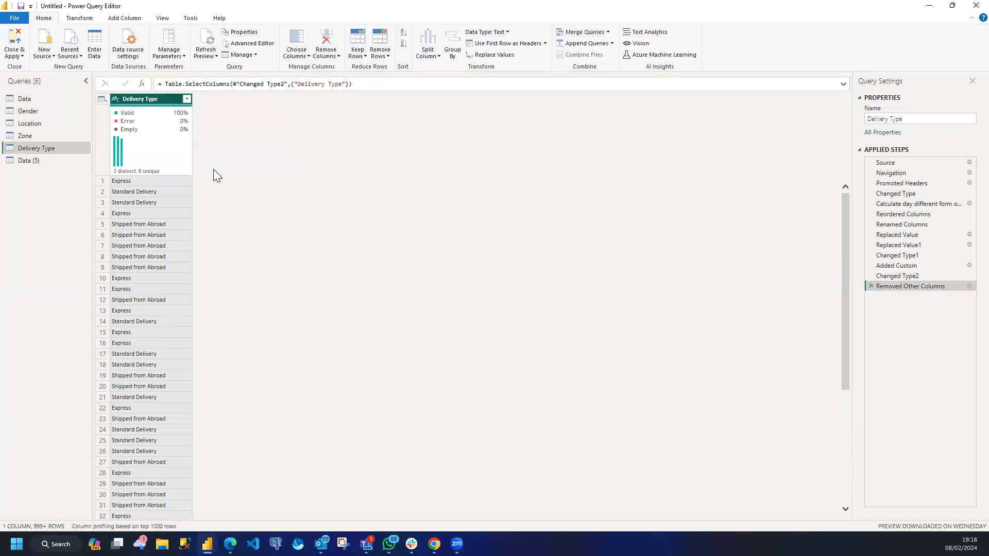
Rename the Data (5) query as Product Category
{"action": "left_click", "coordinate": [36, 159]}
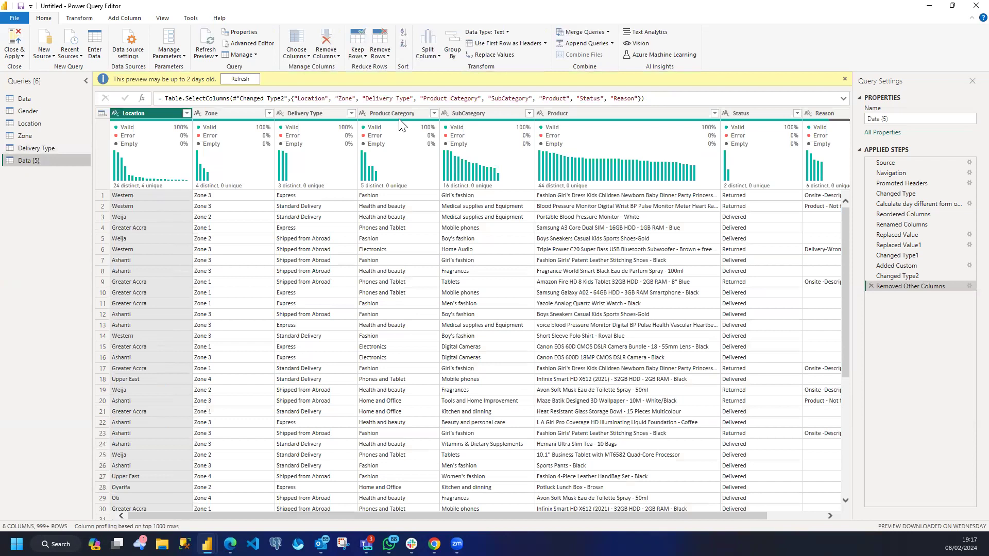
{"action": "mouse_move", "coordinate": [399, 125]}
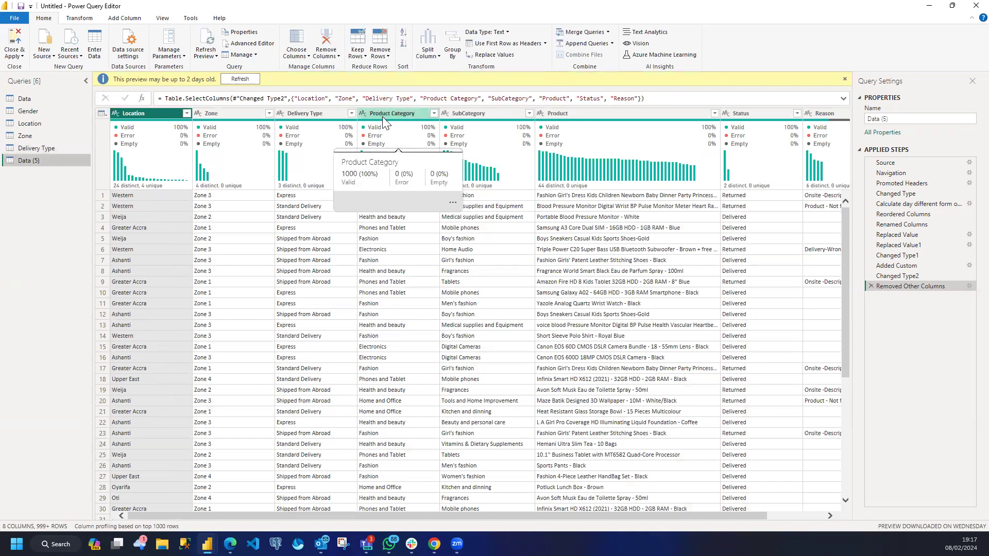
{"action": "double_click", "coordinate": [25, 160]}
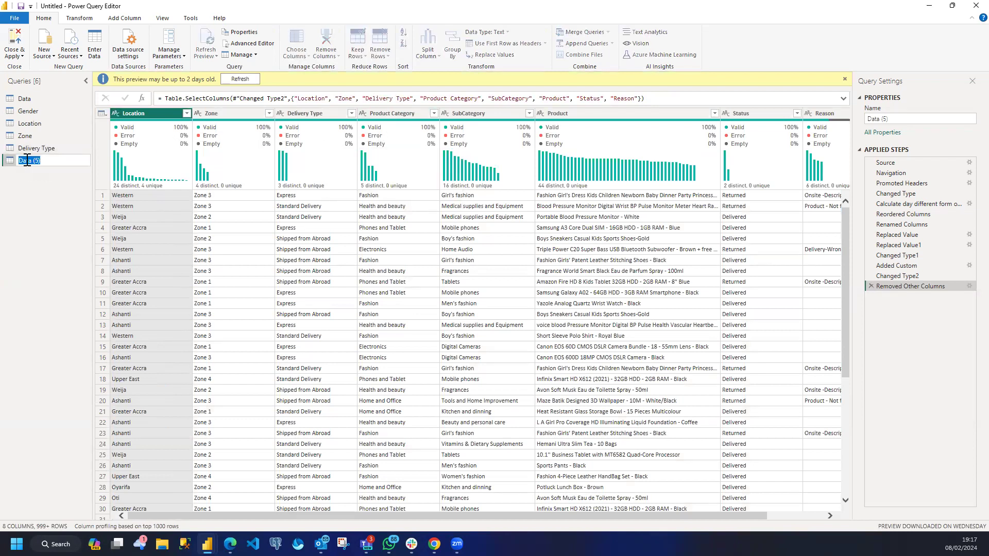
{"action": "type", "text": "Product Category"}
{"action": "key", "text": "Return"}
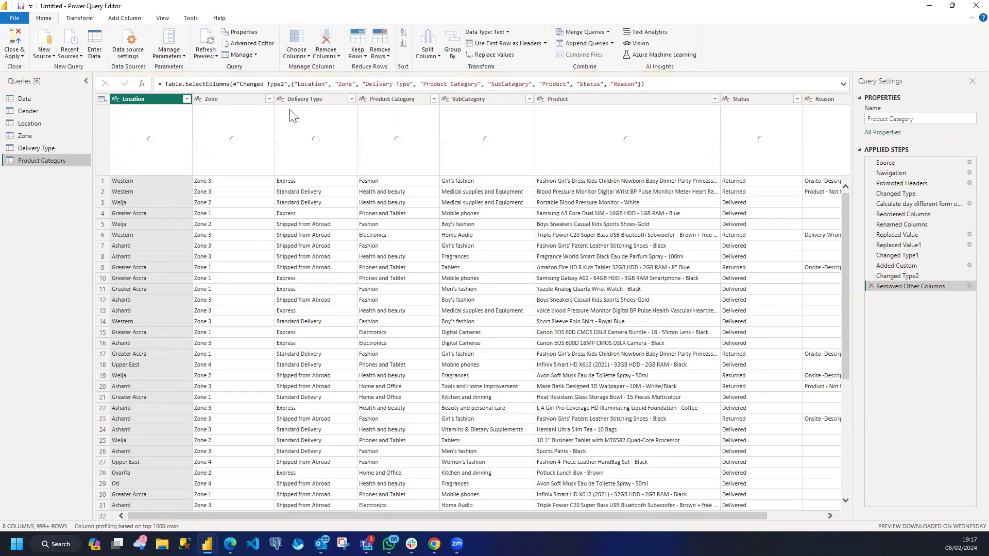
Remove every column except Product Category from the Product Category query and remove the duplicate category values
{"action": "left_click", "coordinate": [383, 99]}
{"action": "right_click", "coordinate": [382, 99]}
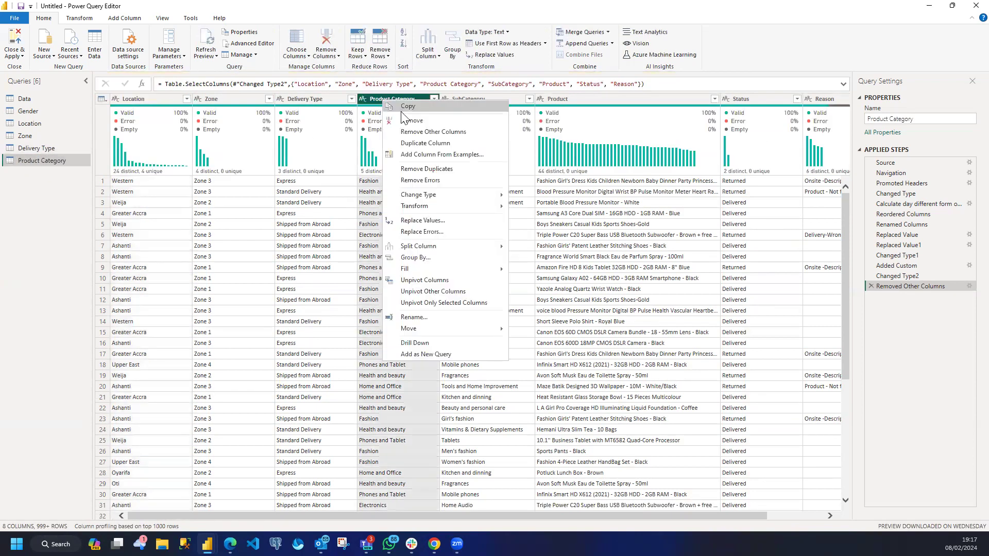
{"action": "left_click", "coordinate": [405, 106]}
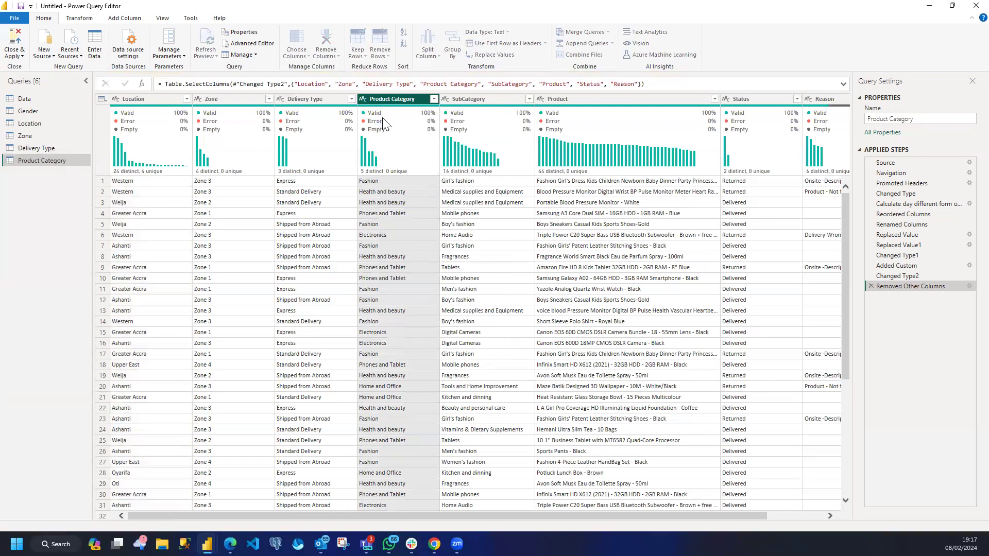
{"action": "right_click", "coordinate": [136, 97]}
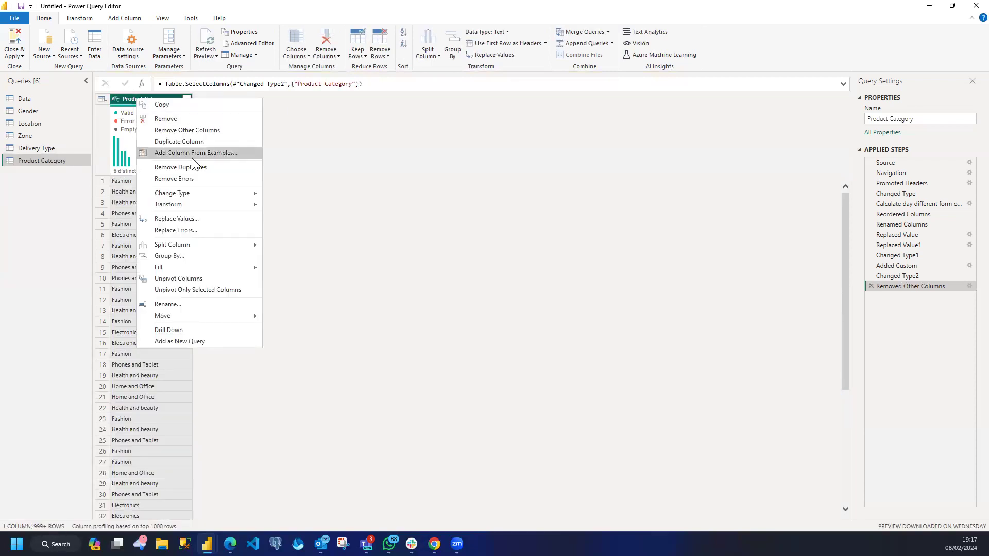
{"action": "left_click", "coordinate": [190, 168]}
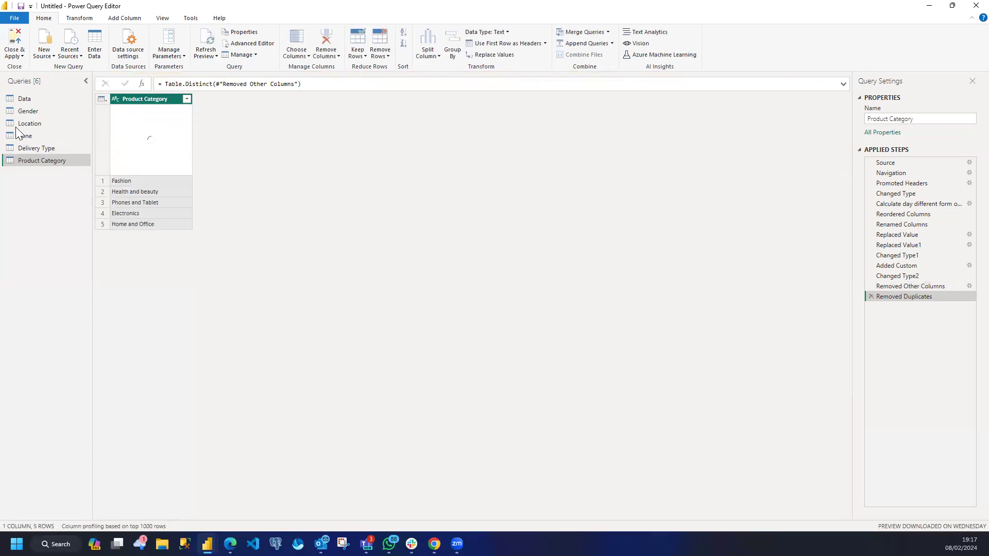
Refresh the outdated data previews of the Delivery Type, Location, Gender and Data queries, and check the Zone query
{"action": "left_click", "coordinate": [40, 147]}
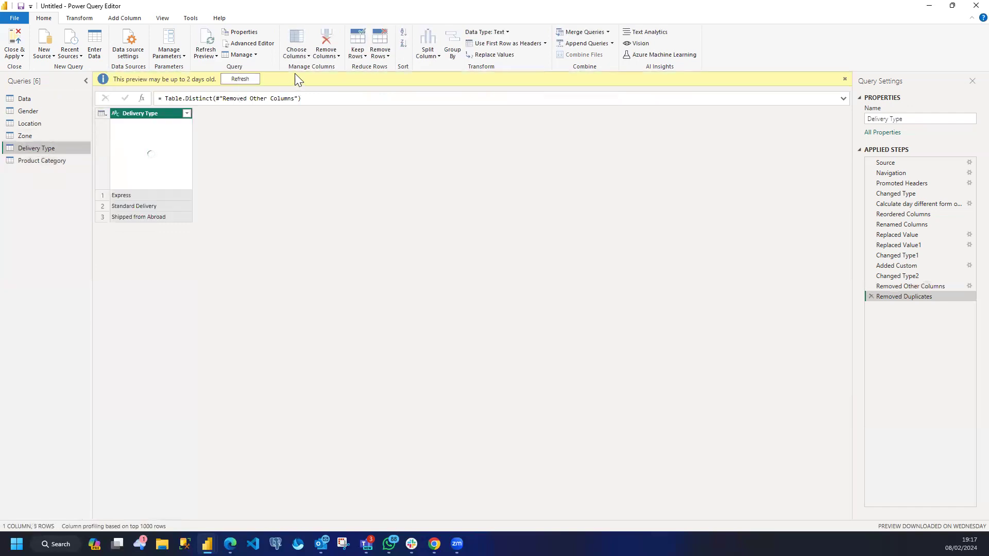
{"action": "left_click", "coordinate": [240, 77]}
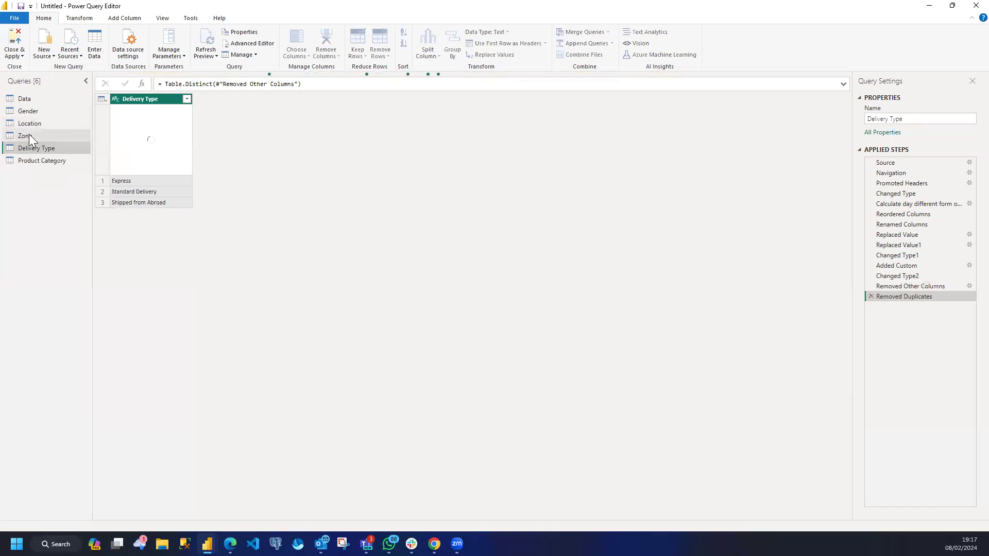
{"action": "left_click", "coordinate": [29, 134]}
{"action": "left_click", "coordinate": [30, 124]}
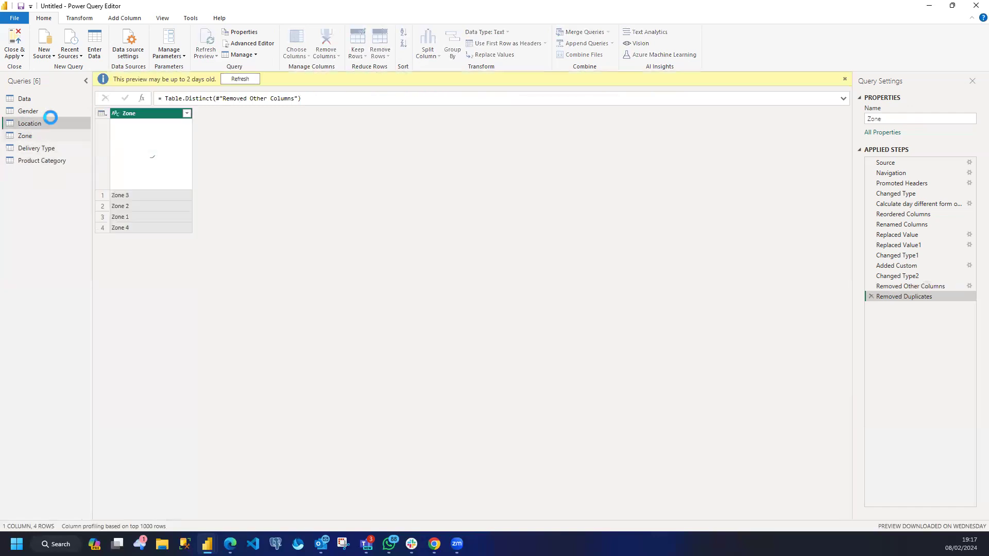
{"action": "left_click", "coordinate": [235, 78]}
{"action": "left_click", "coordinate": [36, 112]}
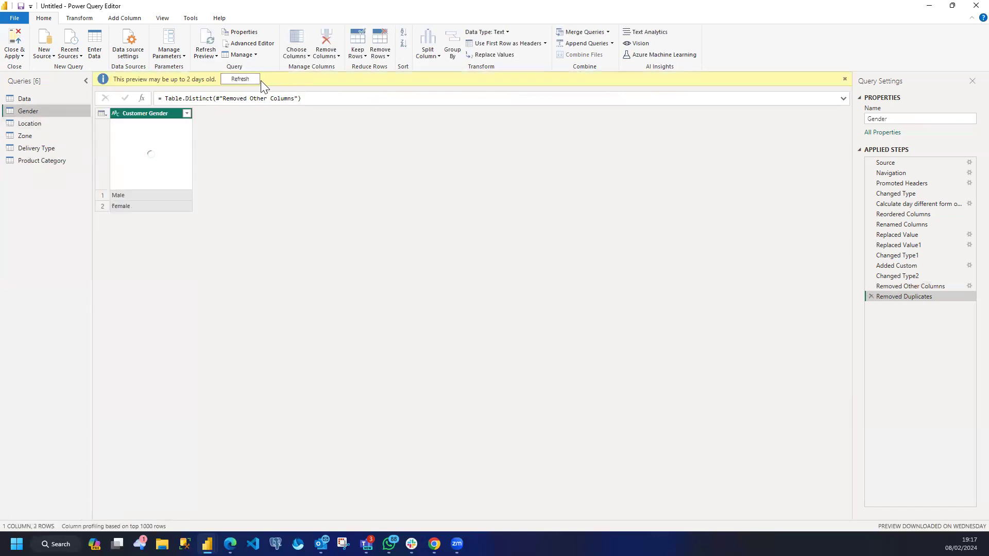
{"action": "left_click", "coordinate": [243, 80]}
{"action": "left_click", "coordinate": [26, 98]}
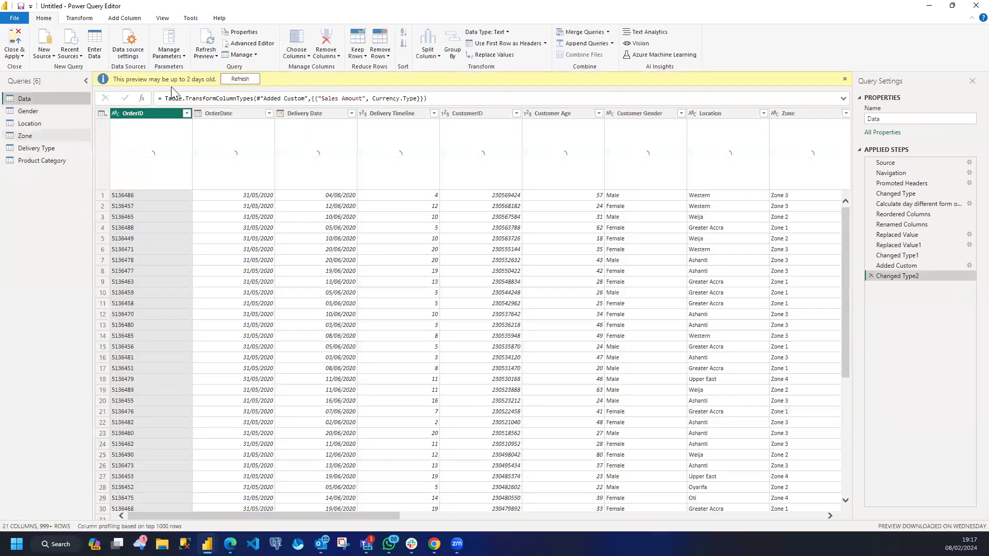
{"action": "left_click", "coordinate": [240, 79]}
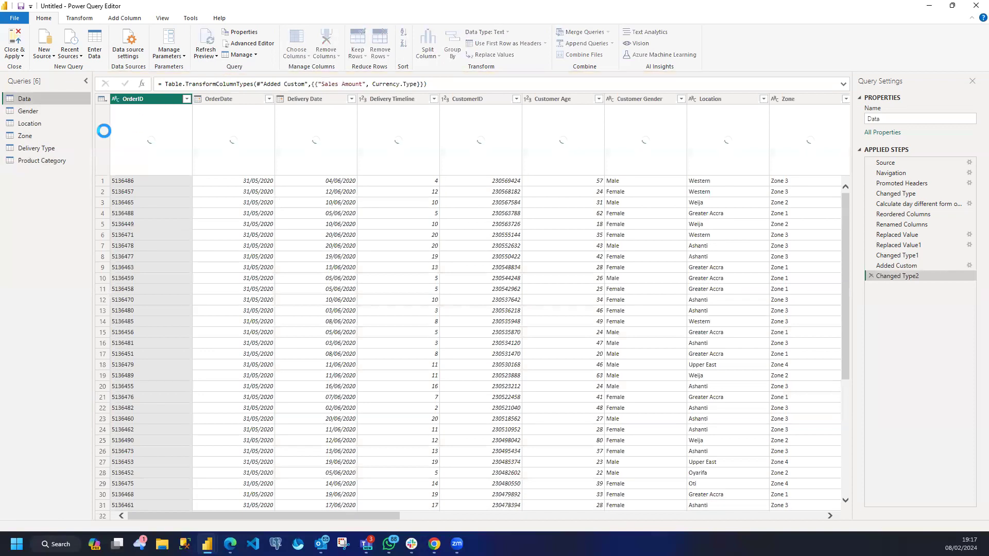
Check the Gender and Location queries and reload the interrupted previews of the Data and Gender queries
{"action": "left_click", "coordinate": [29, 113]}
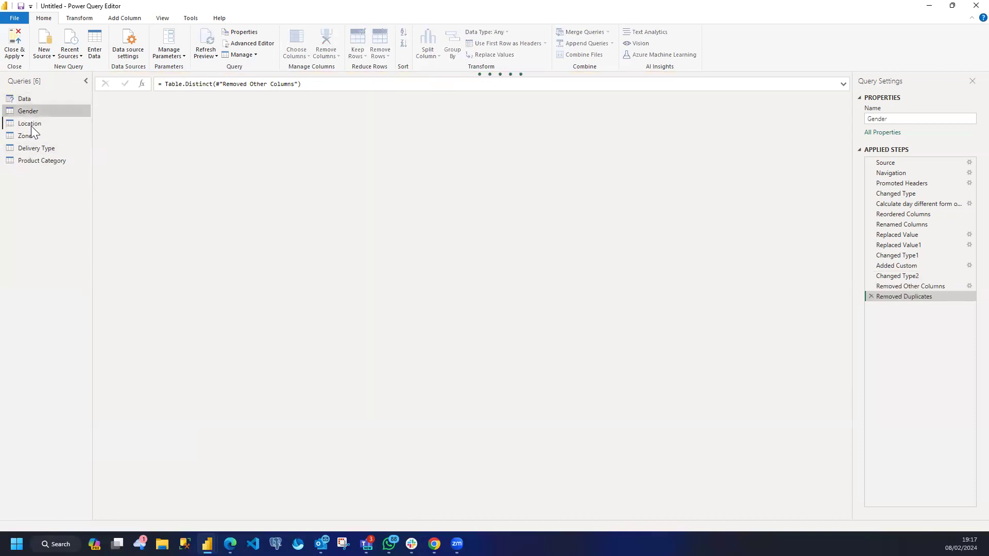
{"action": "left_click", "coordinate": [31, 126]}
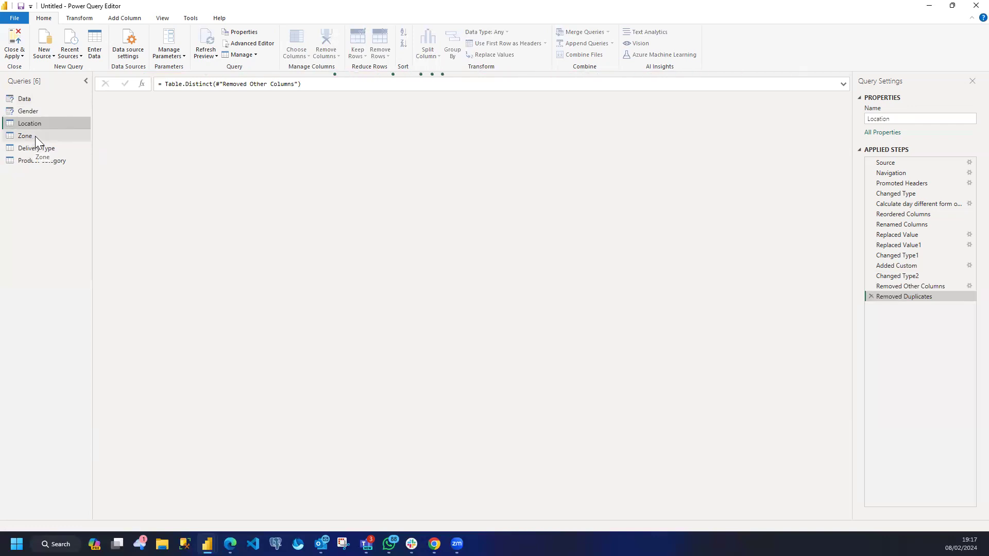
{"action": "left_click", "coordinate": [31, 102]}
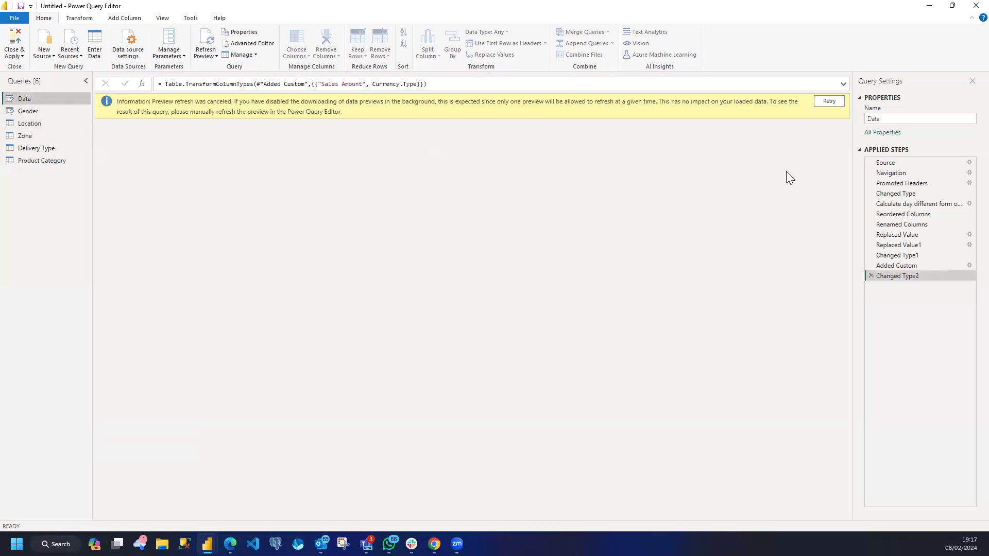
{"action": "left_click", "coordinate": [819, 101]}
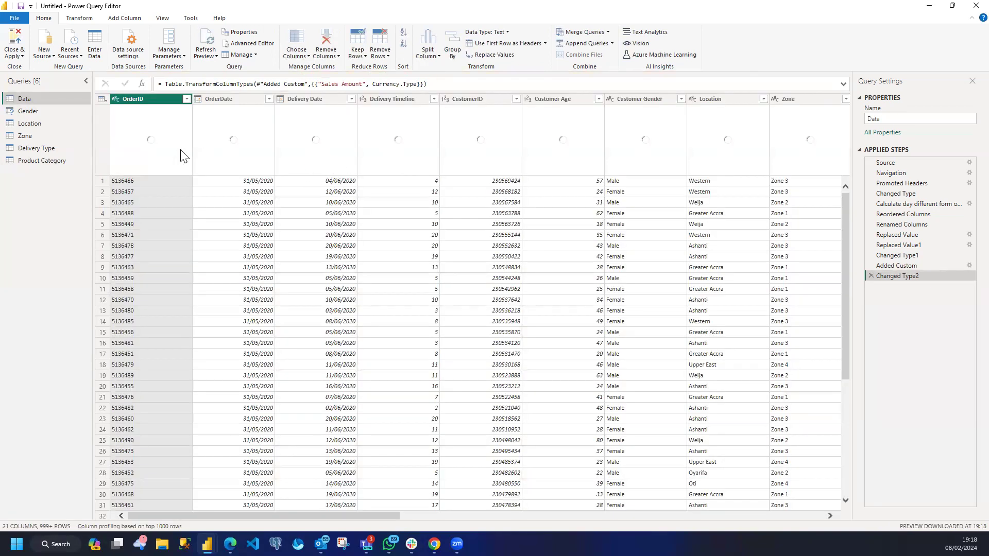
{"action": "left_click", "coordinate": [28, 111]}
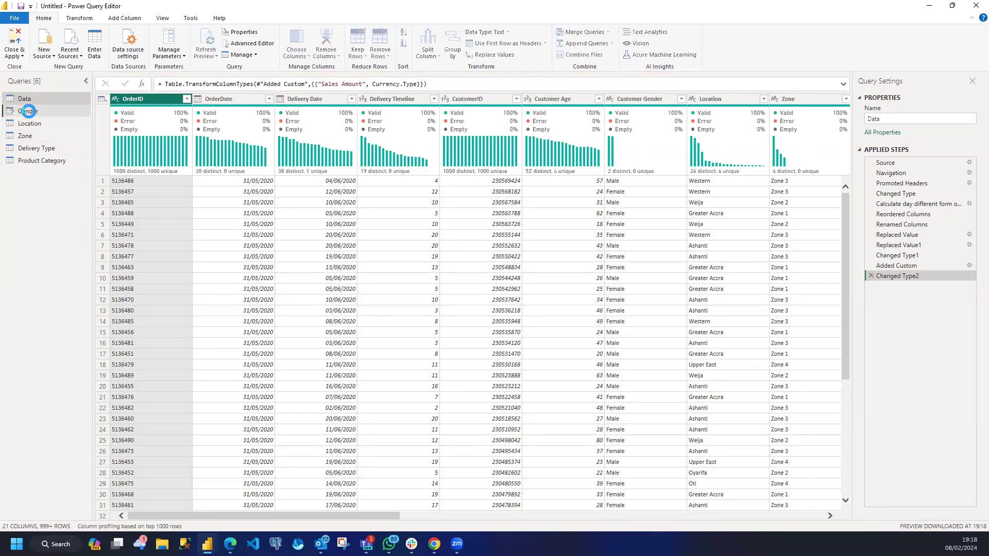
{"action": "left_click", "coordinate": [829, 101]}
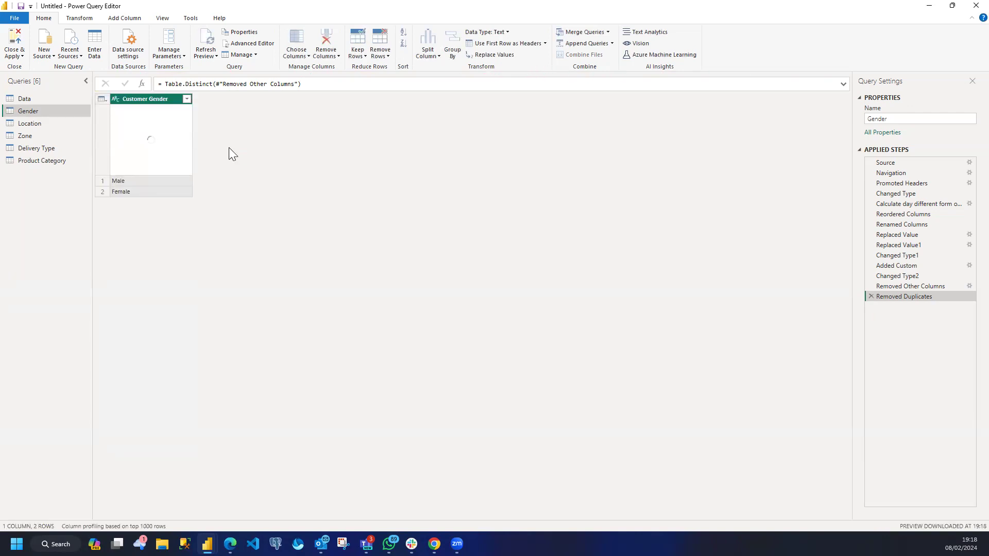
Close the query editor and apply all query changes to the Power BI report
{"action": "left_click", "coordinate": [14, 42]}
{"action": "left_click", "coordinate": [14, 43]}
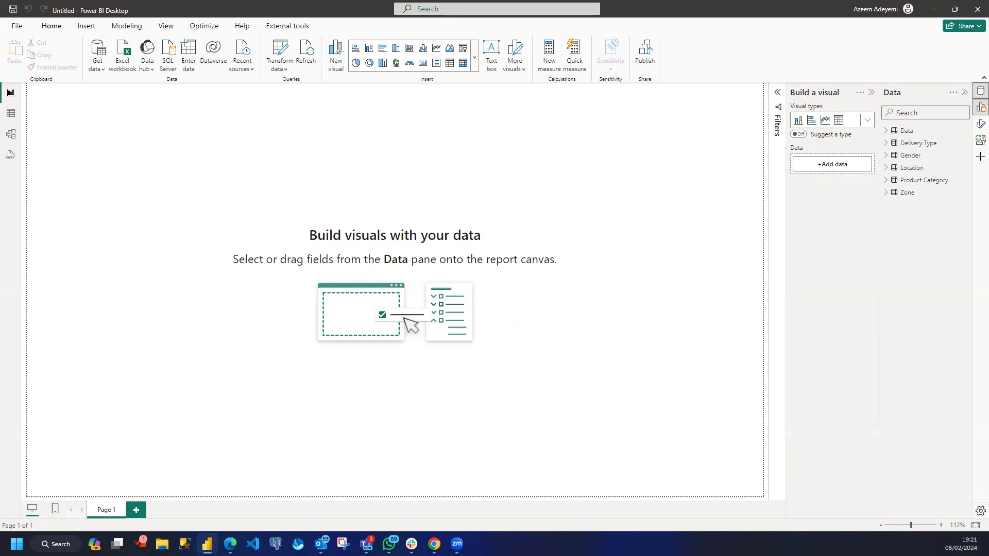
{"action": "key", "text": "alt+Tab"}
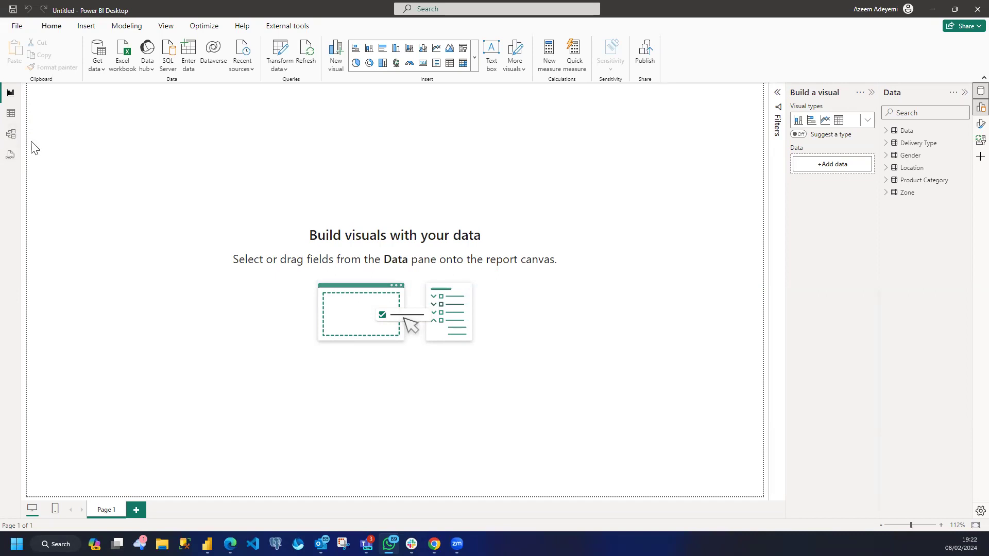
Examine the loaded Data table's rows and columns in table view and show the list of loaded tables
{"action": "left_click", "coordinate": [11, 116]}
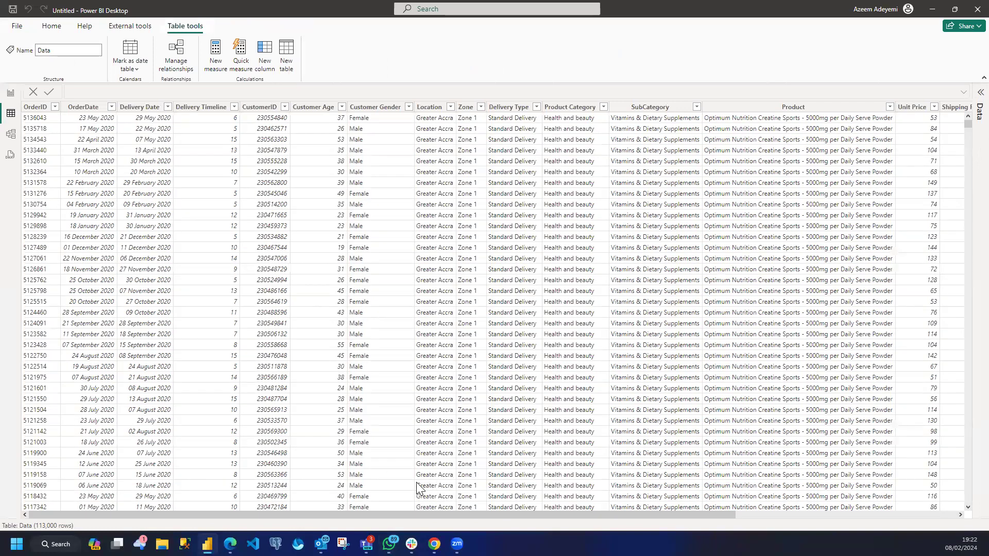
{"action": "left_click_drag", "start_coordinate": [417, 512], "coordinate": [693, 508]}
{"action": "left_click_drag", "start_coordinate": [630, 513], "coordinate": [436, 459]}
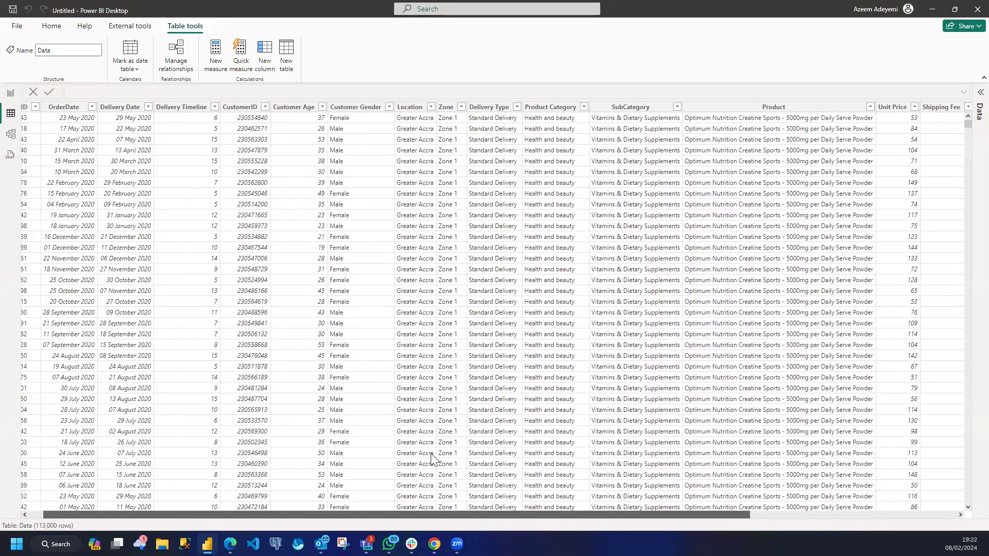
{"action": "left_click", "coordinate": [971, 99]}
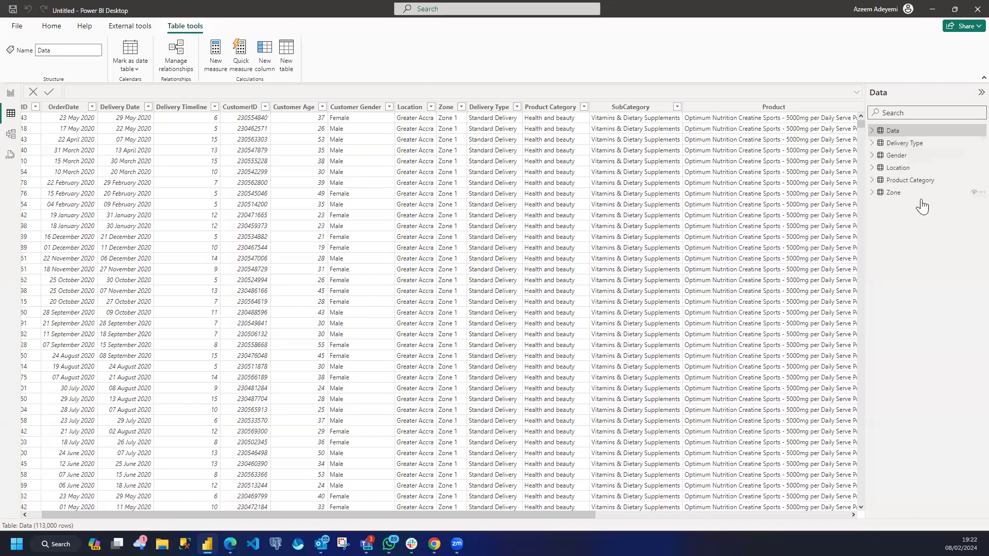
Show the data model diagram and move the Location, Gender and Delivery Type tables to space them around the Data table
{"action": "left_click", "coordinate": [11, 134]}
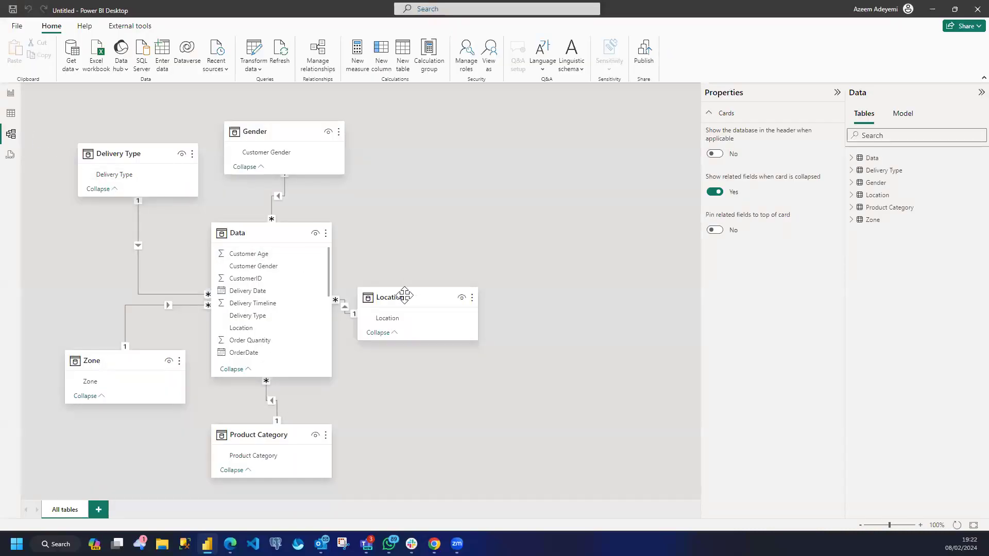
{"action": "left_click_drag", "start_coordinate": [399, 296], "coordinate": [429, 287]}
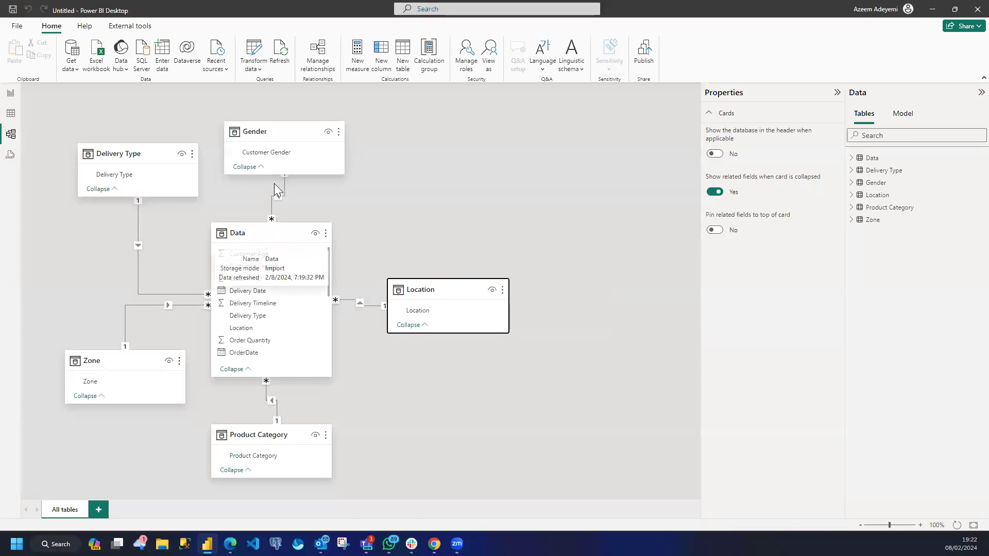
{"action": "left_click_drag", "start_coordinate": [278, 132], "coordinate": [315, 134]}
{"action": "left_click_drag", "start_coordinate": [139, 155], "coordinate": [134, 155]}
Delete the relationships linking the Delivery Type and Zone tables to the Data table
{"action": "left_click", "coordinate": [134, 230]}
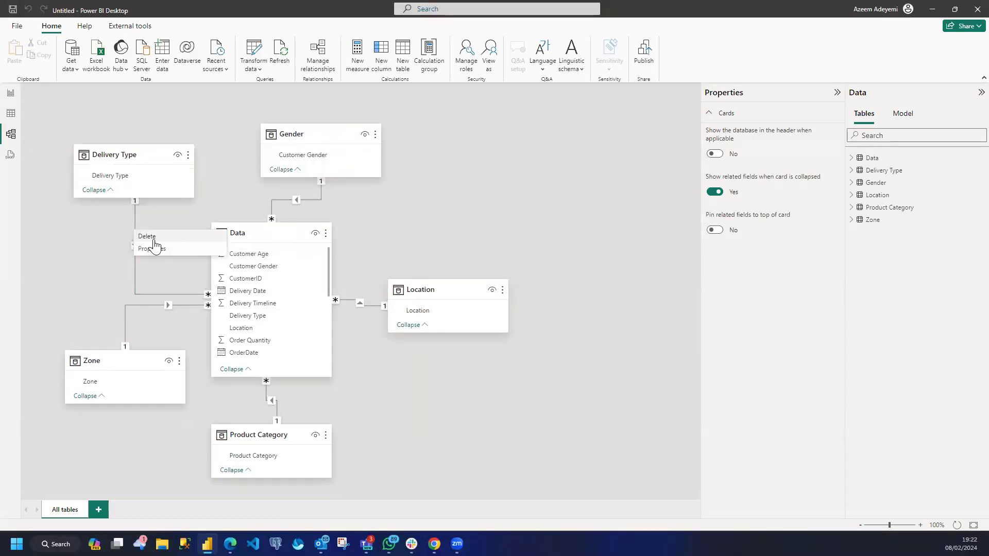
{"action": "key", "text": "Delete"}
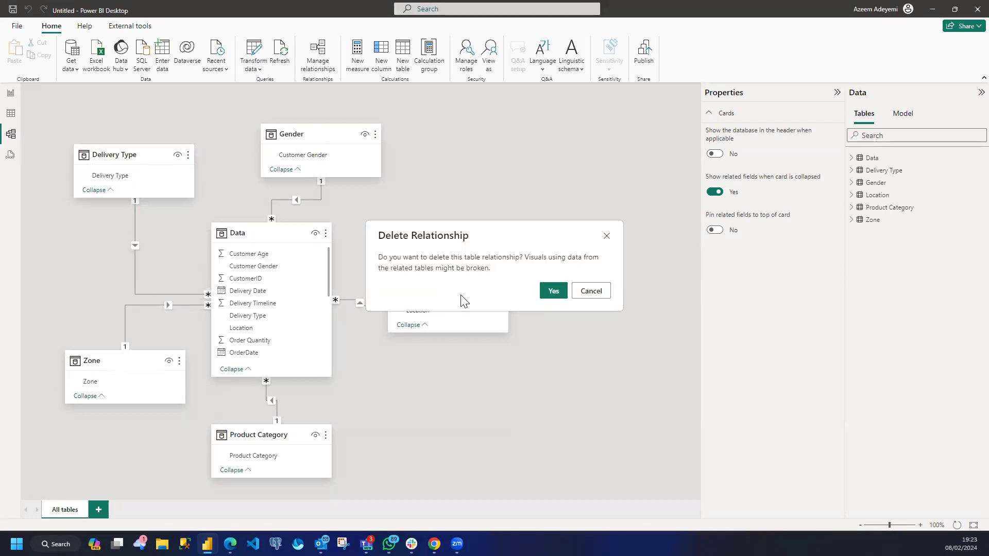
{"action": "left_click", "coordinate": [553, 291]}
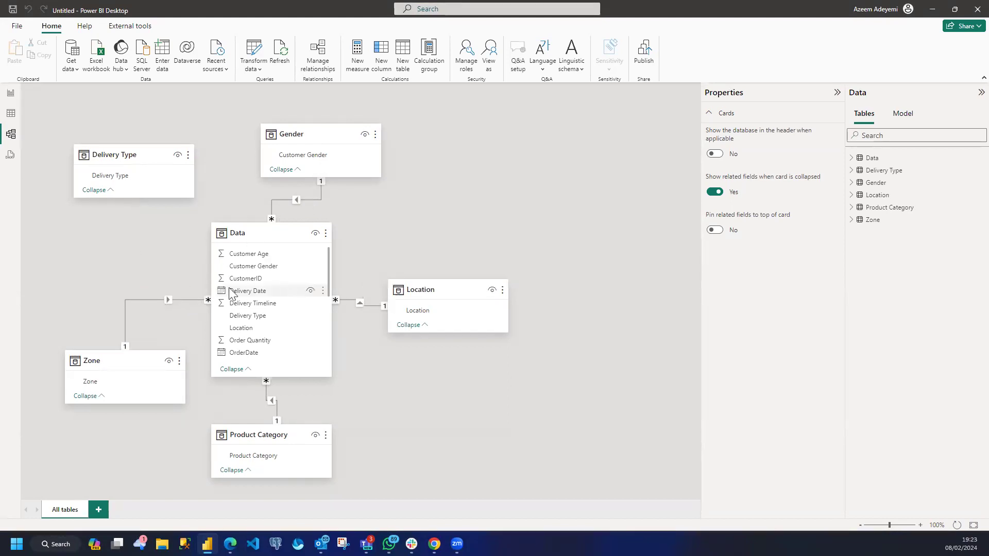
{"action": "right_click", "coordinate": [186, 307]}
{"action": "left_click", "coordinate": [209, 306]}
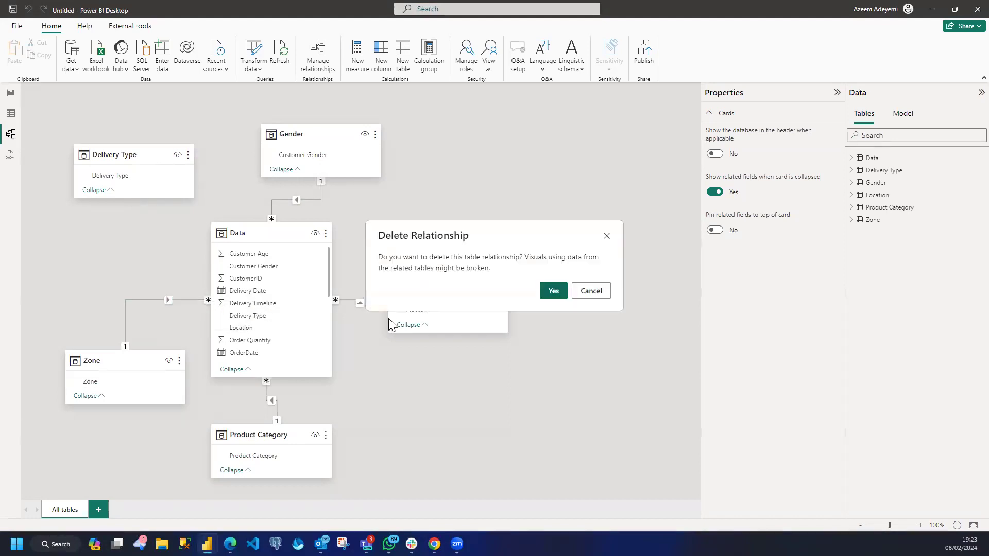
{"action": "left_click", "coordinate": [554, 291]}
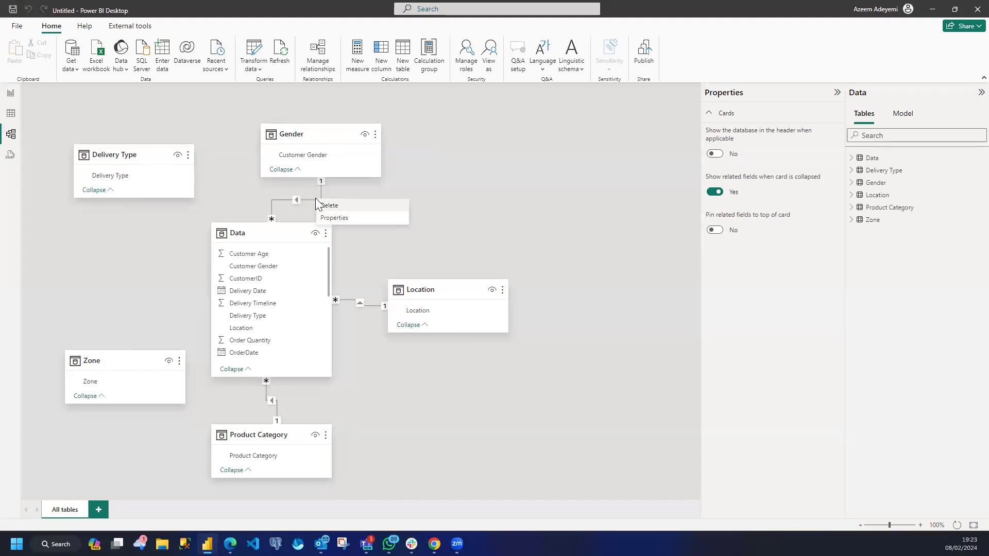
Delete the relationships linking the Gender and Location tables to the Data table
{"action": "key", "text": "Delete"}
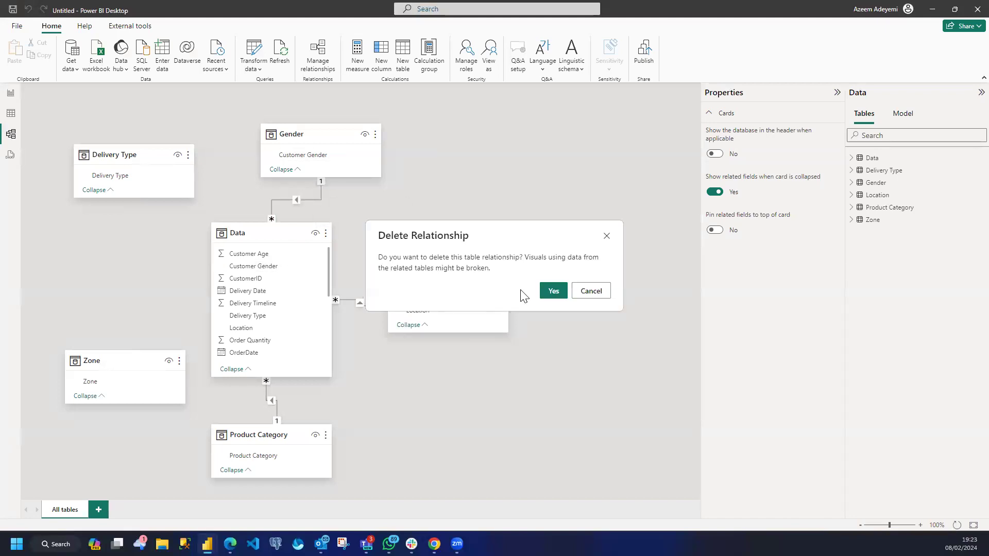
{"action": "left_click", "coordinate": [551, 290]}
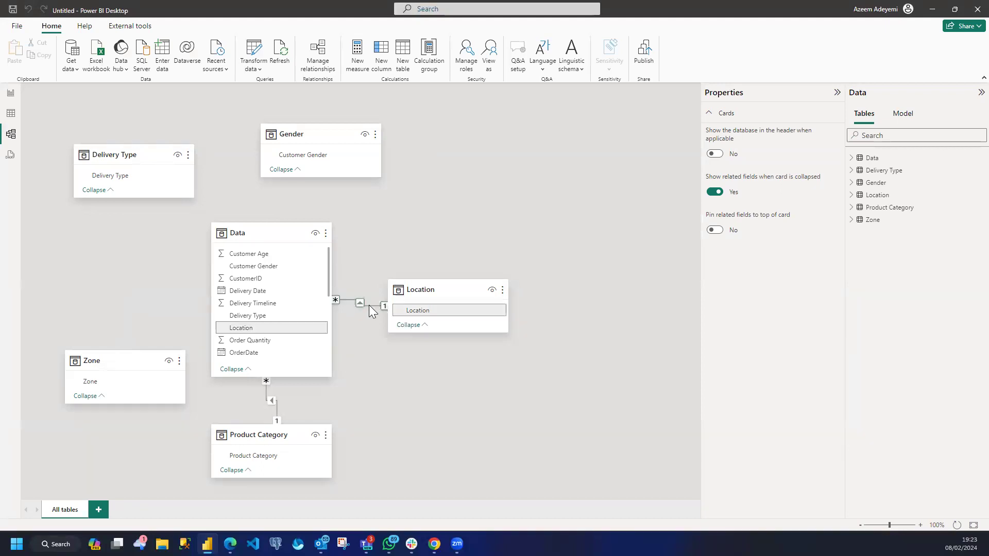
{"action": "key", "text": "Delete"}
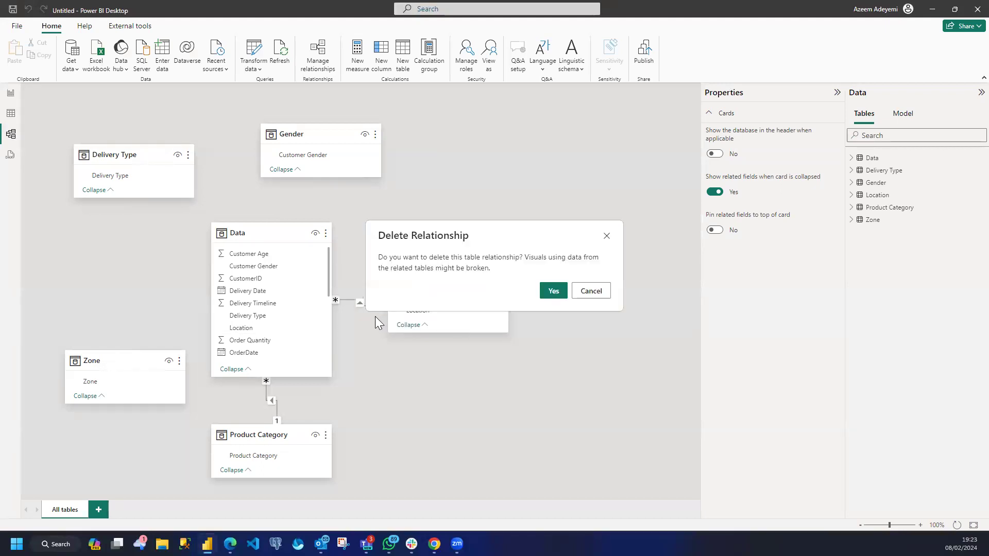
{"action": "left_click", "coordinate": [552, 289]}
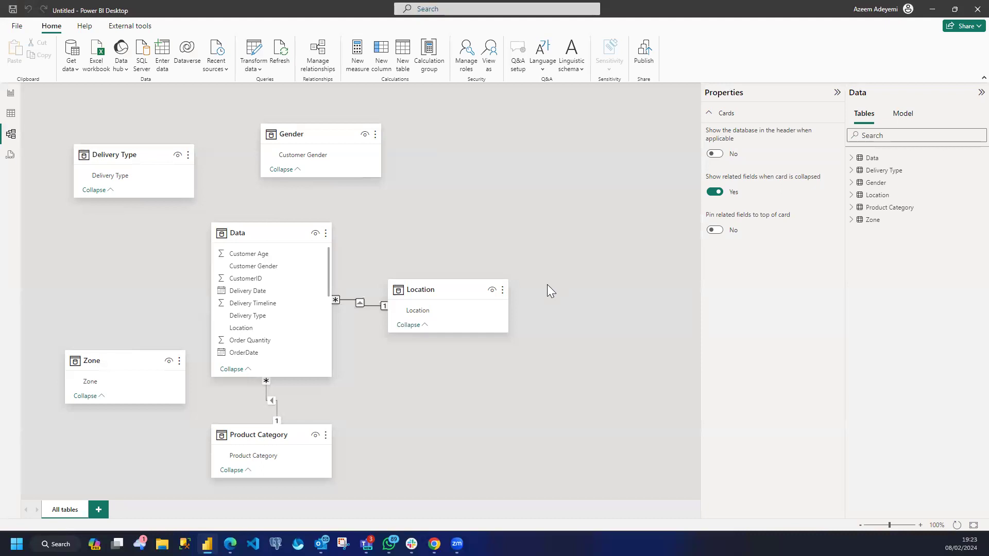
Delete the relationship between the Product Category table and the Data table
{"action": "right_click", "coordinate": [278, 411]}
{"action": "left_click", "coordinate": [291, 417]}
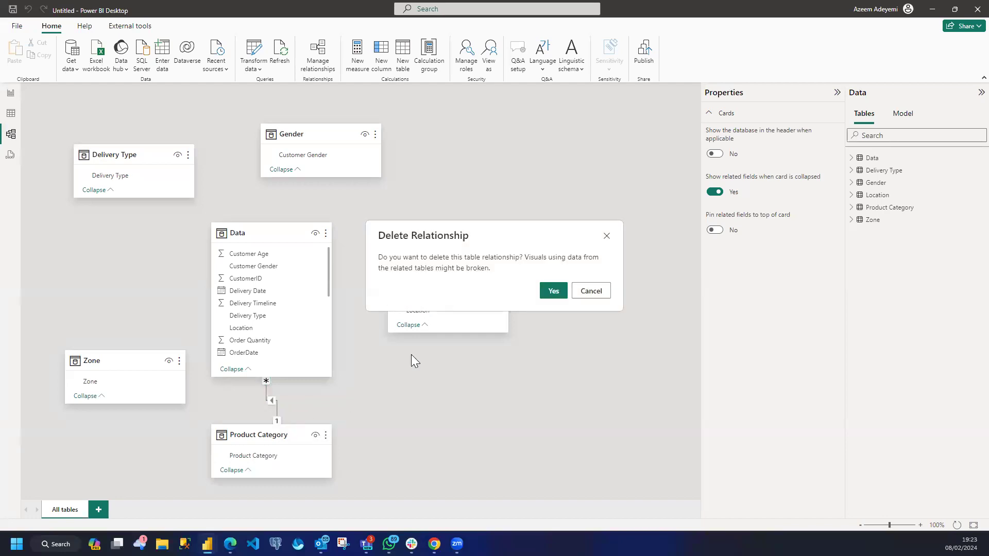
{"action": "left_click", "coordinate": [553, 290]}
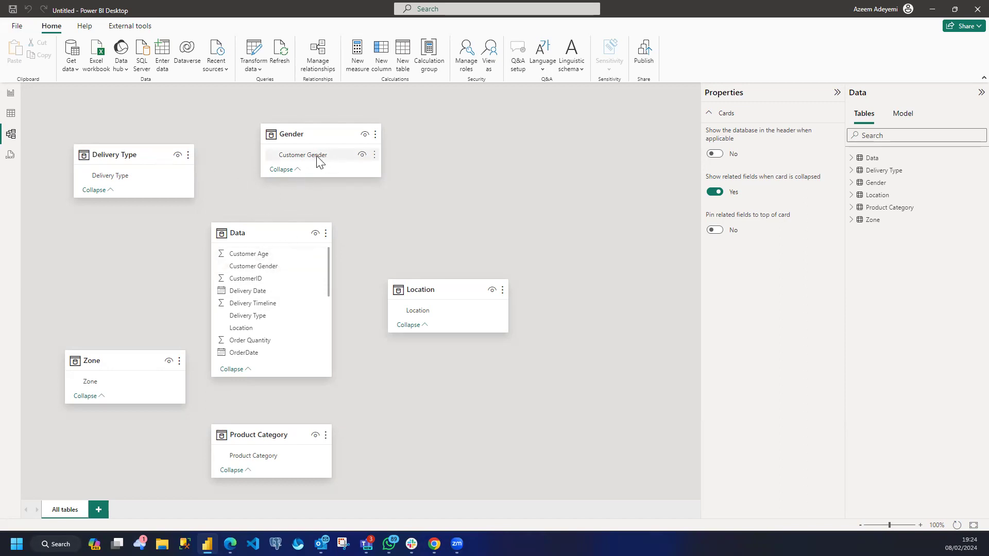
Reposition the Delivery Type, Gender, Location, Product Category and Zone tables slightly around the central Data table
{"action": "left_click_drag", "start_coordinate": [125, 154], "coordinate": [118, 154]}
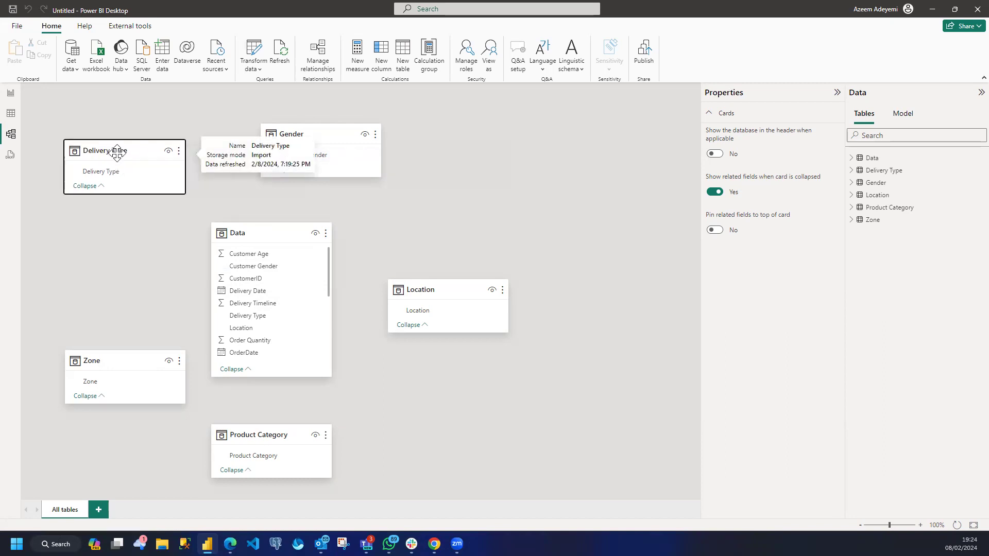
{"action": "left_click_drag", "start_coordinate": [338, 135], "coordinate": [355, 140]}
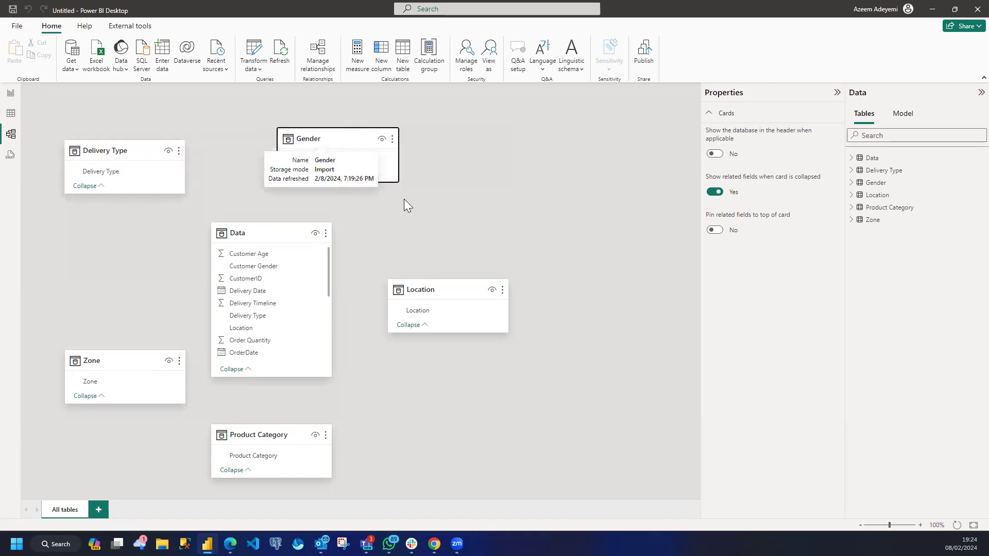
{"action": "left_click_drag", "start_coordinate": [422, 290], "coordinate": [429, 289]}
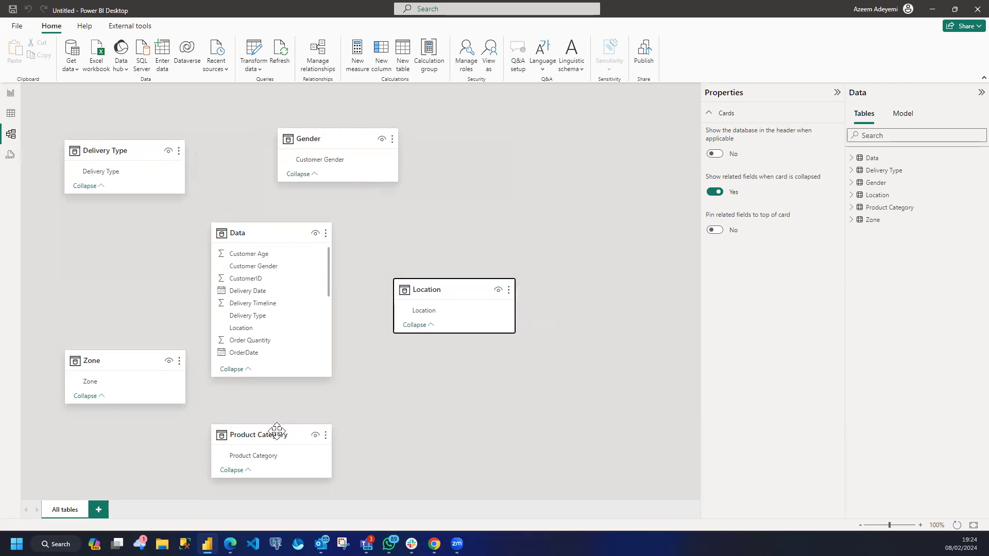
{"action": "left_click_drag", "start_coordinate": [276, 431], "coordinate": [285, 431]}
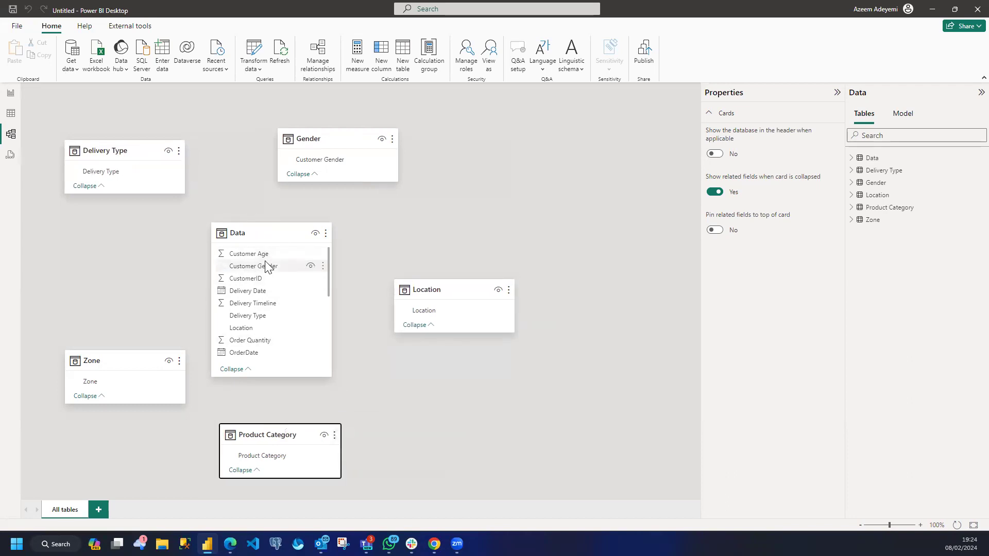
{"action": "left_click_drag", "start_coordinate": [129, 355], "coordinate": [123, 360]}
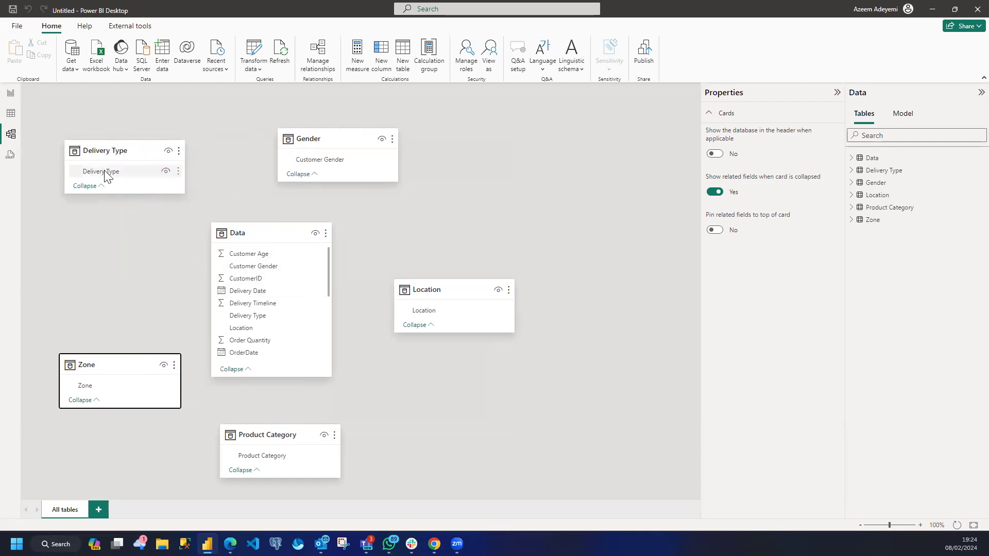
Relate the Delivery Type, Customer Gender and Location columns of their dimension tables to the matching columns in the Data table
{"action": "left_click_drag", "start_coordinate": [107, 174], "coordinate": [258, 316]}
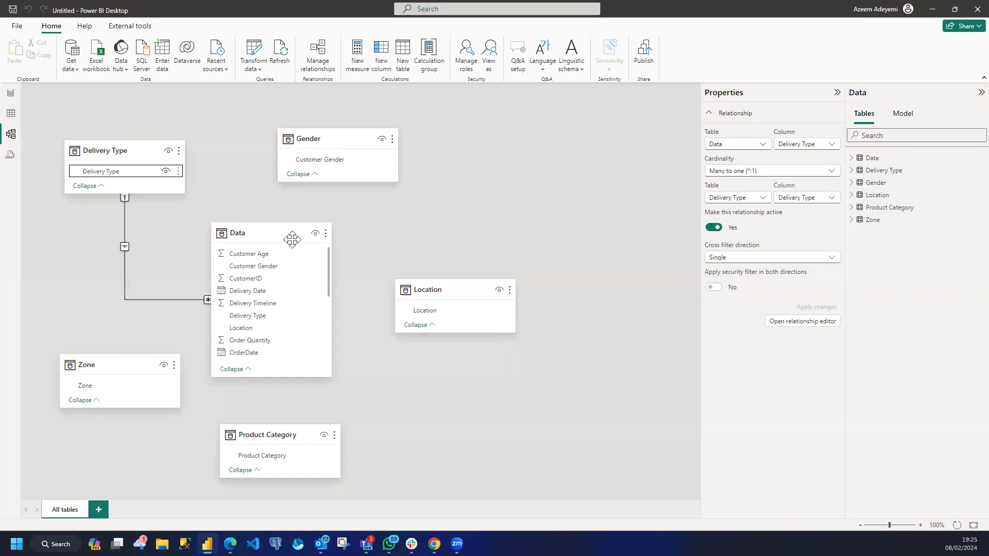
{"action": "left_click_drag", "start_coordinate": [324, 160], "coordinate": [268, 270]}
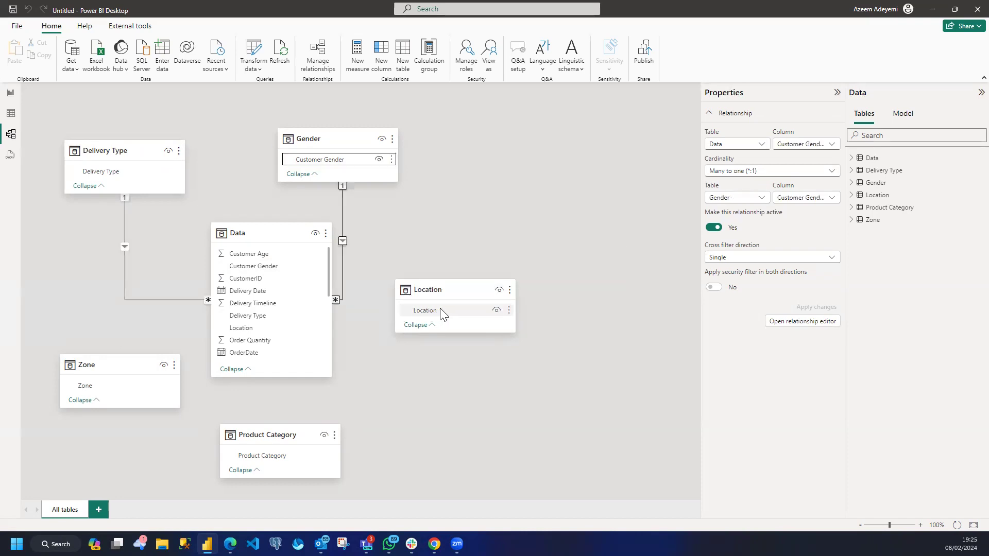
{"action": "left_click_drag", "start_coordinate": [442, 314], "coordinate": [246, 331]}
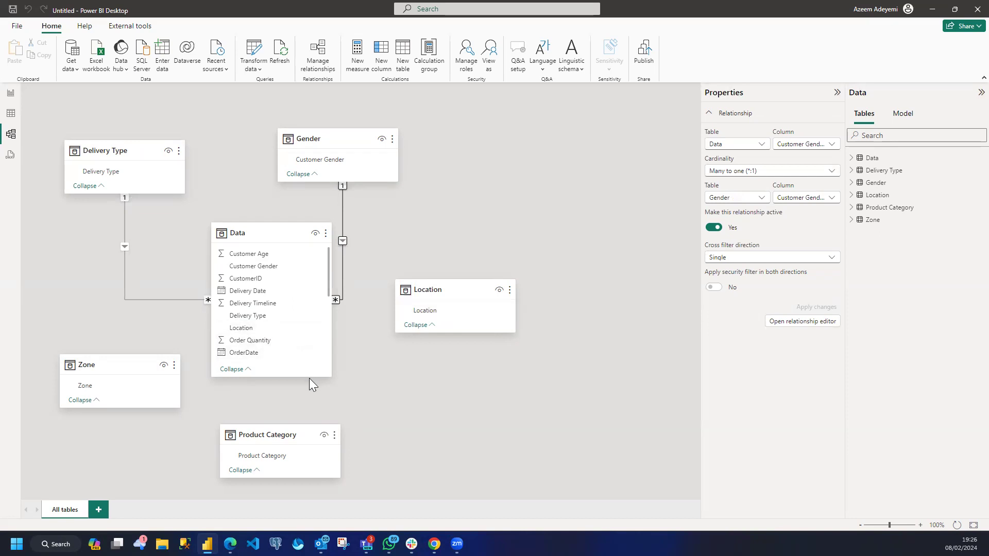
Relate the Product Category and Zone columns of their dimension tables to the matching columns in the Data table
{"action": "left_click_drag", "start_coordinate": [269, 456], "coordinate": [291, 388]}
{"action": "scroll", "coordinate": [313, 317], "scroll_direction": "down", "scroll_amount": 1}
{"action": "scroll", "coordinate": [313, 317], "scroll_direction": "down", "scroll_amount": 4}
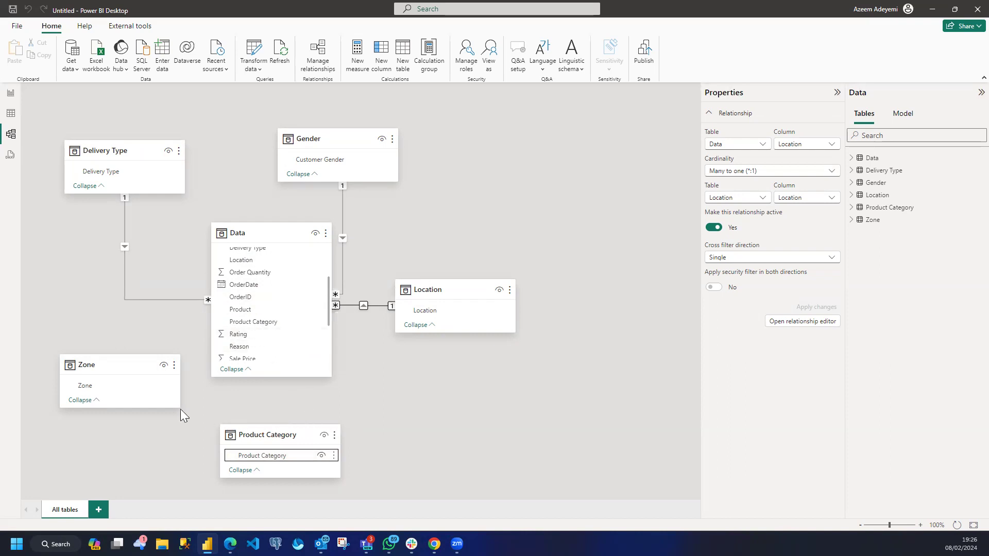
{"action": "left_click_drag", "start_coordinate": [155, 392], "coordinate": [269, 323]}
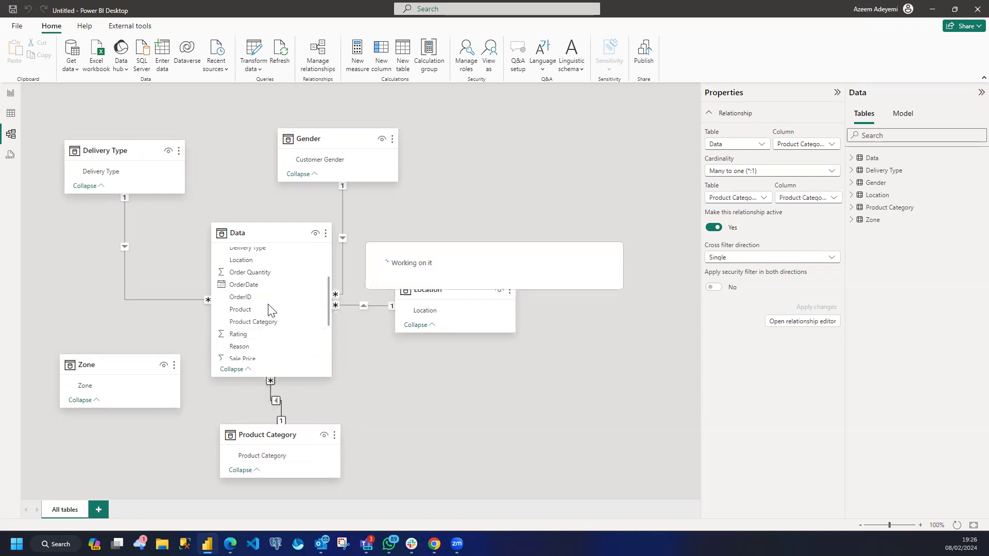
{"action": "scroll", "coordinate": [269, 312], "scroll_direction": "down", "scroll_amount": 5}
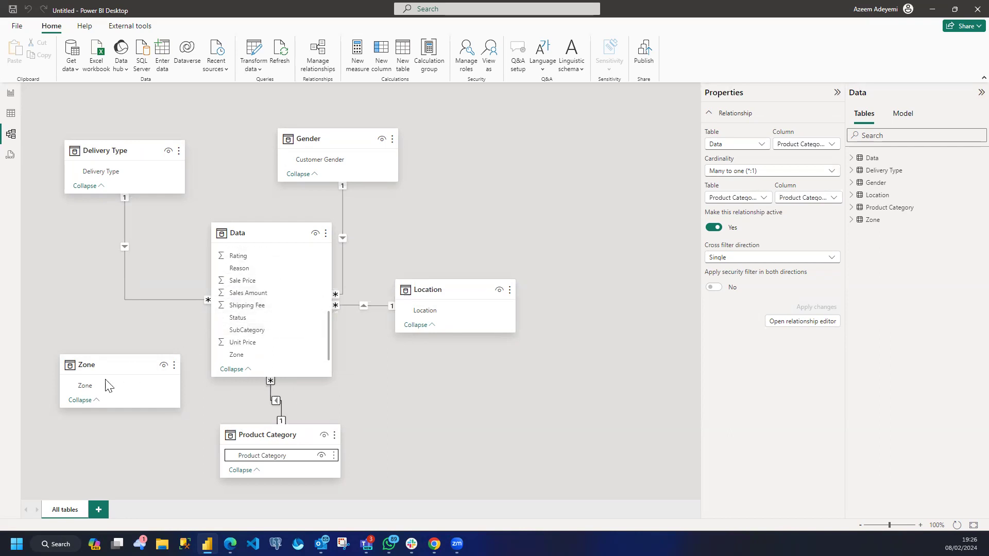
{"action": "left_click_drag", "start_coordinate": [90, 392], "coordinate": [244, 361]}
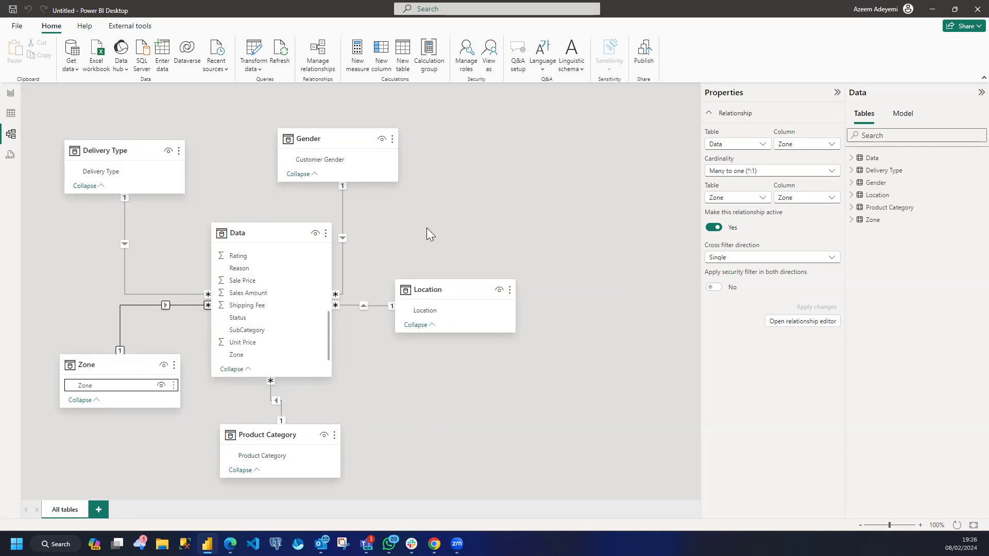
{"action": "scroll", "coordinate": [280, 288], "scroll_direction": "up", "scroll_amount": 4}
{"action": "scroll", "coordinate": [280, 282], "scroll_direction": "up", "scroll_amount": 3}
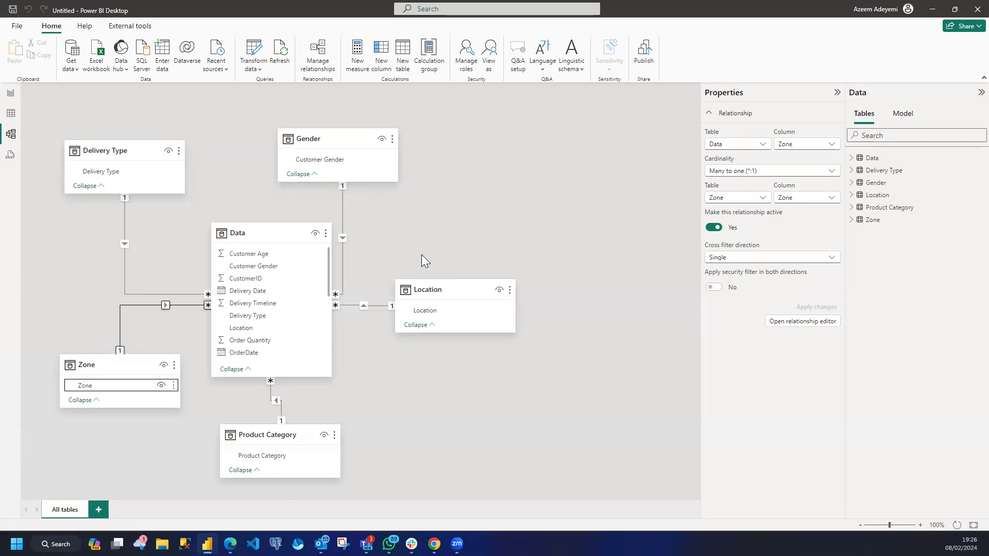
Create a calculated table with the DAX formula Calender = CALENDARAUTO()
{"action": "left_click", "coordinate": [11, 115]}
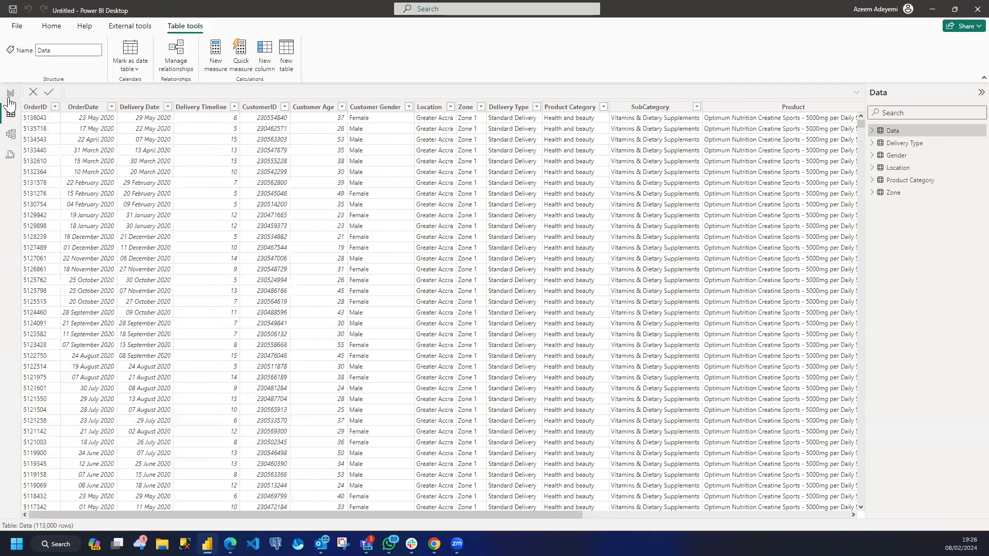
{"action": "left_click", "coordinate": [10, 96]}
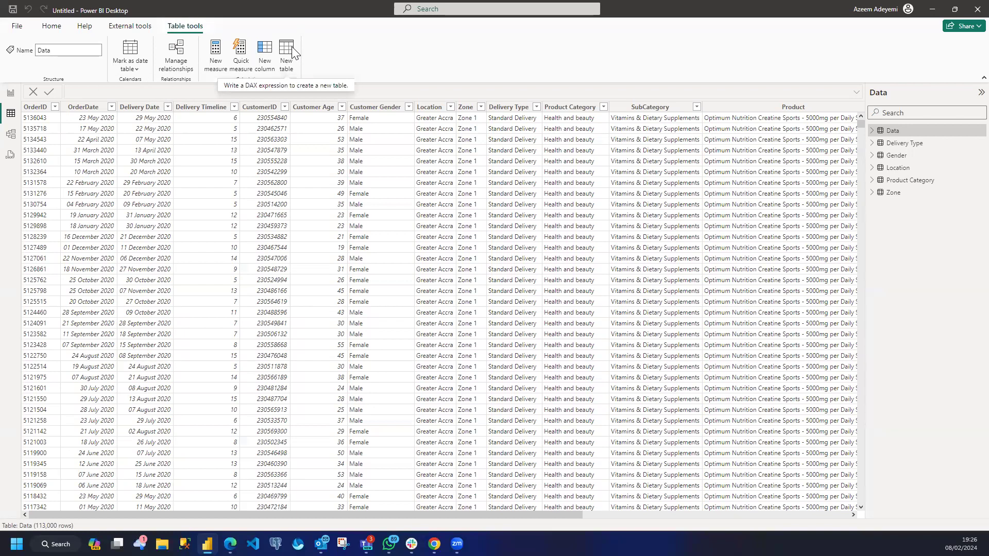
{"action": "left_click", "coordinate": [57, 29]}
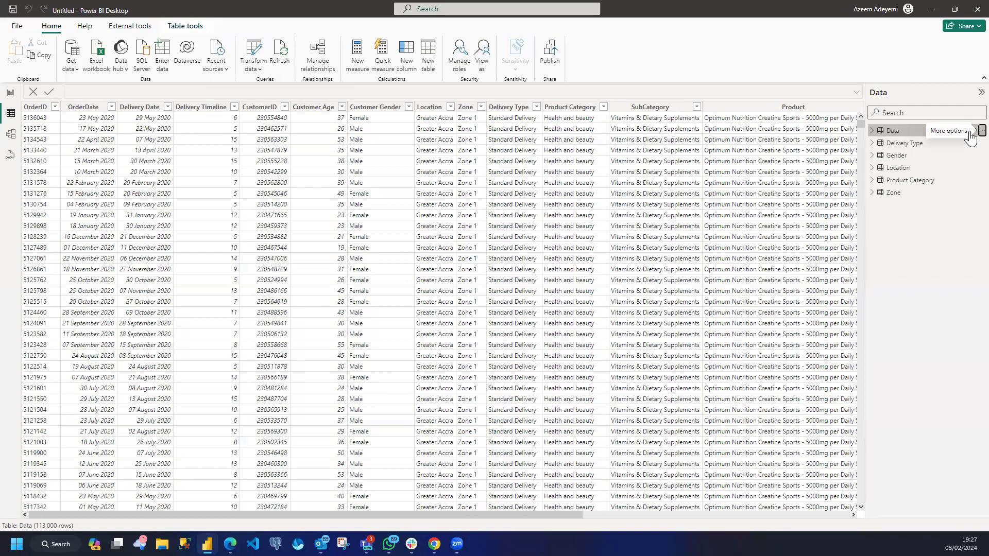
{"action": "left_click", "coordinate": [980, 131]}
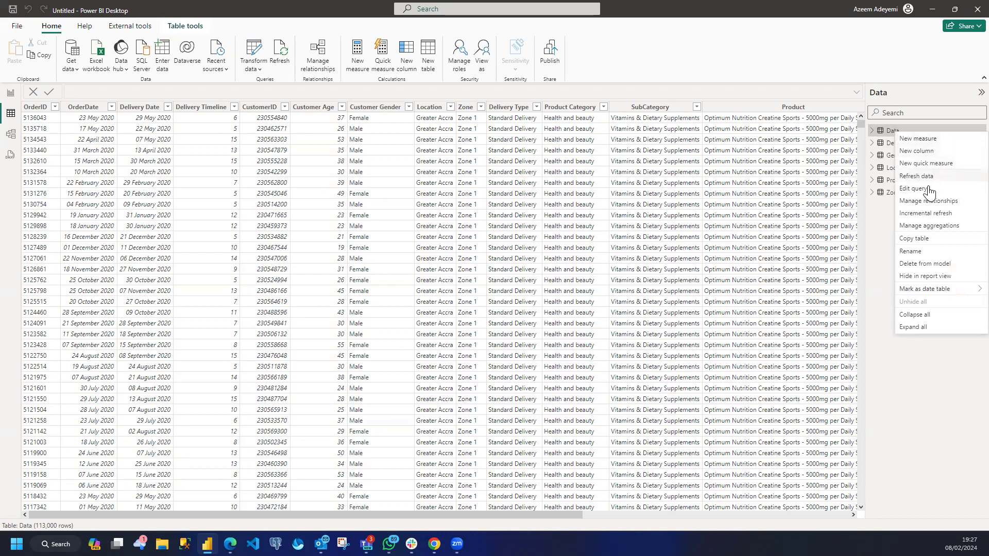
{"action": "left_click", "coordinate": [429, 54]}
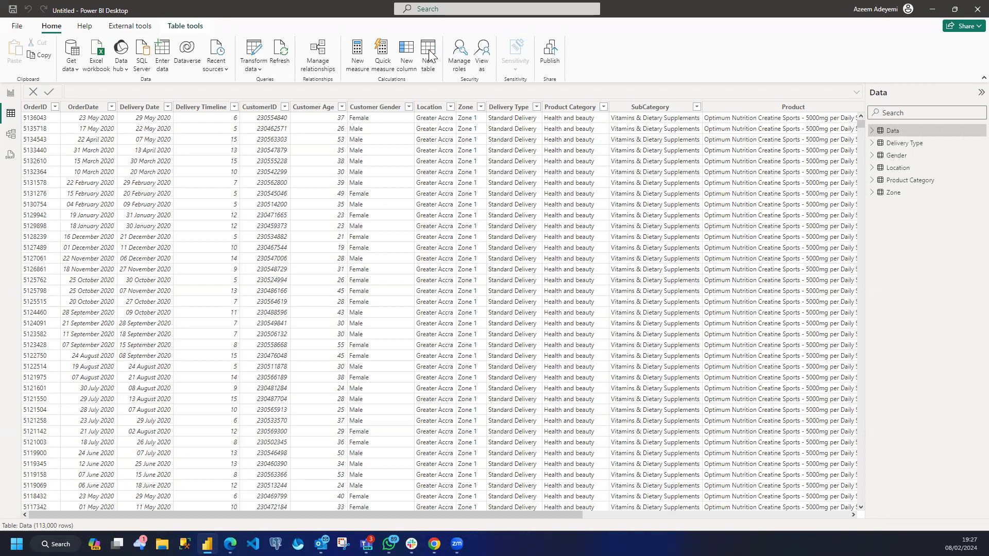
{"action": "left_click", "coordinate": [429, 54]}
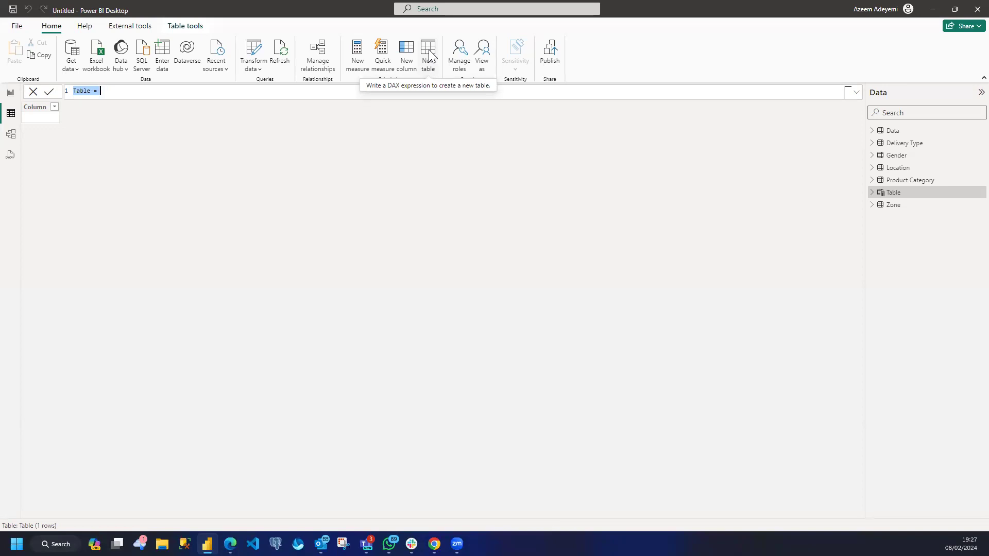
{"action": "type", "text": "Calender = "}
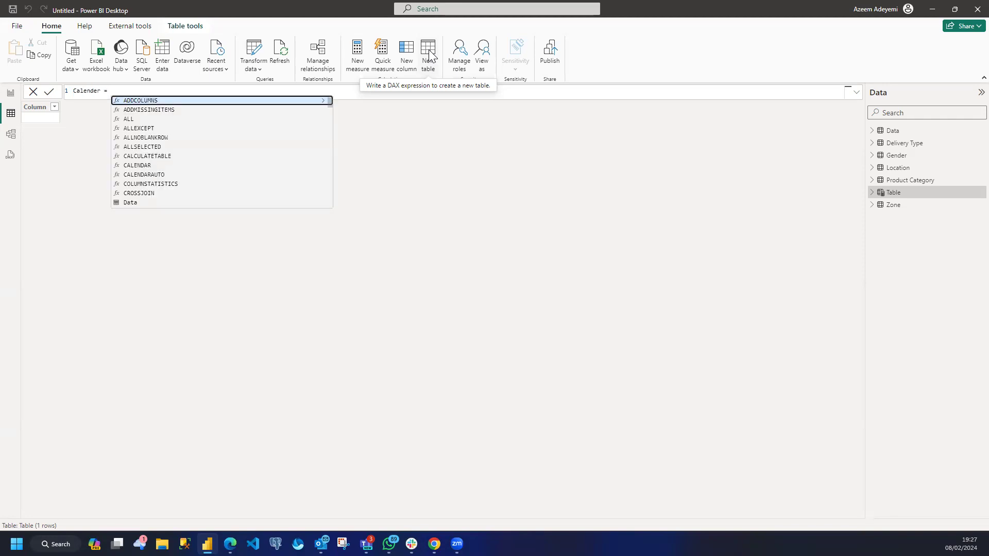
{"action": "type", "text": "Calend"}
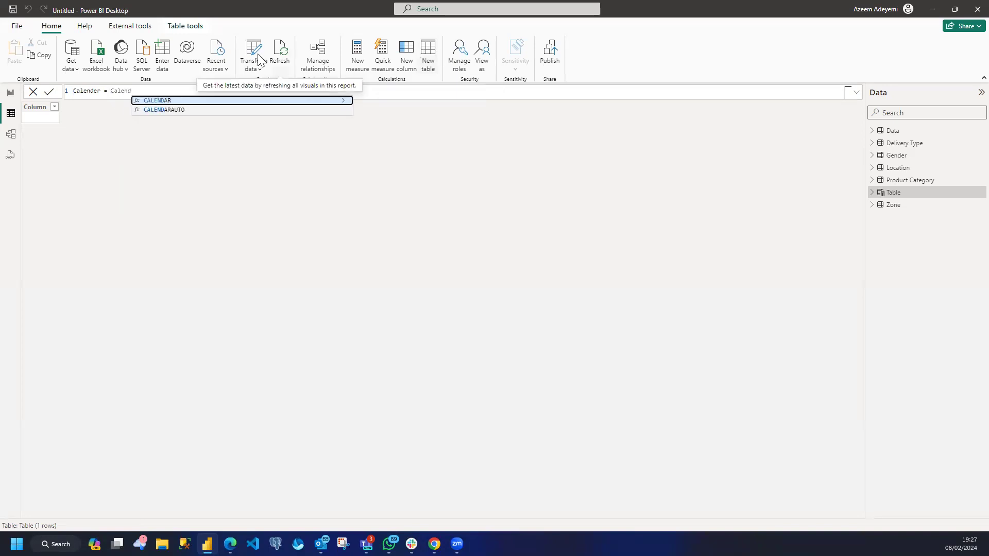
{"action": "left_click", "coordinate": [192, 110]}
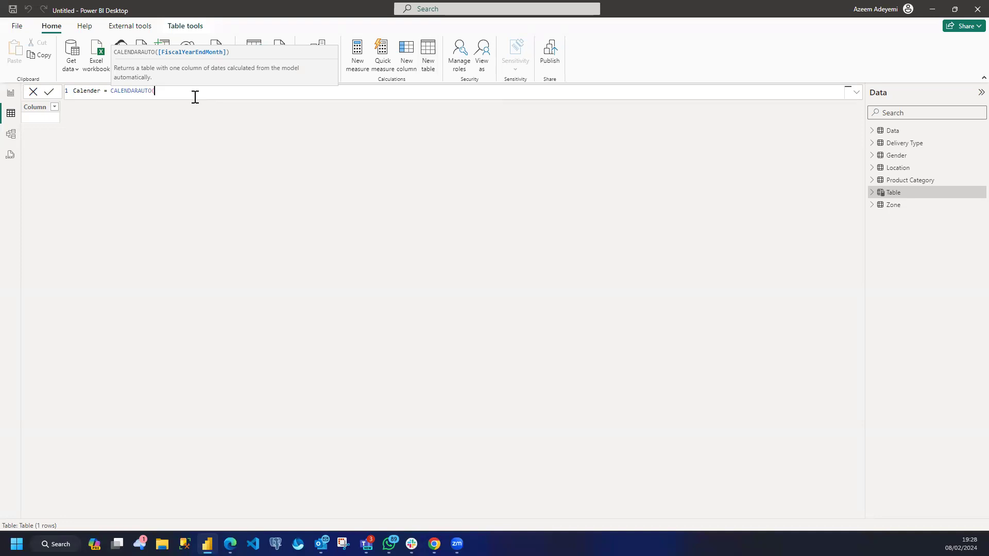
{"action": "type", "text": ")"}
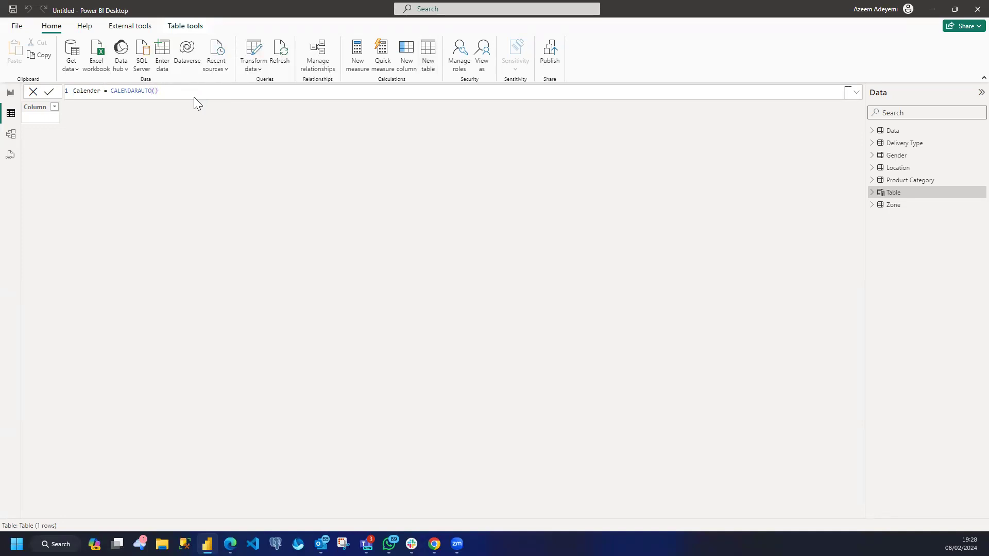
{"action": "key", "text": "Return"}
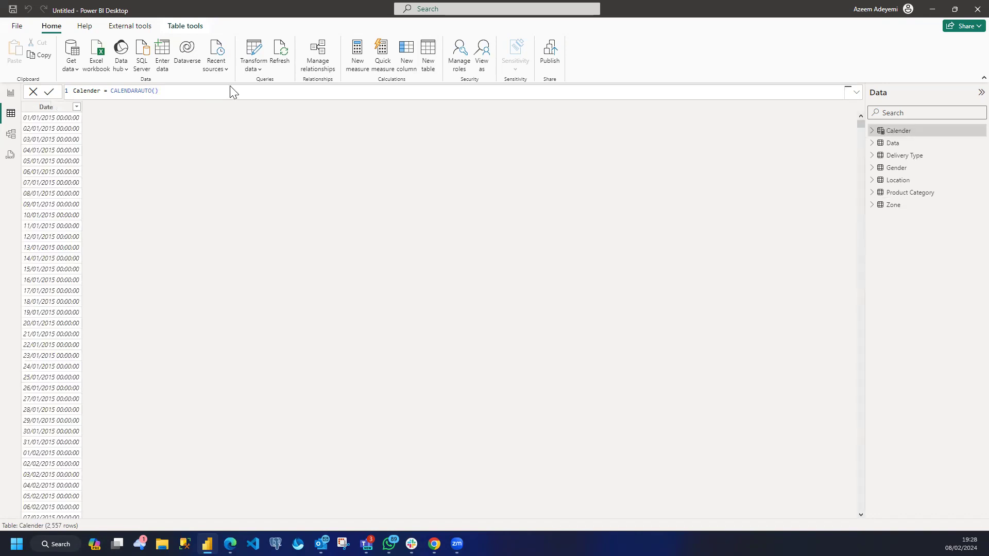
Set the data type of the Calender table's Date column to Date and check its list of dates
{"action": "scroll", "coordinate": [93, 160], "scroll_direction": "down", "scroll_amount": 6}
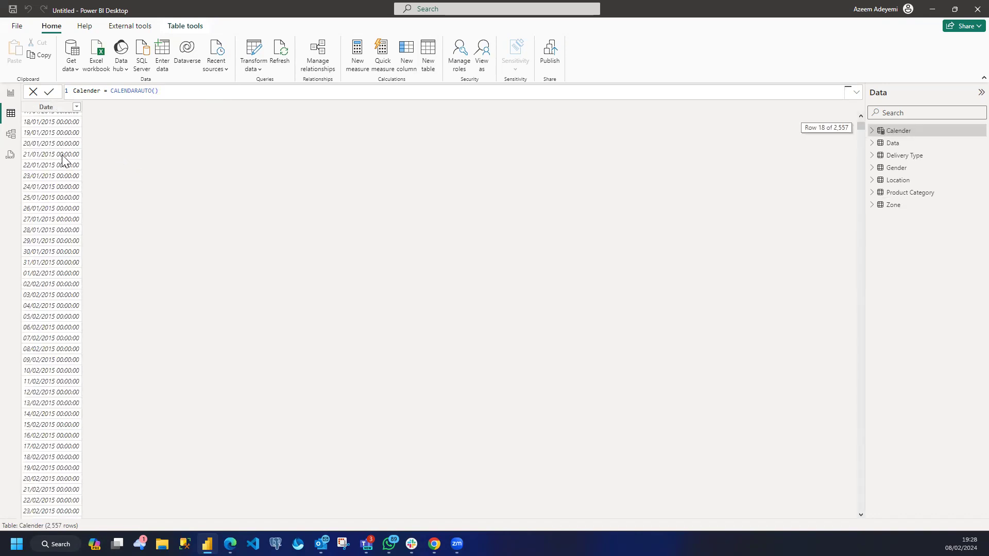
{"action": "left_click", "coordinate": [76, 107]}
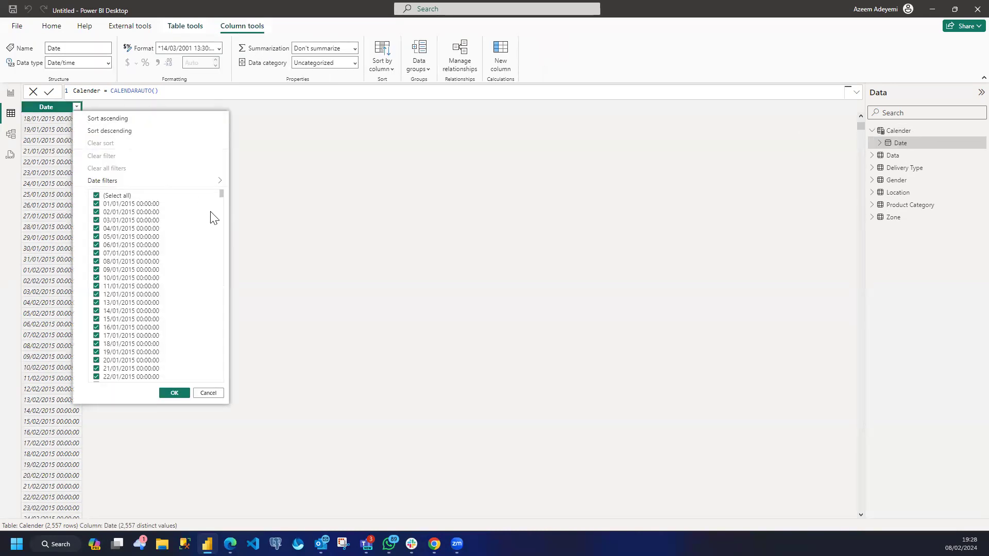
{"action": "left_click", "coordinate": [108, 63]}
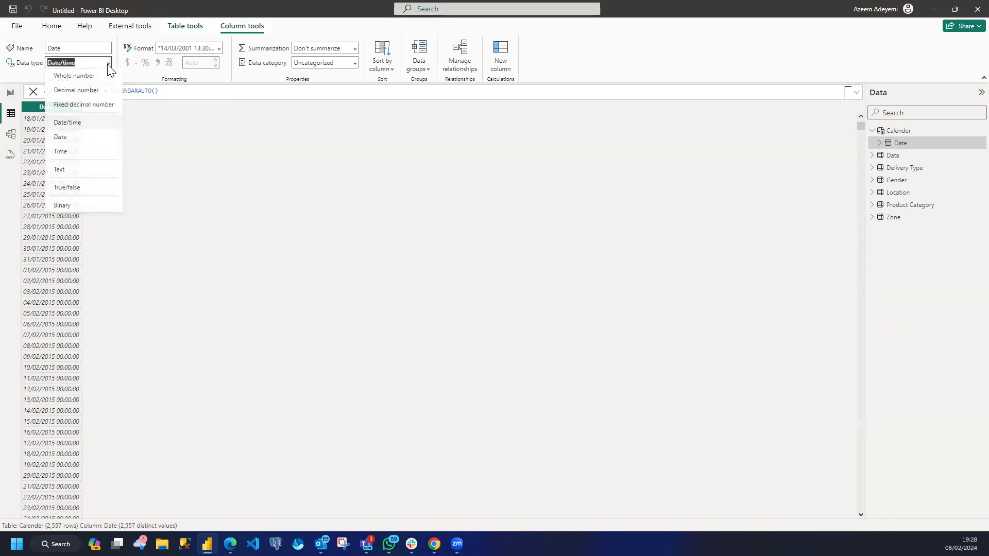
{"action": "left_click", "coordinate": [74, 137]}
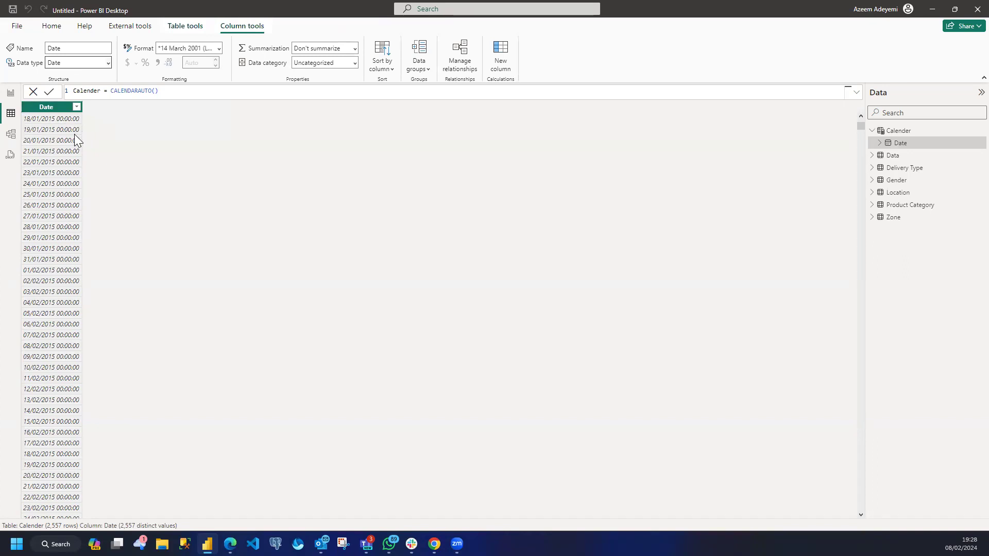
{"action": "left_click", "coordinate": [67, 107]}
{"action": "scroll", "coordinate": [213, 194], "scroll_direction": "down", "scroll_amount": 3}
{"action": "left_click_drag", "start_coordinate": [212, 196], "coordinate": [216, 380]}
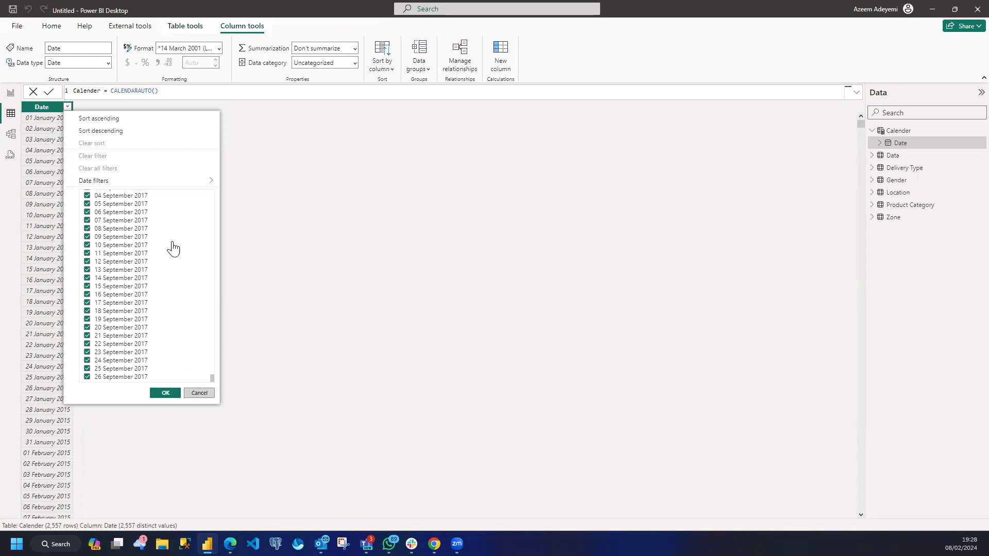
{"action": "key", "text": "Escape"}
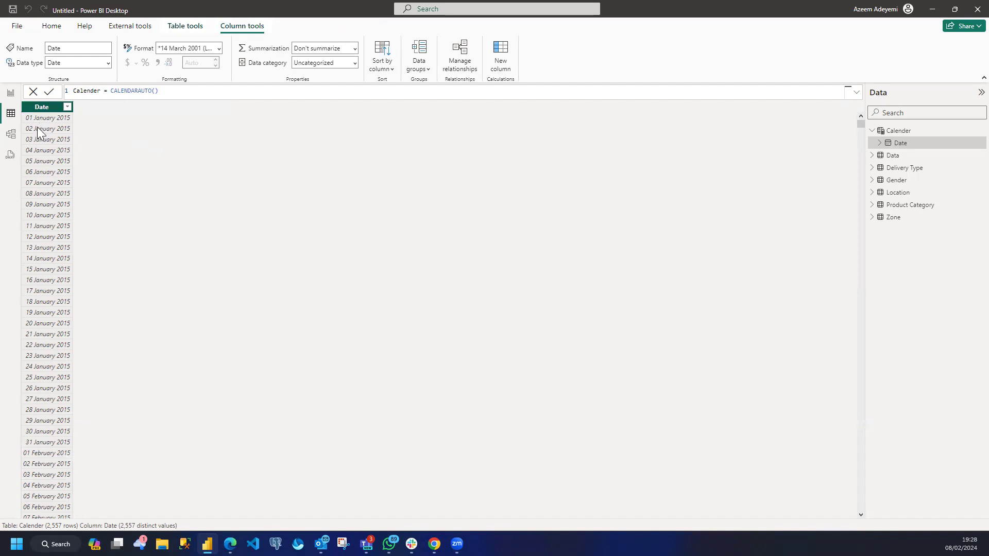
Replace CALENDARAUTO() with the CALENDAR function in the Calender table's formula
{"action": "left_click", "coordinate": [162, 91]}
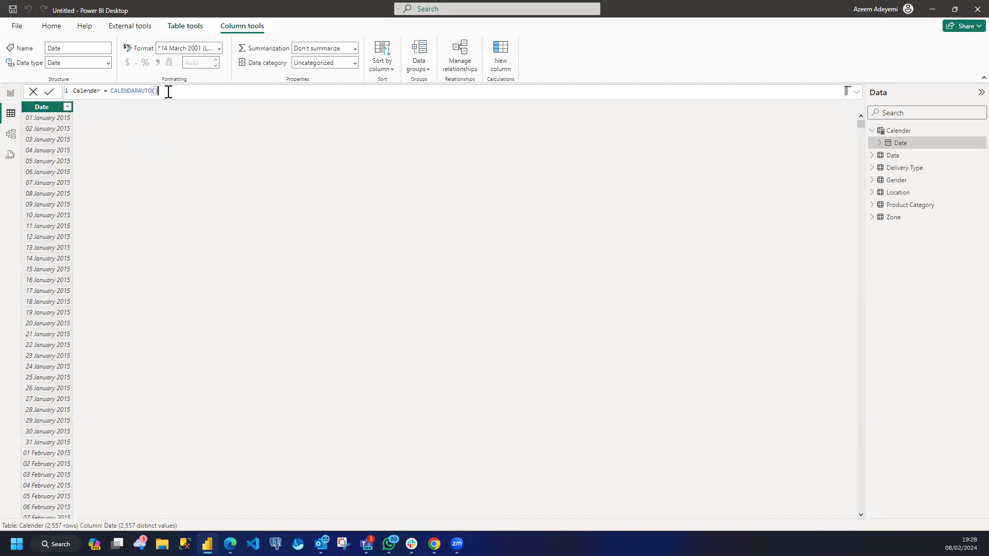
{"action": "key", "text": "BackSpace"}
{"action": "key", "text": "BackSpace"}
{"action": "key", "text": "BackSpace"}
{"action": "key", "text": "BackSpace"}
{"action": "key", "text": "BackSpace"}
{"action": "key", "text": "BackSpace"}
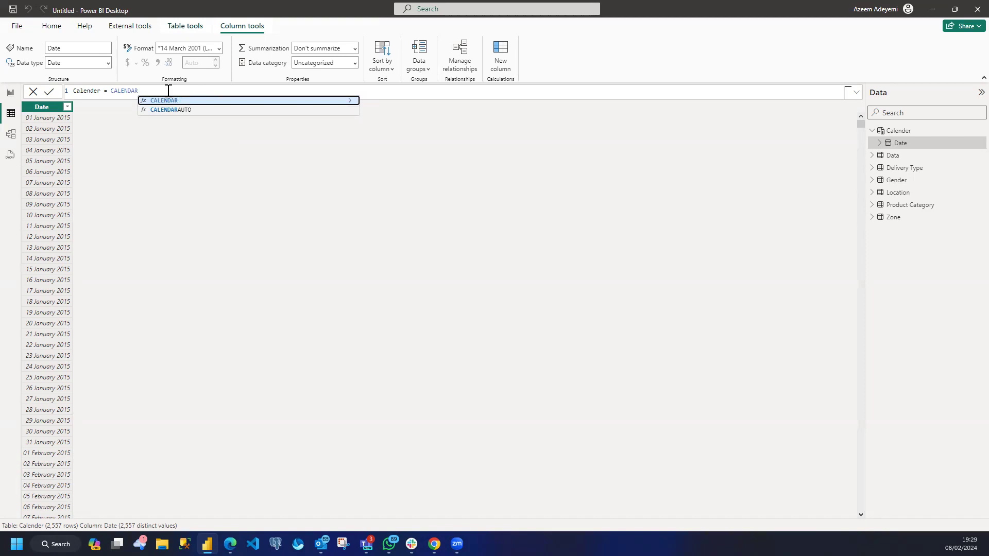
{"action": "left_click", "coordinate": [197, 105]}
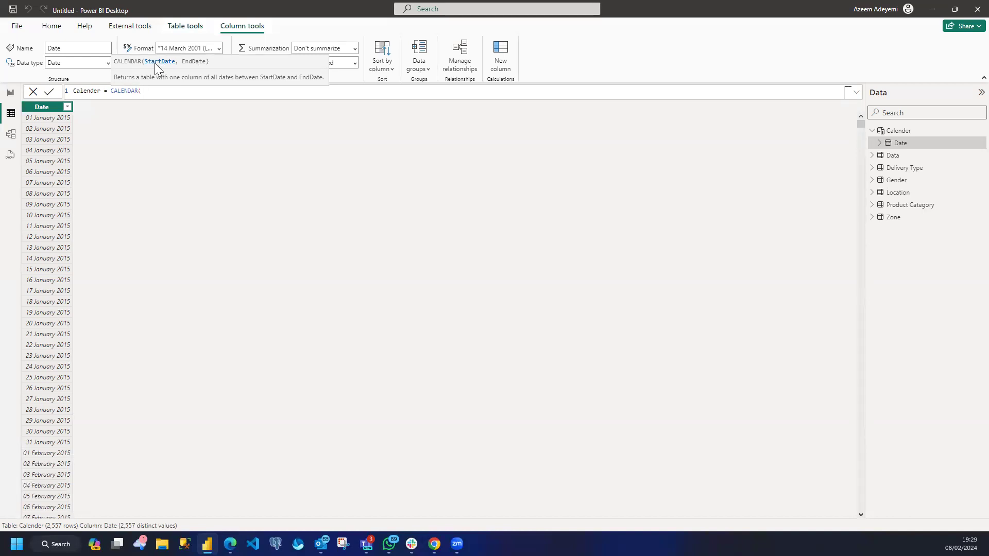
{"action": "type", "text": "star"}
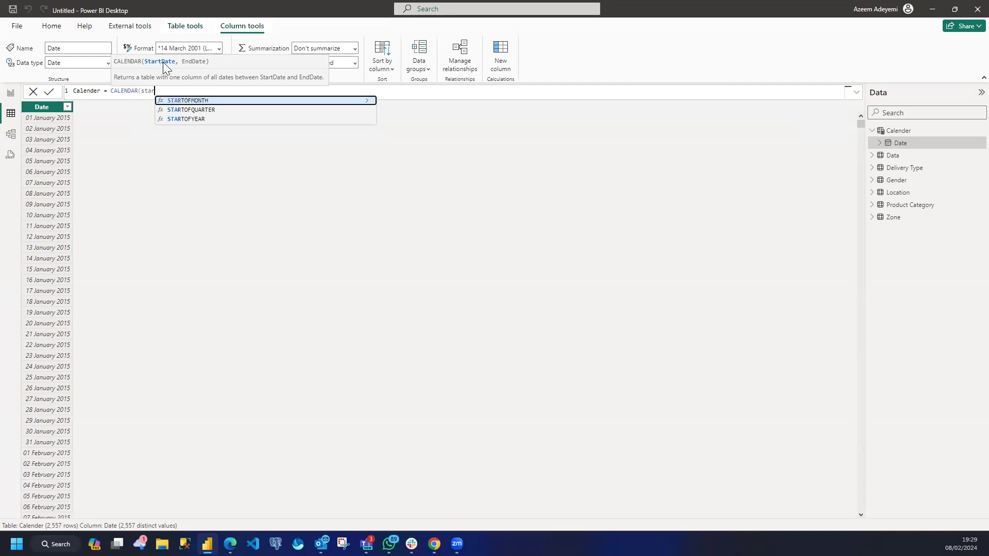
{"action": "key", "text": "BackSpace"}
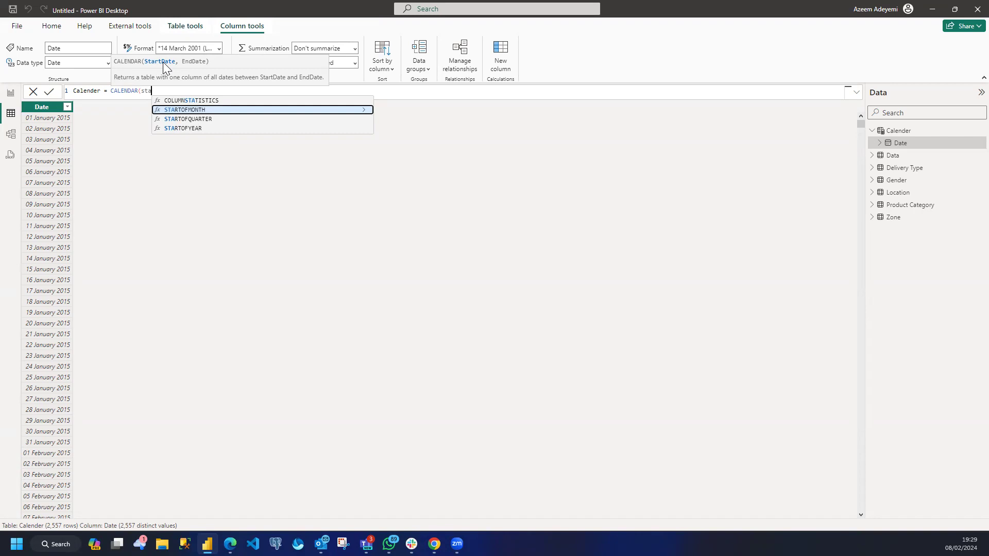
{"action": "key", "text": "BackSpace"}
{"action": "key", "text": "BackSpace"}
{"action": "key", "text": "BackSpace"}
Try to define the Calender table as CALENDAR(FIRSTDATE(Data), LASTDATE(Data))
{"action": "type", "text": "fir"}
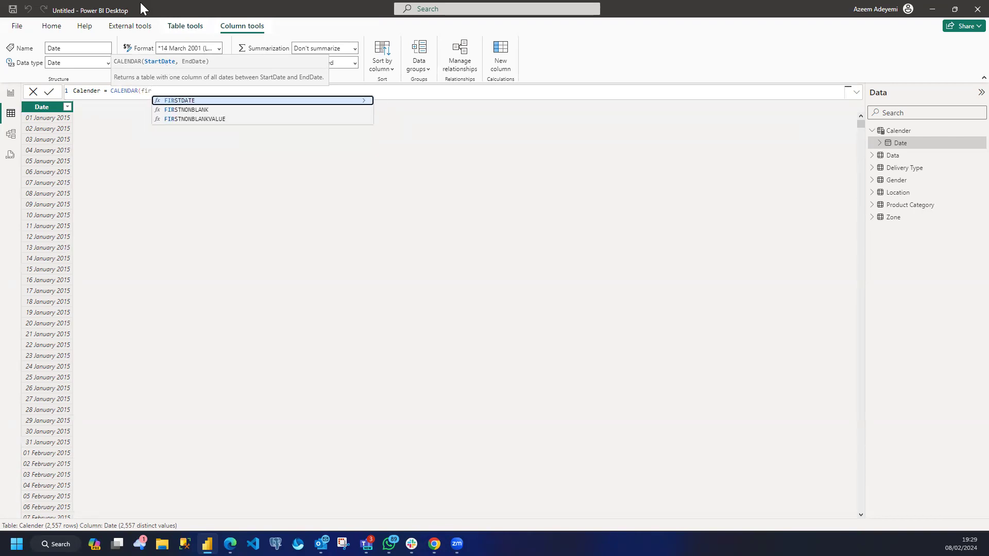
{"action": "left_click", "coordinate": [194, 101]}
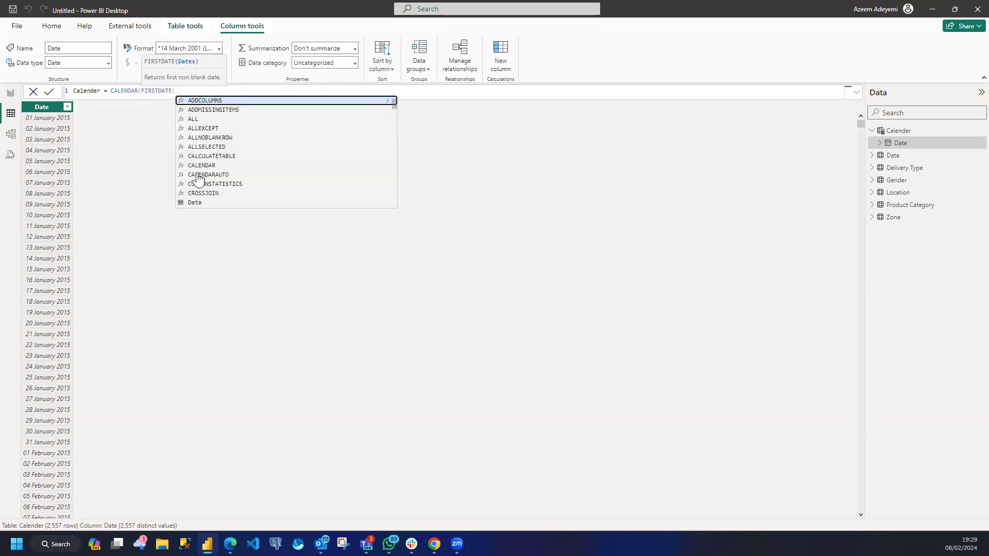
{"action": "left_click", "coordinate": [195, 203]}
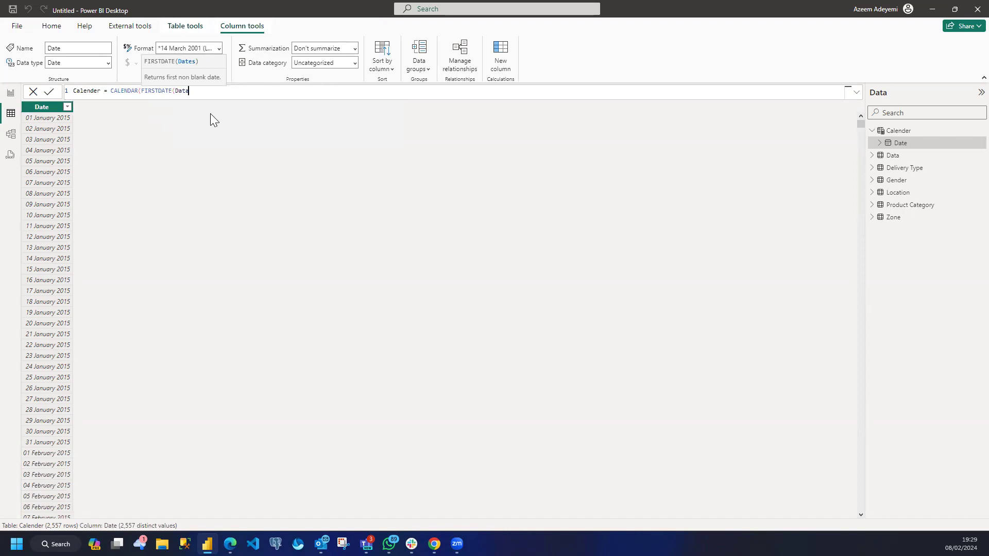
{"action": "type", "text": "),"}
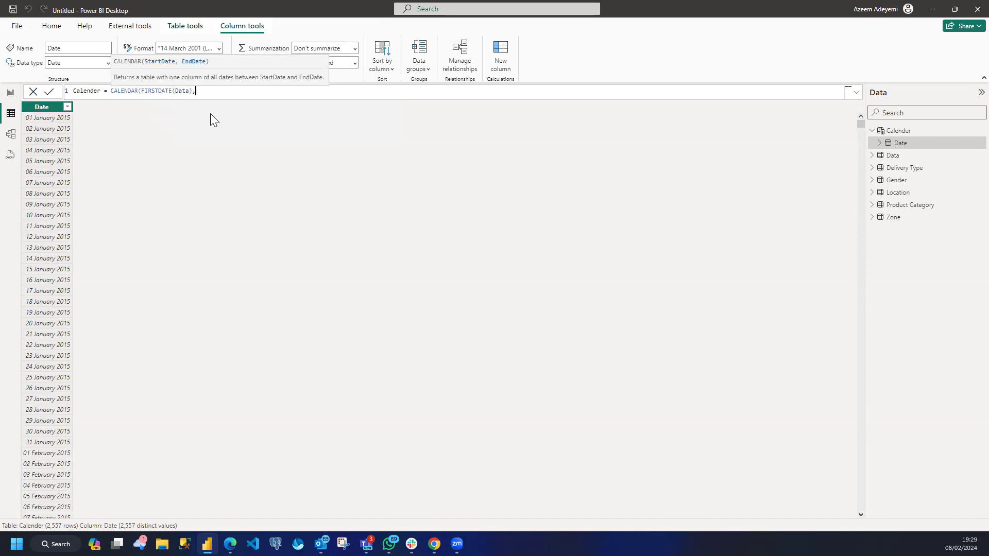
{"action": "type", "text": " end"}
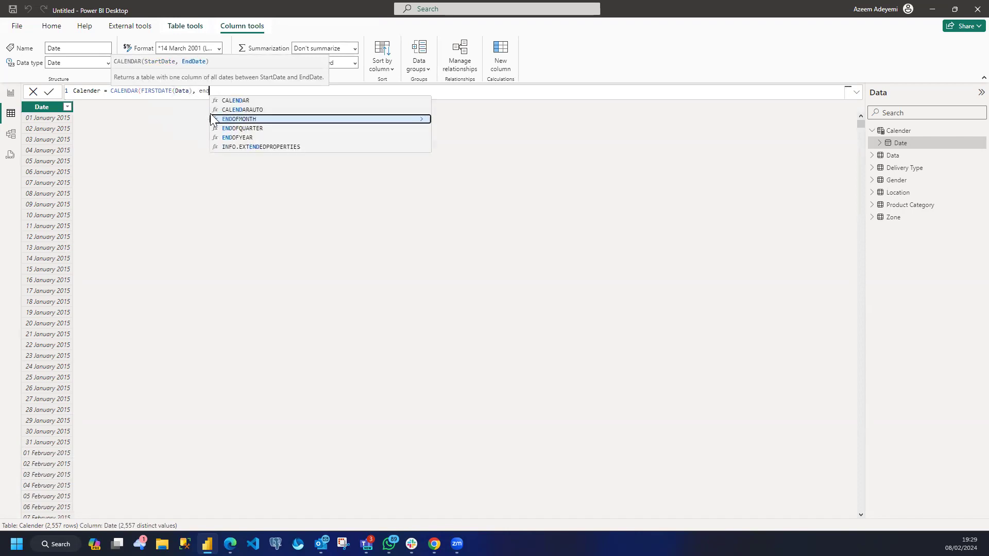
{"action": "key", "text": "BackSpace"}
{"action": "key", "text": "BackSpace"}
{"action": "key", "text": "BackSpace"}
{"action": "type", "text": "las"}
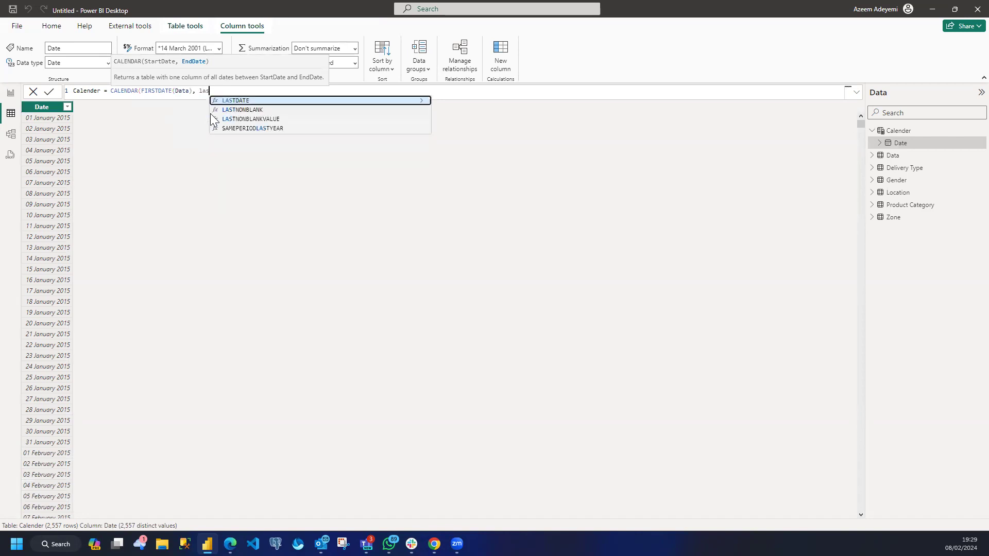
{"action": "left_click", "coordinate": [237, 101]}
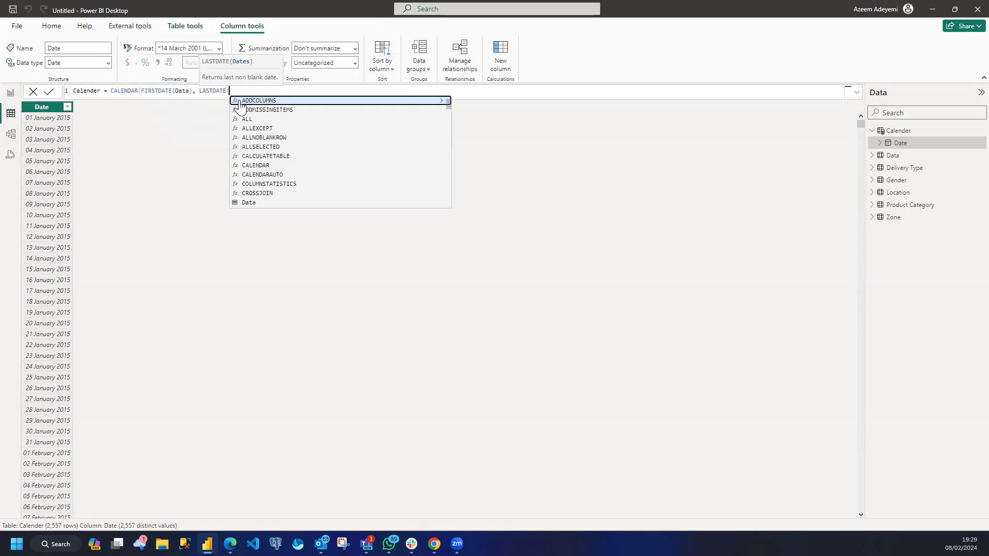
{"action": "left_click", "coordinate": [254, 203]}
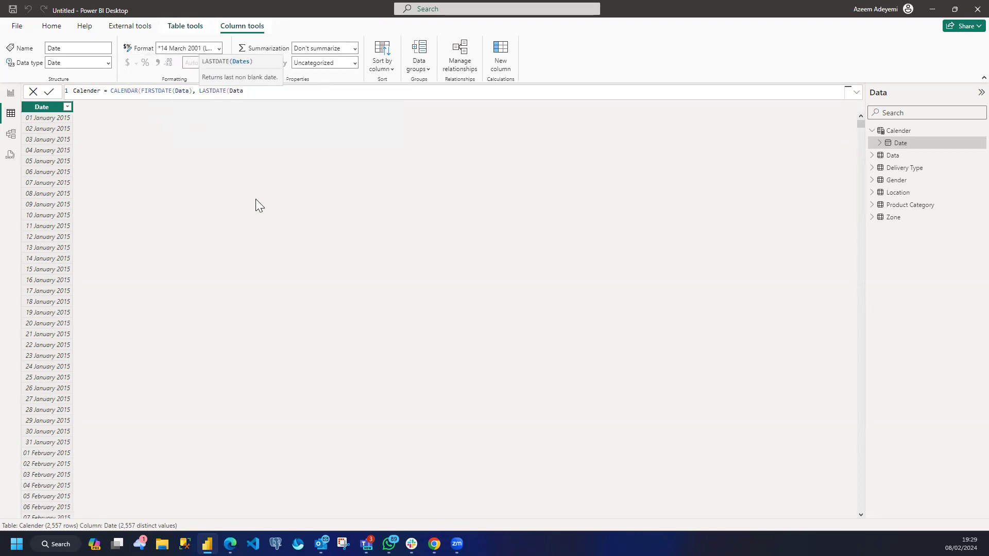
{"action": "type", "text": ")"}
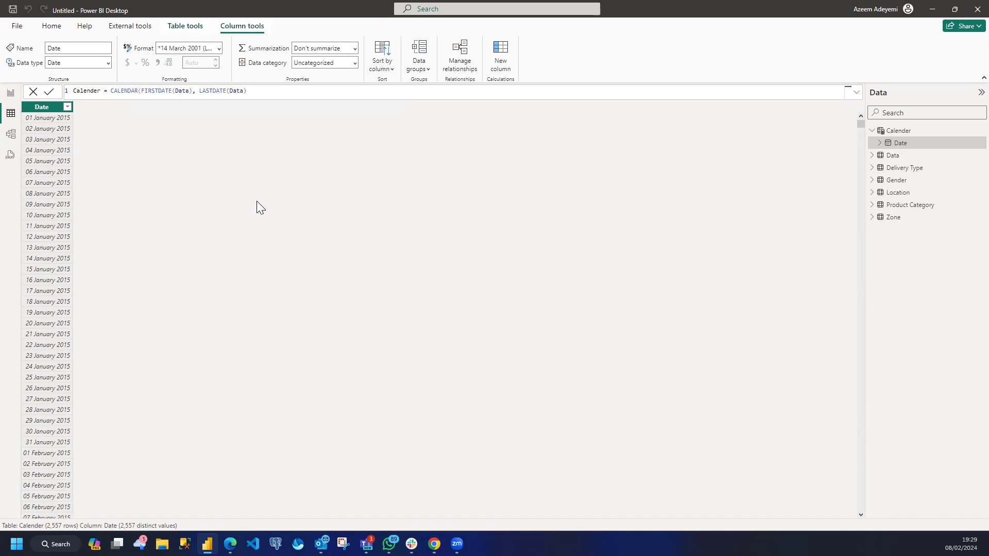
{"action": "type", "text": ")"}
{"action": "key", "text": "Return"}
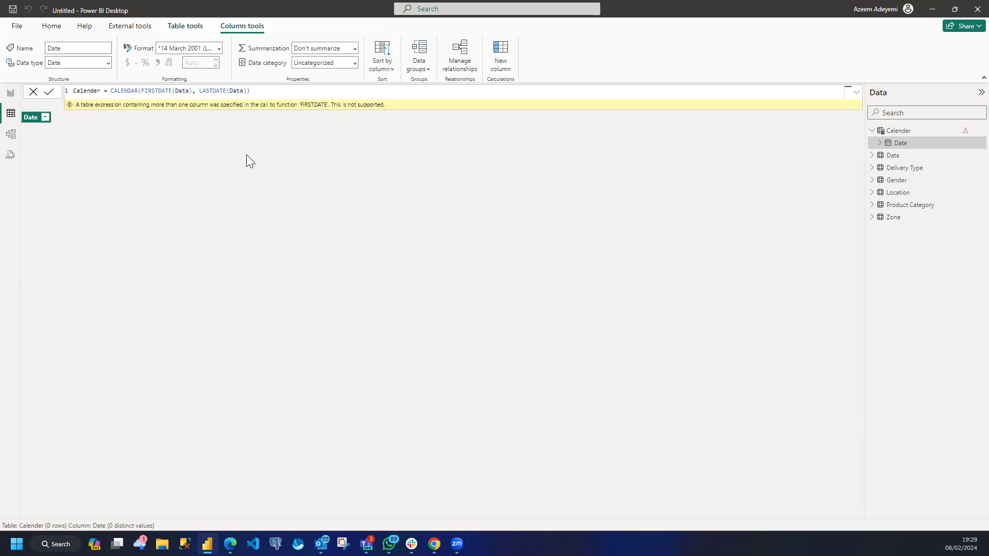
Replace the Calender table's CALENDAR expression with CALENDARAUTO()
{"action": "left_click", "coordinate": [260, 92]}
{"action": "key", "text": "BackSpace"}
{"action": "key", "text": "BackSpace"}
{"action": "key", "text": "BackSpace"}
{"action": "key", "text": "BackSpace"}
{"action": "key", "text": "BackSpace"}
{"action": "key", "text": "BackSpace"}
{"action": "key", "text": "BackSpace"}
{"action": "key", "text": "BackSpace"}
{"action": "key", "text": "BackSpace"}
{"action": "key", "text": "BackSpace"}
{"action": "key", "text": "BackSpace"}
{"action": "key", "text": "BackSpace"}
{"action": "key", "text": "BackSpace"}
{"action": "key", "text": "BackSpace"}
{"action": "key", "text": "BackSpace"}
{"action": "key", "text": "BackSpace"}
{"action": "key", "text": "BackSpace"}
{"action": "key", "text": "BackSpace"}
{"action": "key", "text": "BackSpace"}
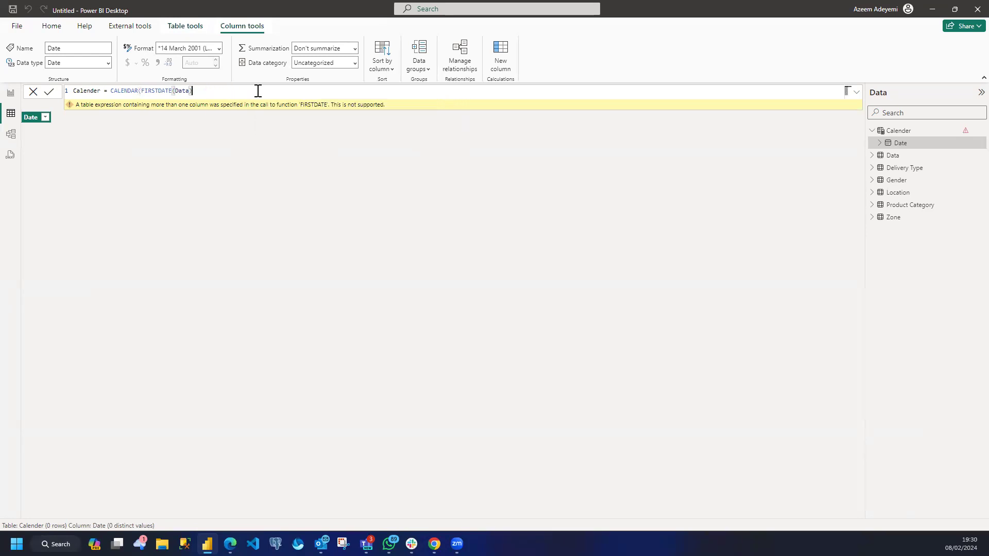
{"action": "key", "text": "BackSpace"}
{"action": "key", "text": "BackSpace"}
{"action": "key", "text": "BackSpace"}
{"action": "key", "text": "BackSpace"}
{"action": "key", "text": "BackSpace"}
{"action": "key", "text": "BackSpace"}
{"action": "key", "text": "BackSpace"}
{"action": "key", "text": "BackSpace"}
{"action": "key", "text": "BackSpace"}
{"action": "key", "text": "BackSpace"}
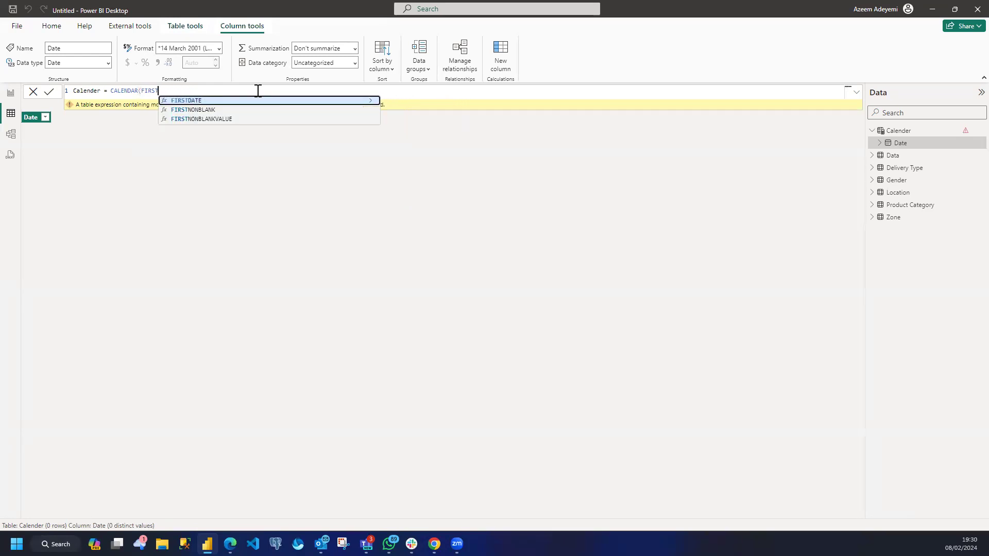
{"action": "key", "text": "BackSpace"}
{"action": "key", "text": "BackSpace"}
{"action": "key", "text": "BackSpace"}
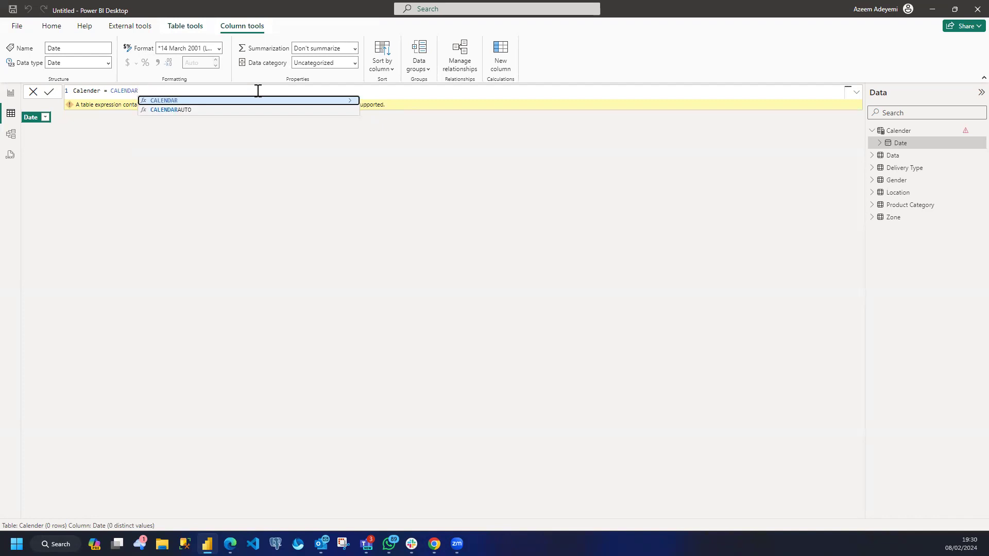
{"action": "left_click", "coordinate": [194, 111]}
{"action": "type", "text": ")"}
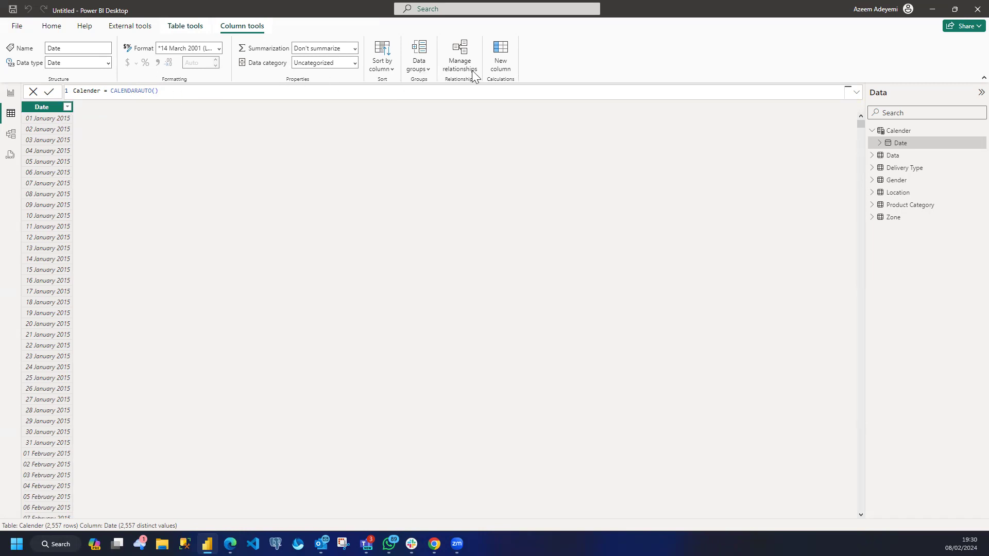
Add a calculated column to the Calender table with the formula Month = MONTH(Calender[Date])
{"action": "left_click", "coordinate": [501, 55]}
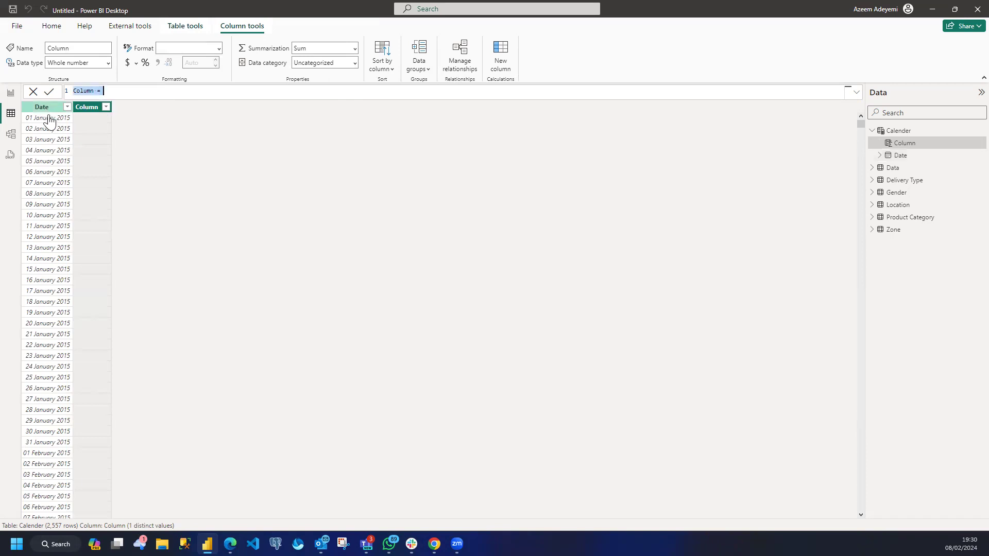
{"action": "type", "text": "Mo"}
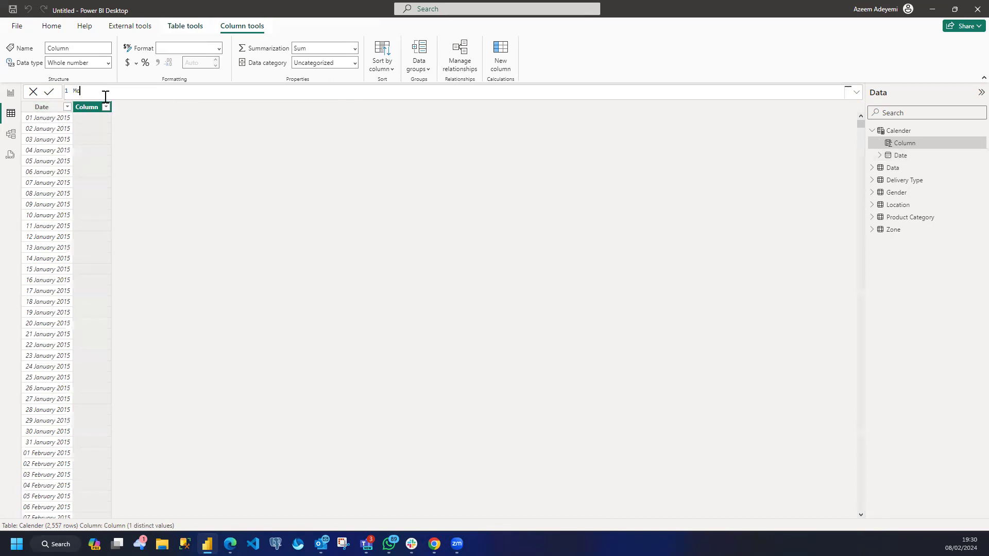
{"action": "type", "text": "nth = month"}
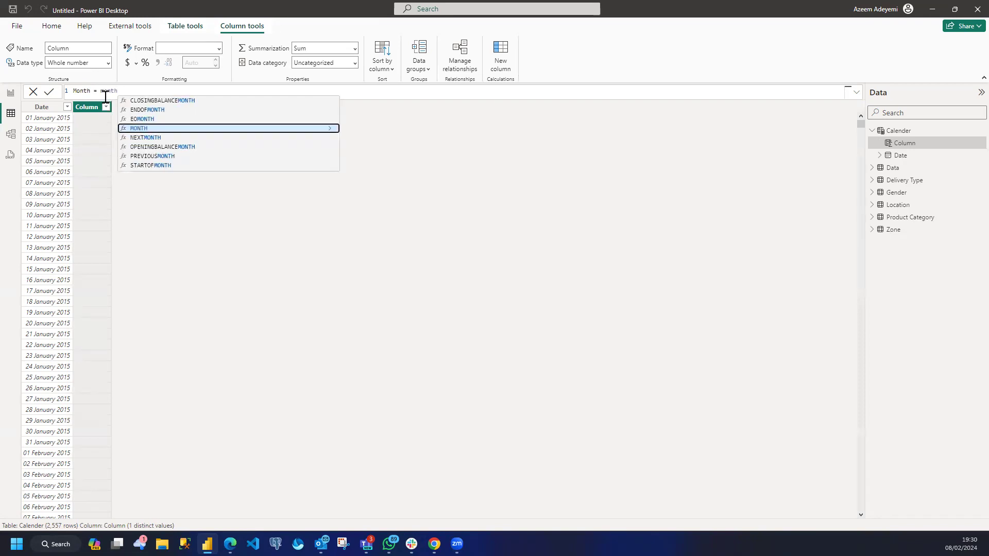
{"action": "left_click", "coordinate": [140, 125]}
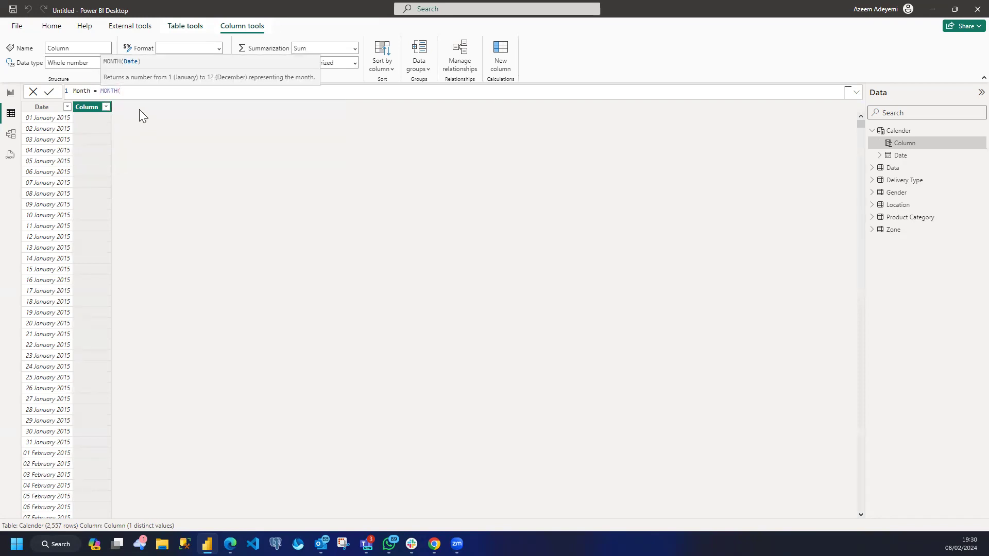
{"action": "type", "text": "date"}
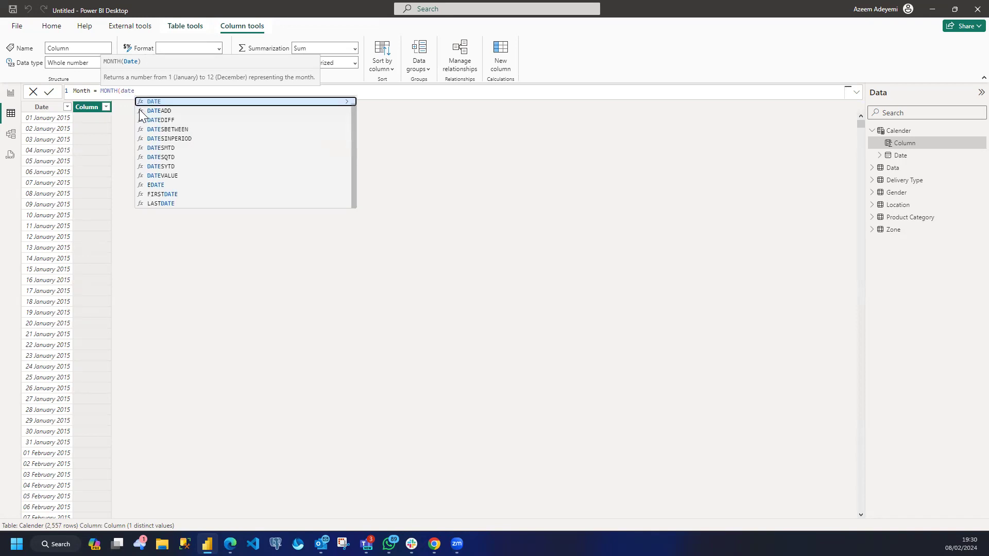
{"action": "type", "text": ")"}
{"action": "key", "text": "BackSpace"}
{"action": "key", "text": "BackSpace"}
{"action": "key", "text": "BackSpace"}
{"action": "key", "text": "BackSpace"}
{"action": "key", "text": "BackSpace"}
{"action": "type", "text": "c"}
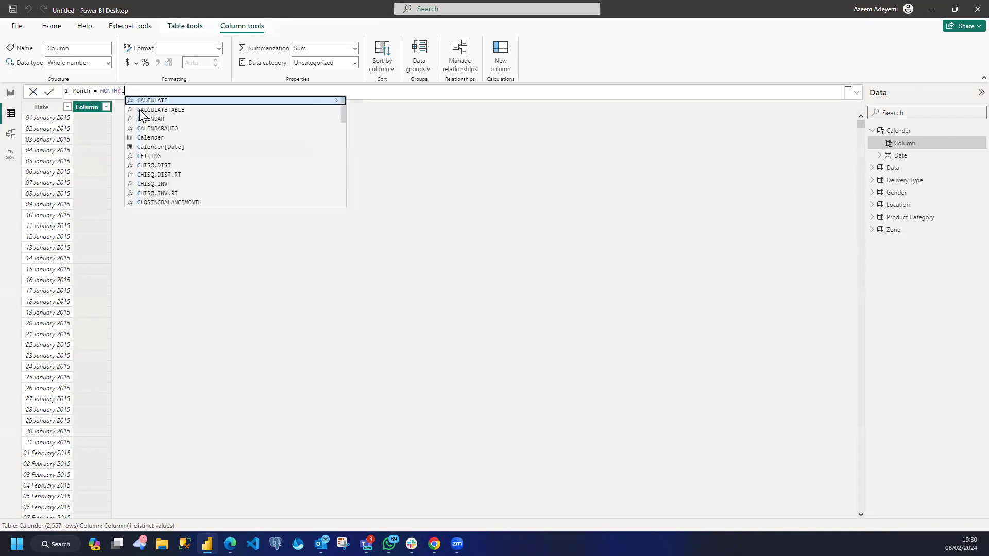
{"action": "type", "text": "a"}
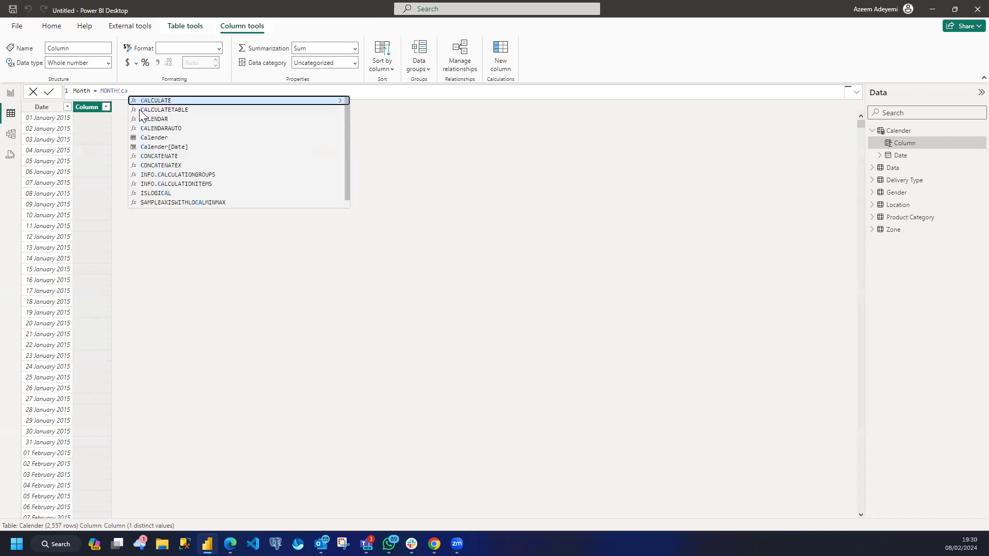
{"action": "left_click", "coordinate": [197, 147]}
{"action": "type", "text": ")"}
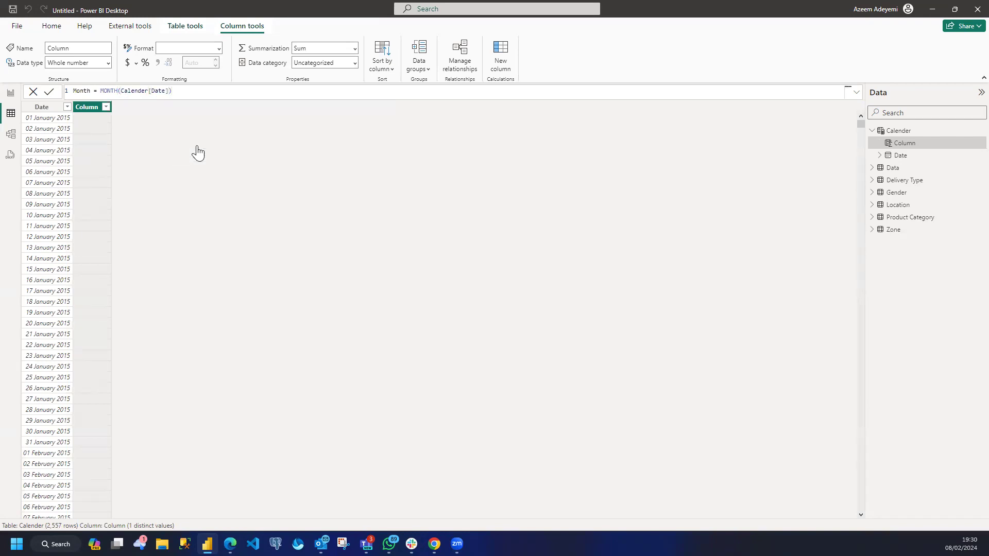
{"action": "key", "text": "Return"}
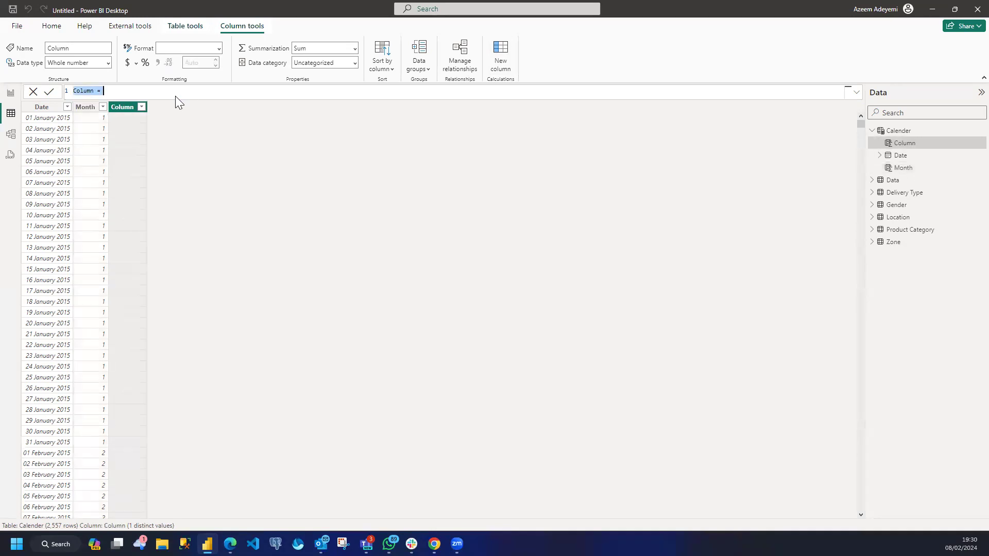
Add a calculated column to the Calender table with the formula Month Name = FORMAT(Calender[Date], "MMM")
{"action": "type", "text": "Month Name = form"}
{"action": "left_click", "coordinate": [173, 99]}
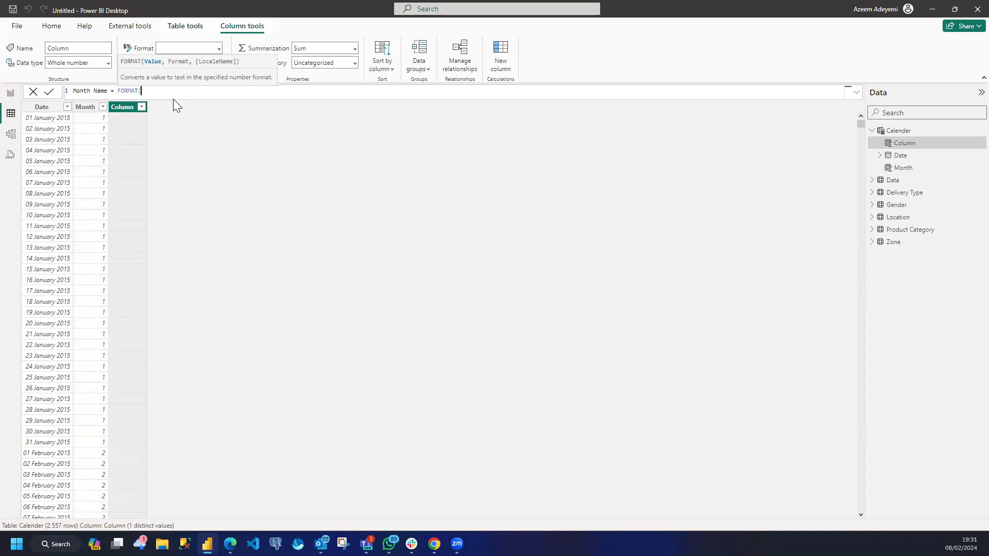
{"action": "type", "text": "cal"}
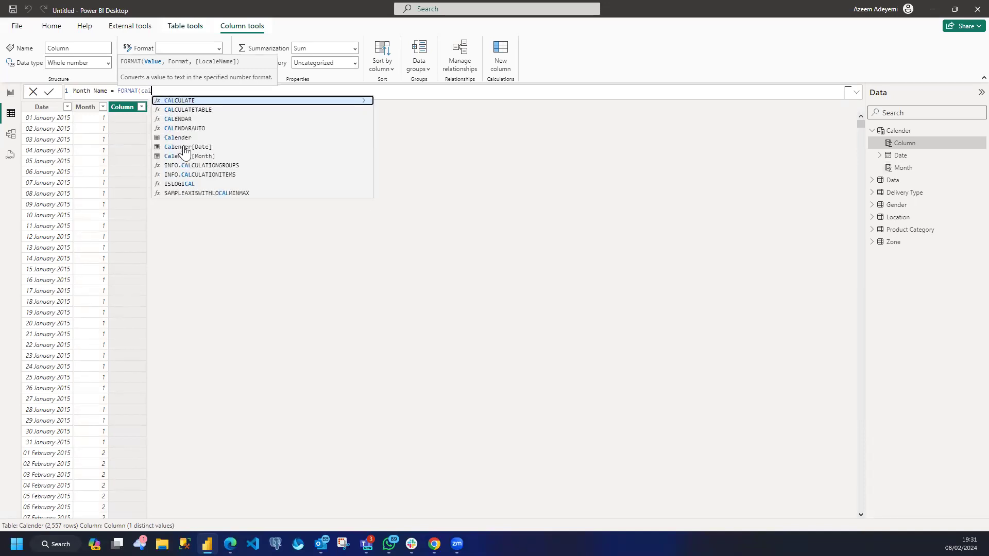
{"action": "left_click", "coordinate": [186, 147]}
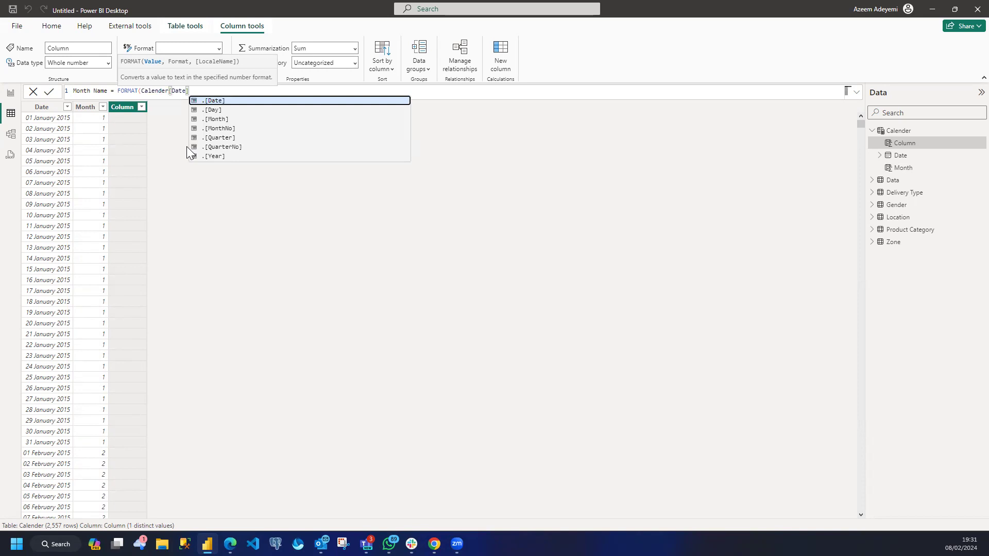
{"action": "type", "text": "),"}
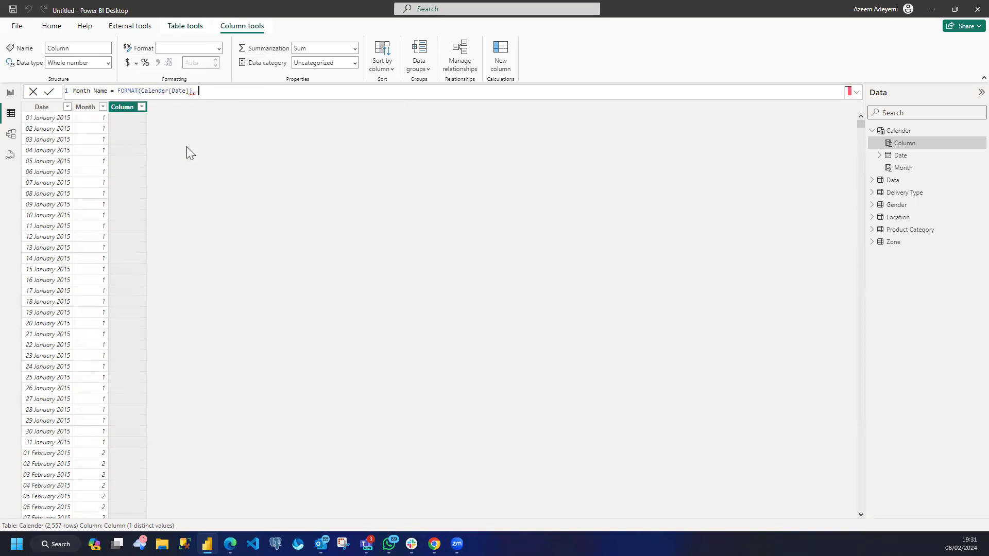
{"action": "key", "text": "BackSpace"}
{"action": "key", "text": "BackSpace"}
{"action": "key", "text": "BackSpace"}
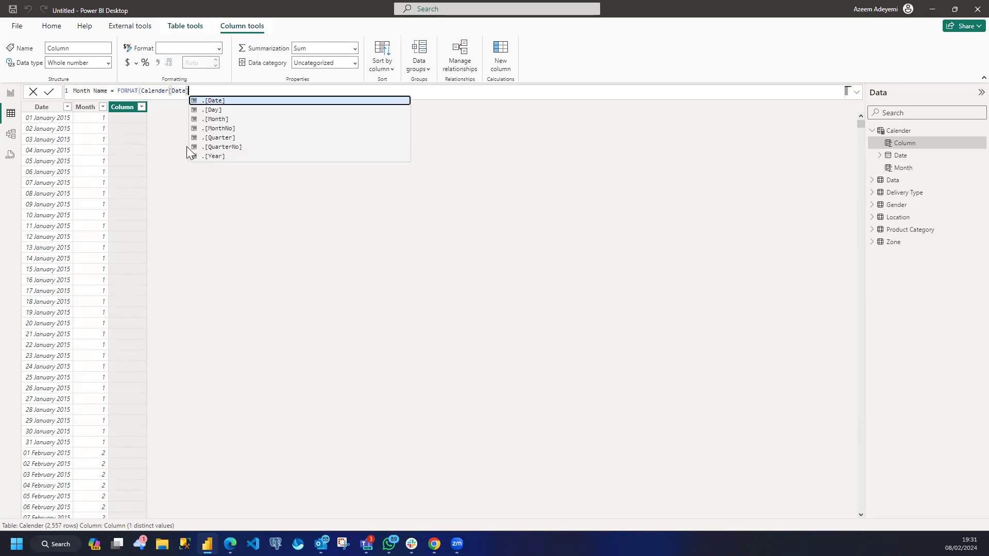
{"action": "type", "text": ", "}
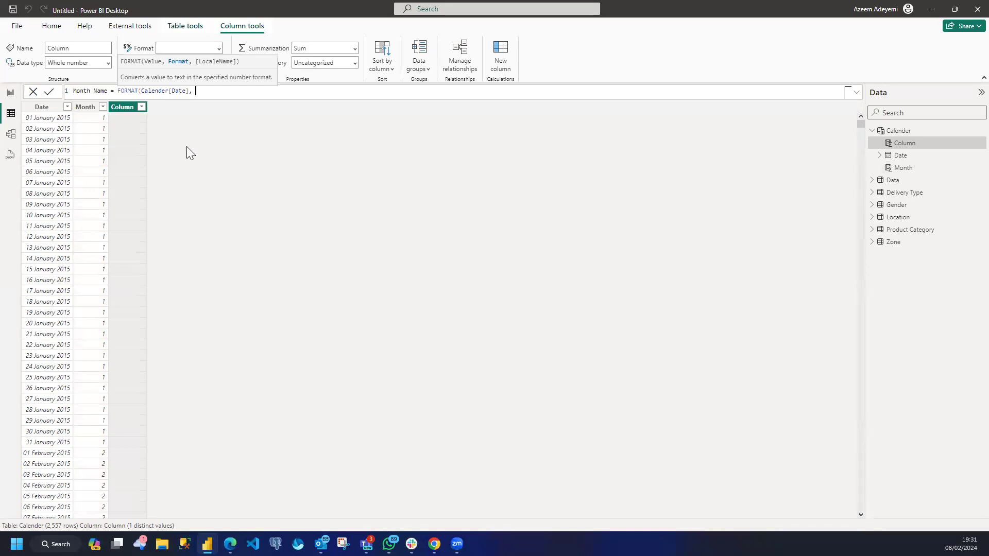
{"action": "type", "text": "\"MMM\")"}
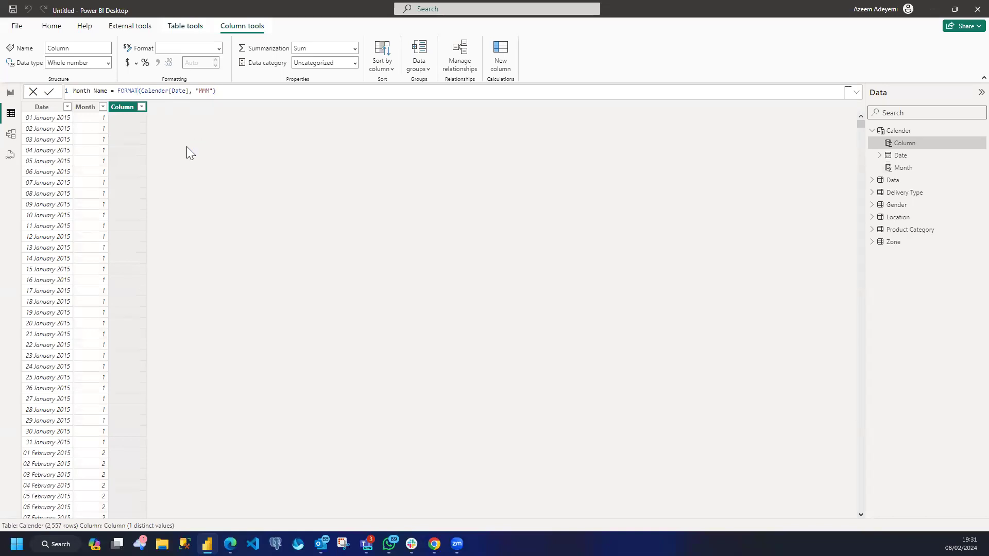
{"action": "key", "text": "Return"}
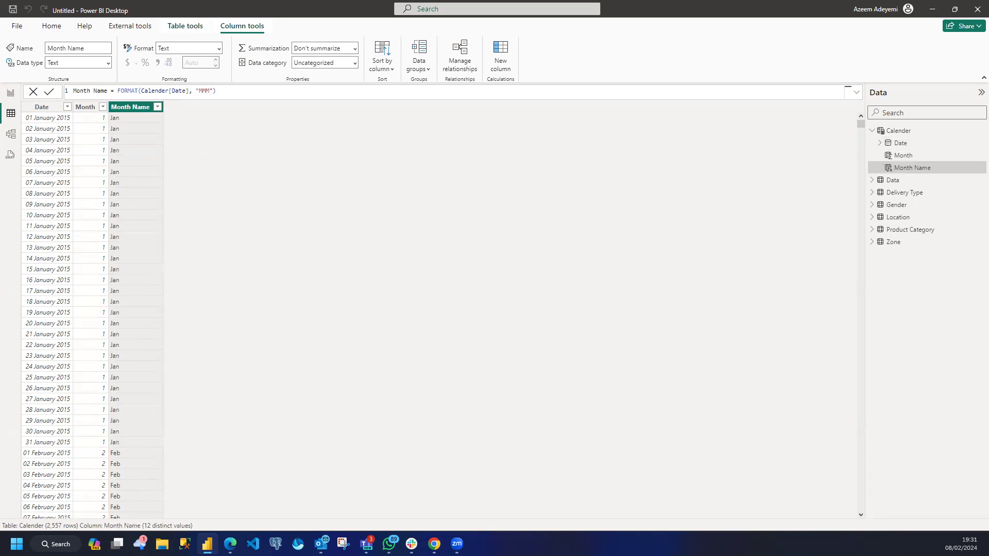
In the model diagram, relate the Calender table's Date to OrderDate in the Data table and move the Location table lower, clear of the relationship line
{"action": "left_click", "coordinate": [11, 133]}
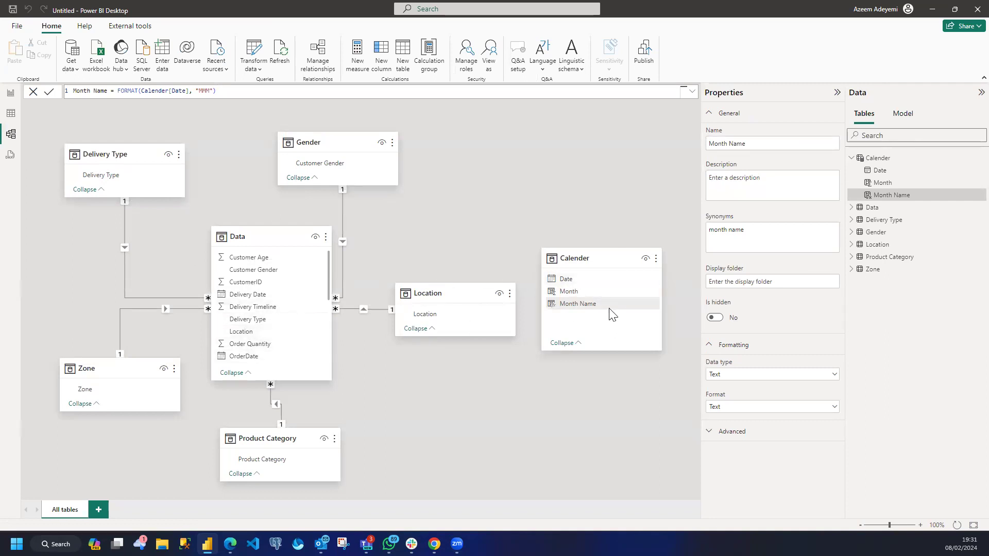
{"action": "left_click_drag", "start_coordinate": [572, 284], "coordinate": [633, 322]}
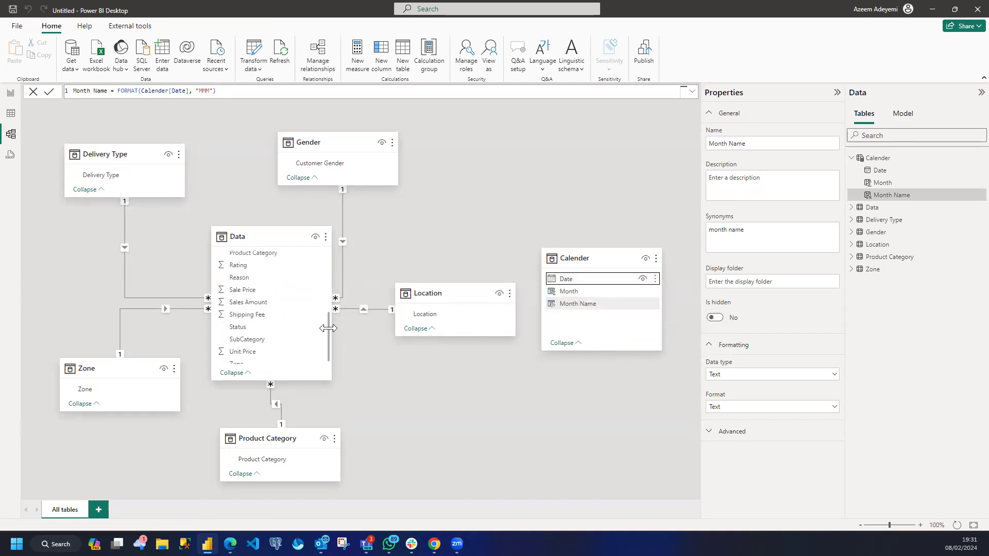
{"action": "left_click_drag", "start_coordinate": [328, 329], "coordinate": [327, 282]}
{"action": "left_click_drag", "start_coordinate": [572, 281], "coordinate": [255, 335]}
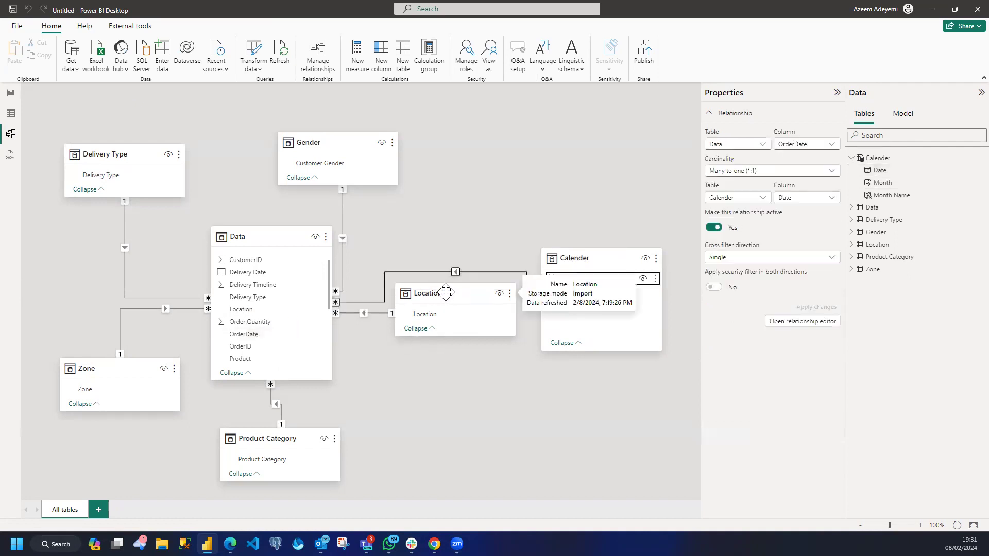
{"action": "left_click_drag", "start_coordinate": [446, 293], "coordinate": [444, 359]}
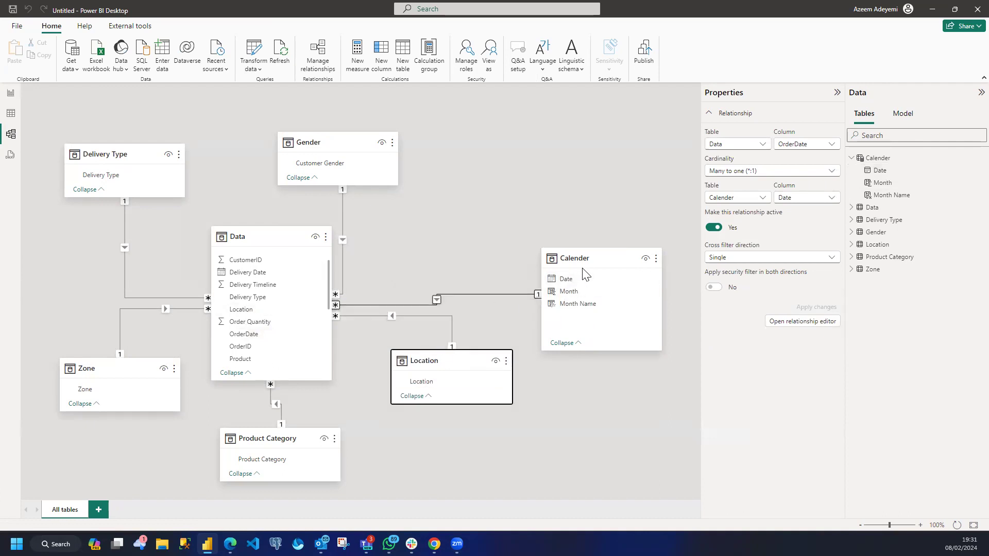
Rearrange the model diagram by moving the Calender table higher and the Location table lower, away from the relationship lines
{"action": "left_click_drag", "start_coordinate": [592, 257], "coordinate": [577, 242]}
{"action": "left_click_drag", "start_coordinate": [572, 217], "coordinate": [571, 213]}
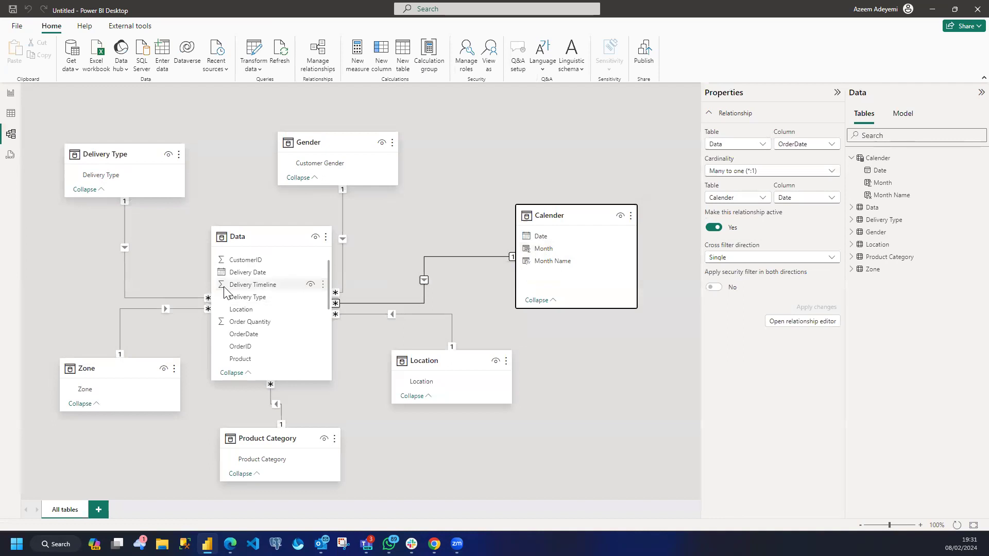
{"action": "left_click_drag", "start_coordinate": [447, 371], "coordinate": [458, 398]}
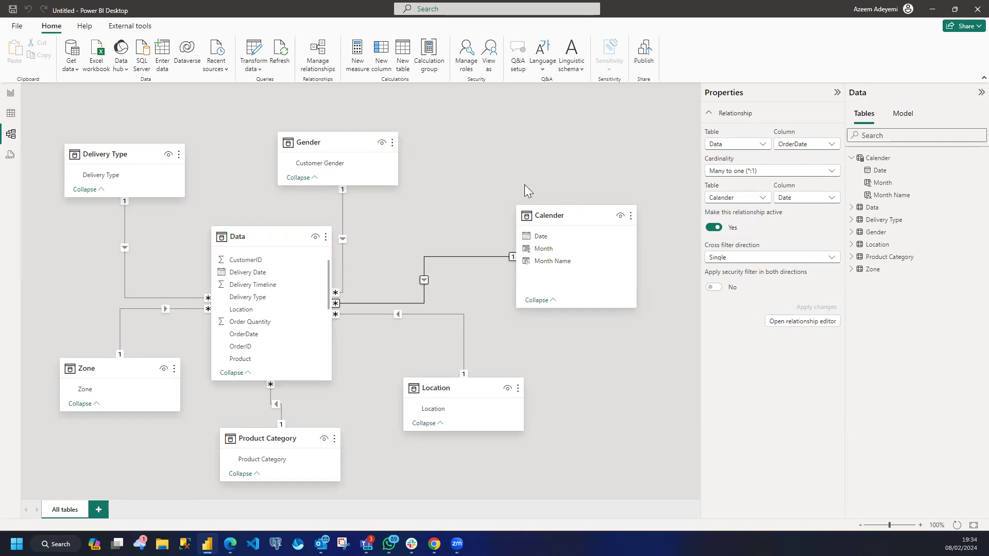
Delete the Calender table from the model in the report view and confirm the deletion
{"action": "left_click", "coordinate": [131, 26]}
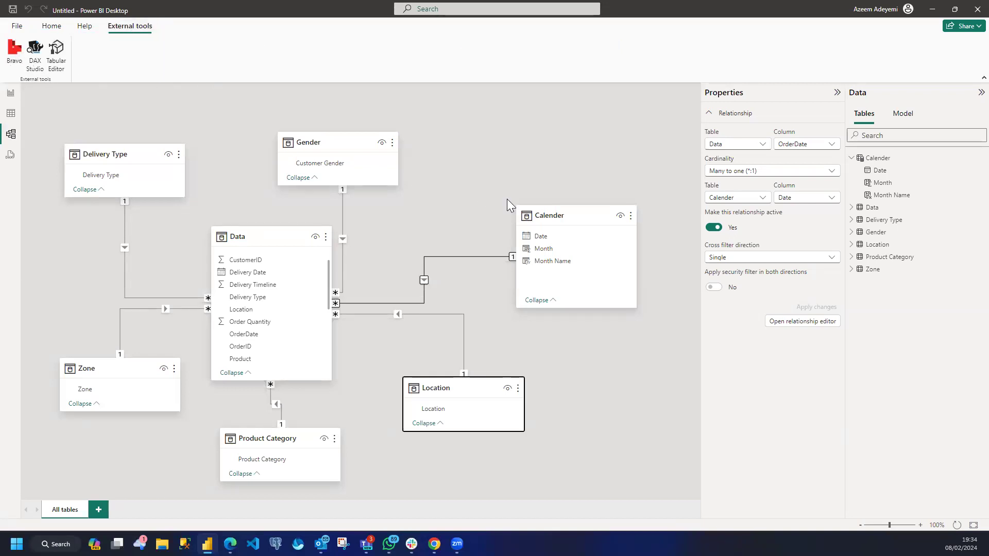
{"action": "left_click", "coordinate": [585, 219]}
{"action": "right_click", "coordinate": [586, 219]}
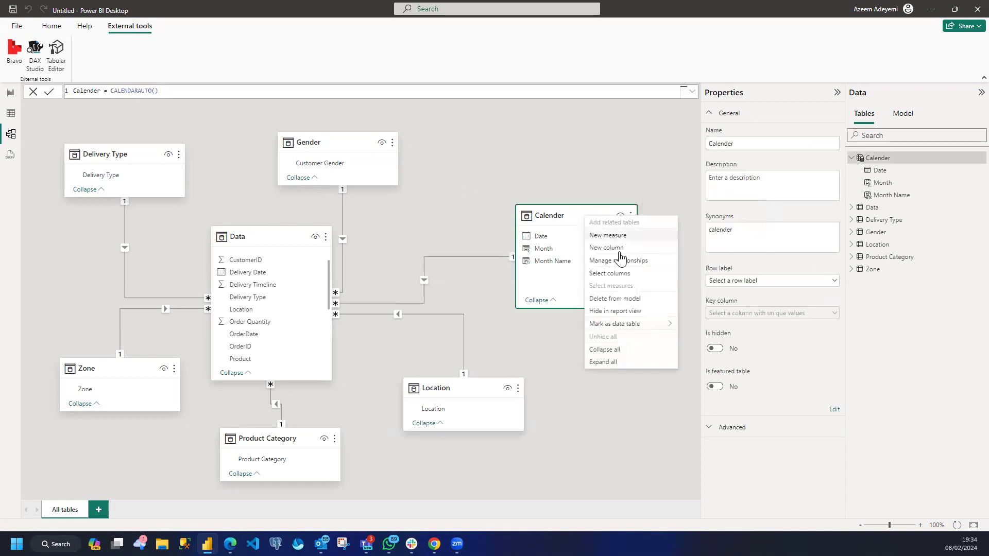
{"action": "left_click", "coordinate": [603, 153]}
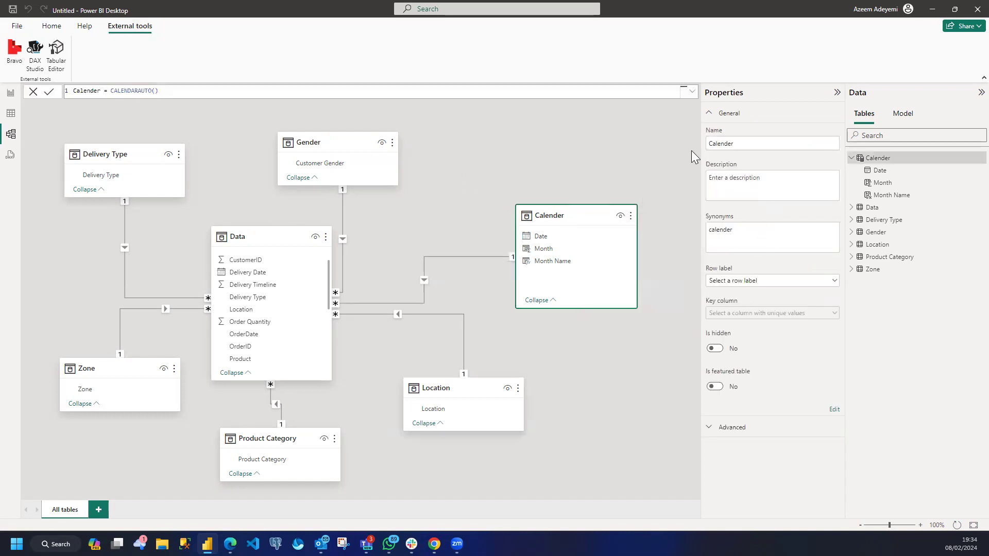
{"action": "left_click", "coordinate": [852, 158]}
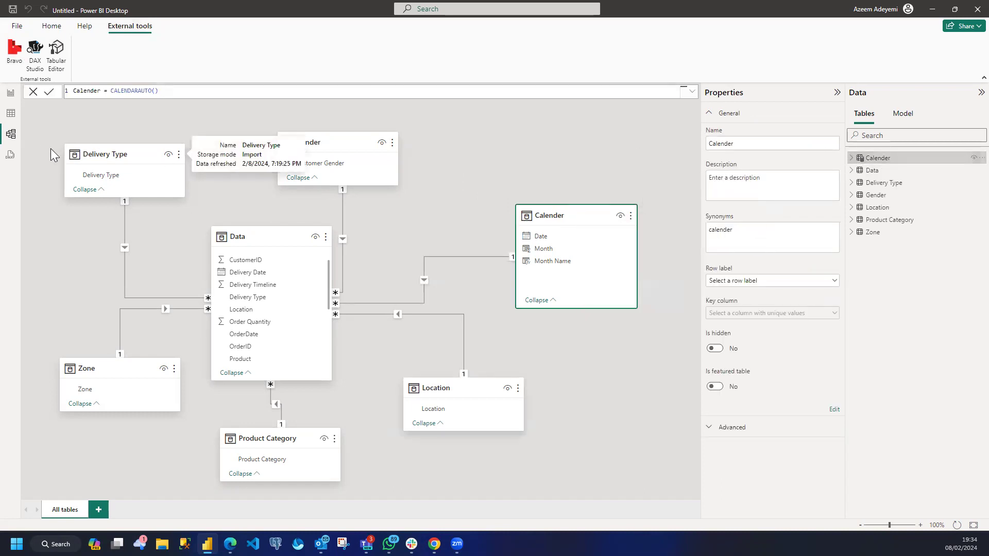
{"action": "left_click", "coordinate": [11, 114]}
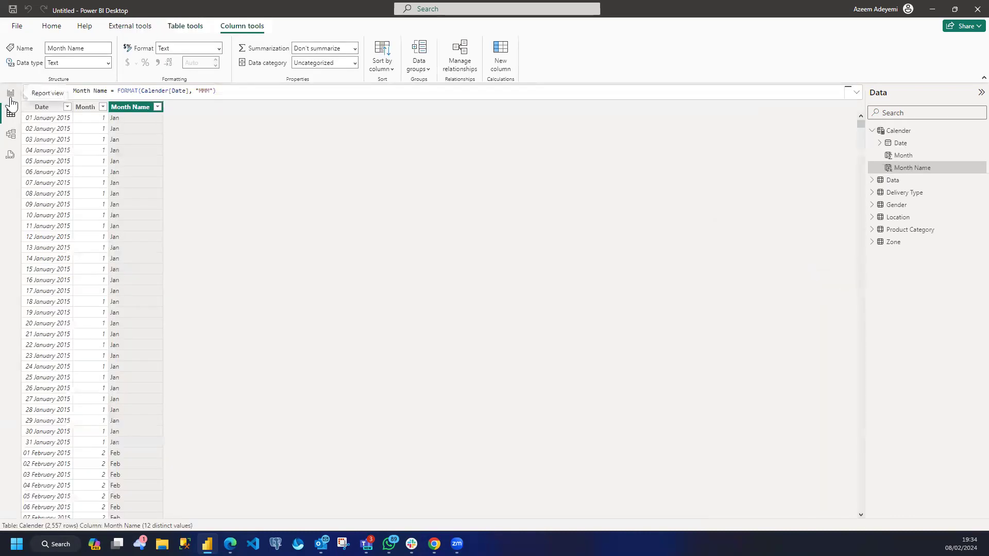
{"action": "left_click", "coordinate": [11, 94]}
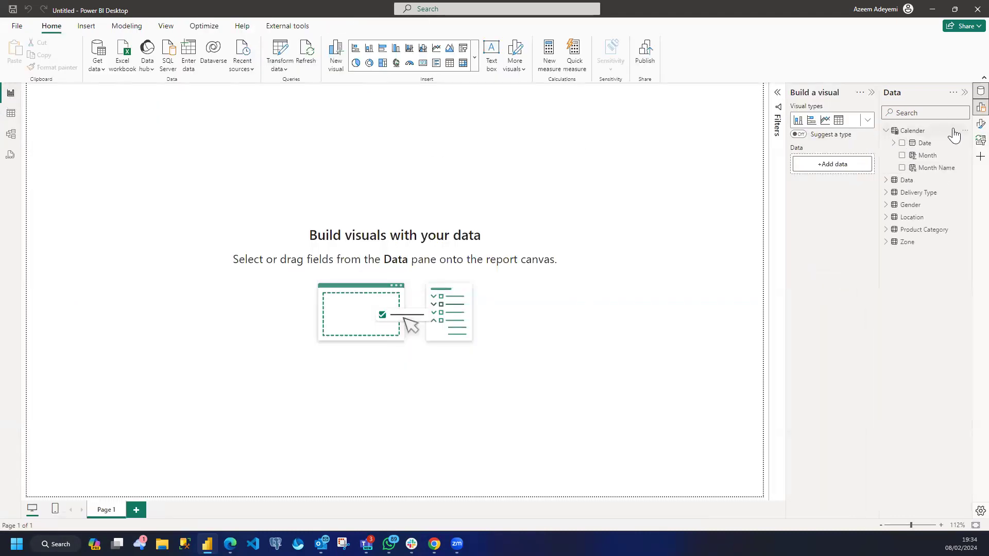
{"action": "left_click", "coordinate": [962, 130]}
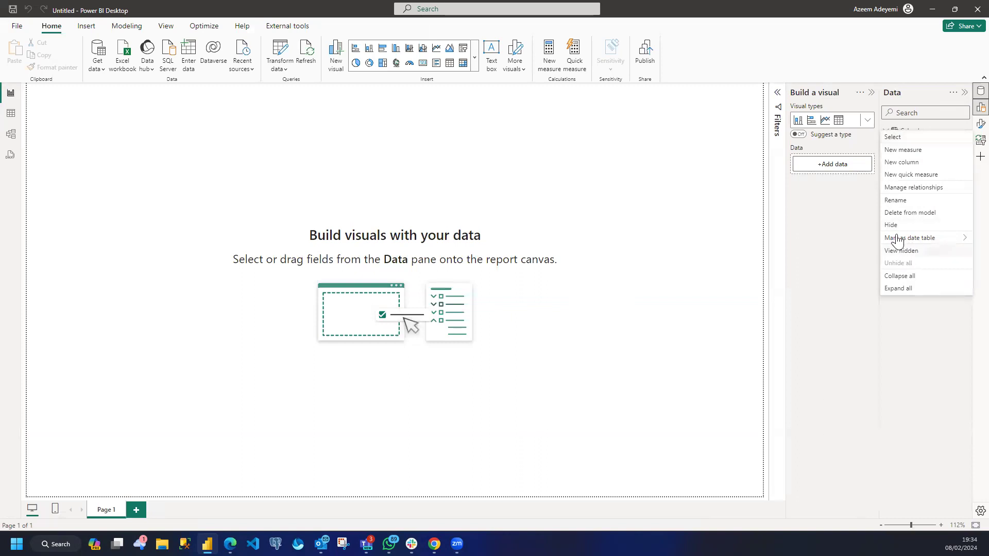
{"action": "left_click", "coordinate": [905, 213]}
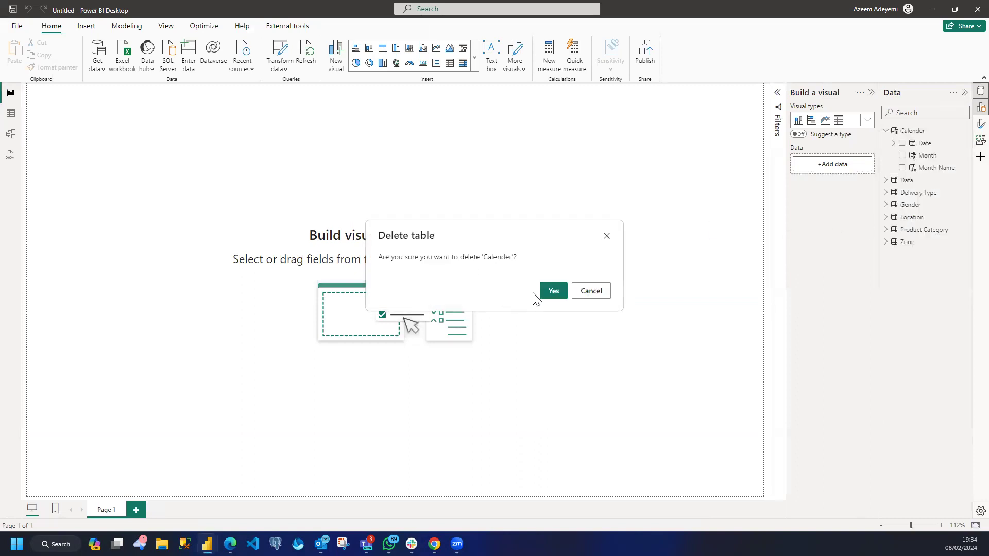
{"action": "left_click", "coordinate": [552, 292]}
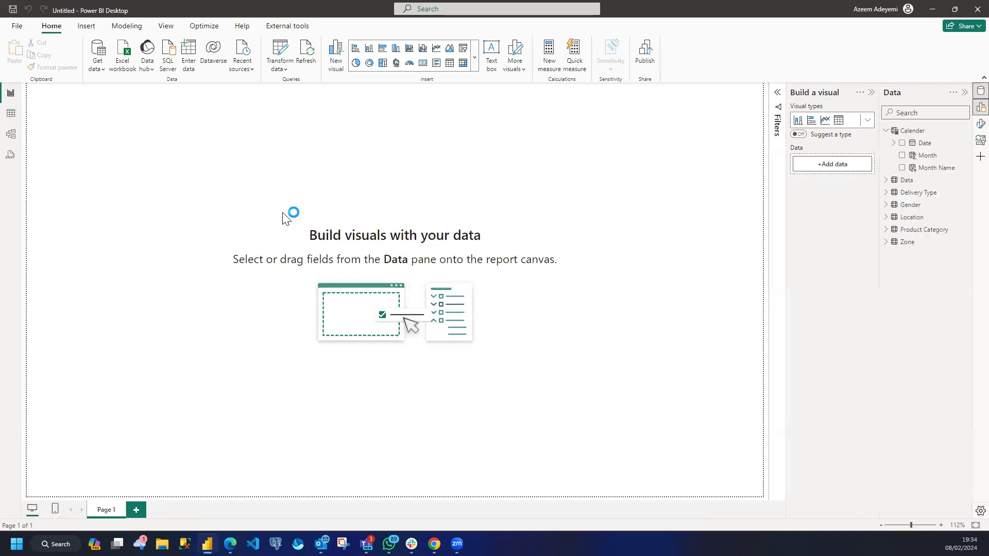
Turn off Auto date/time for the current file in the Data Load options and apply the change
{"action": "left_click", "coordinate": [17, 26]}
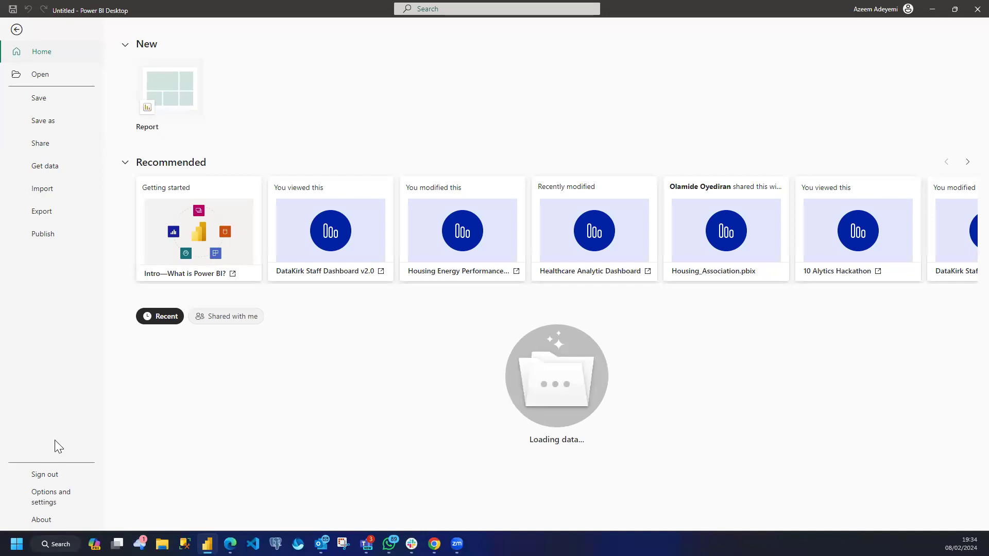
{"action": "left_click", "coordinate": [48, 496]}
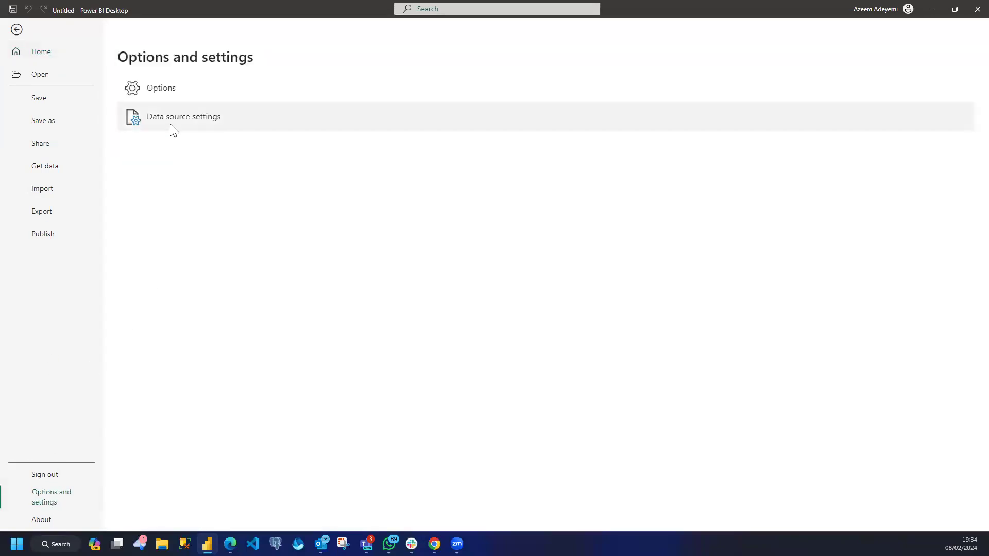
{"action": "left_click", "coordinate": [175, 98]}
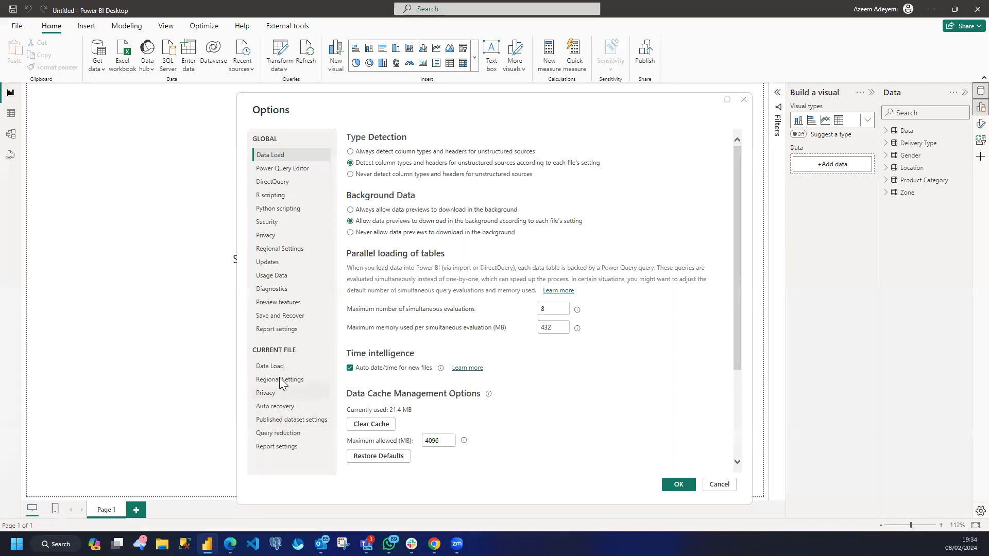
{"action": "left_click", "coordinate": [275, 366]}
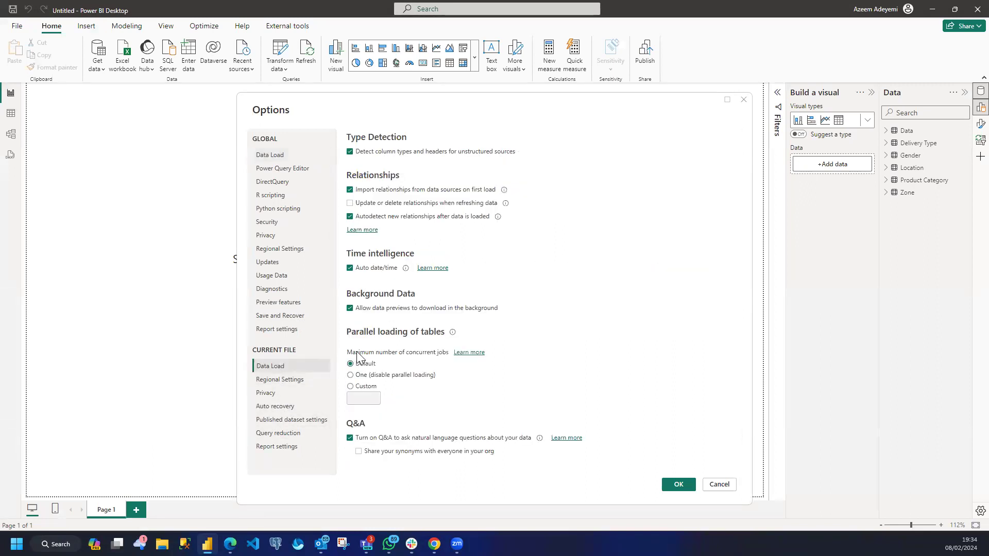
{"action": "left_click", "coordinate": [350, 268]}
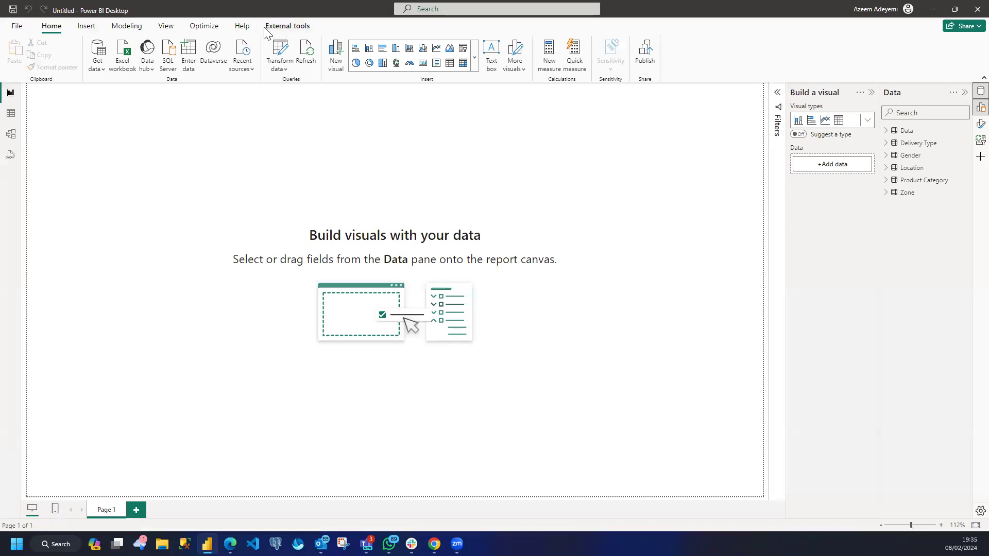
Launch Bravo, generate a Date table with its Manage Dates feature, apply the changes to the model and close Bravo
{"action": "left_click", "coordinate": [289, 30]}
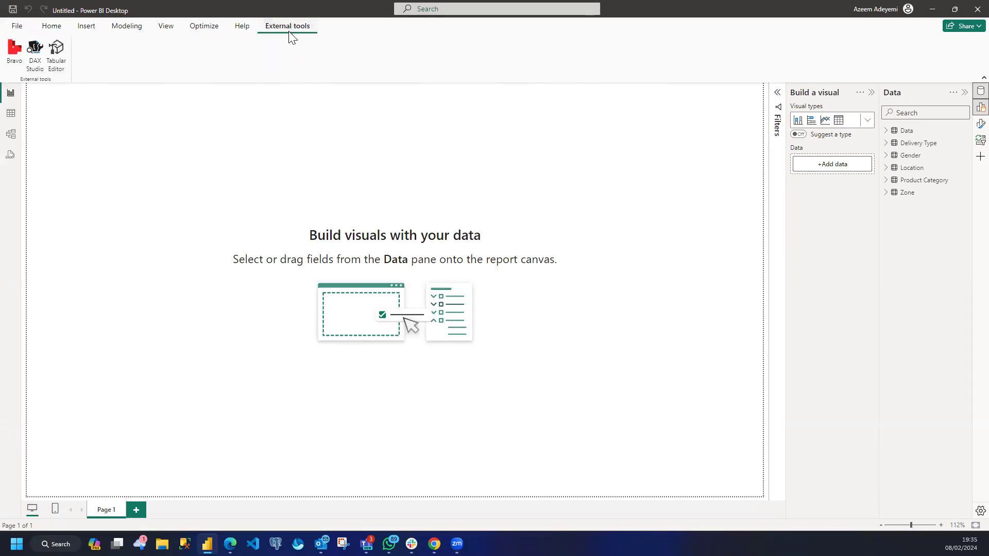
{"action": "left_click", "coordinate": [15, 53]}
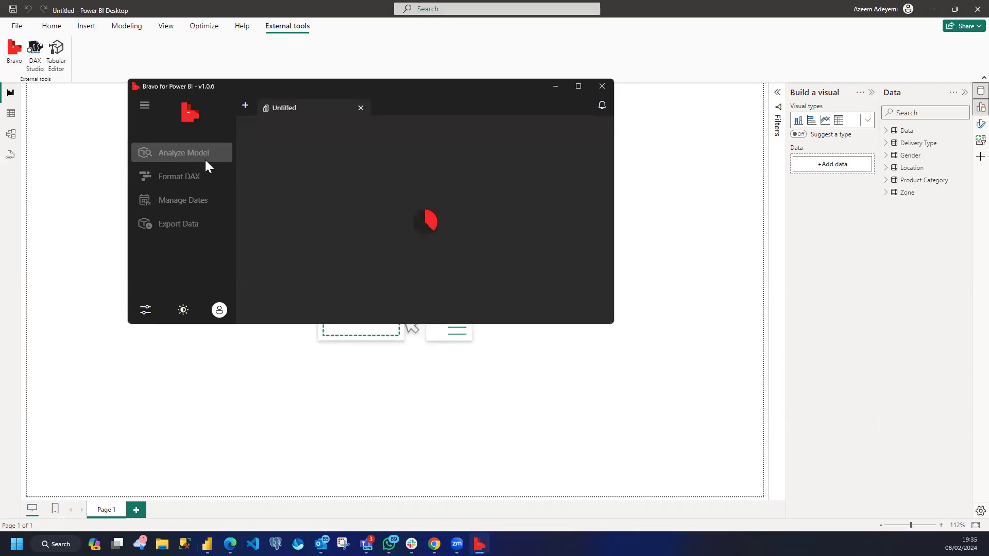
{"action": "left_click", "coordinate": [196, 201]}
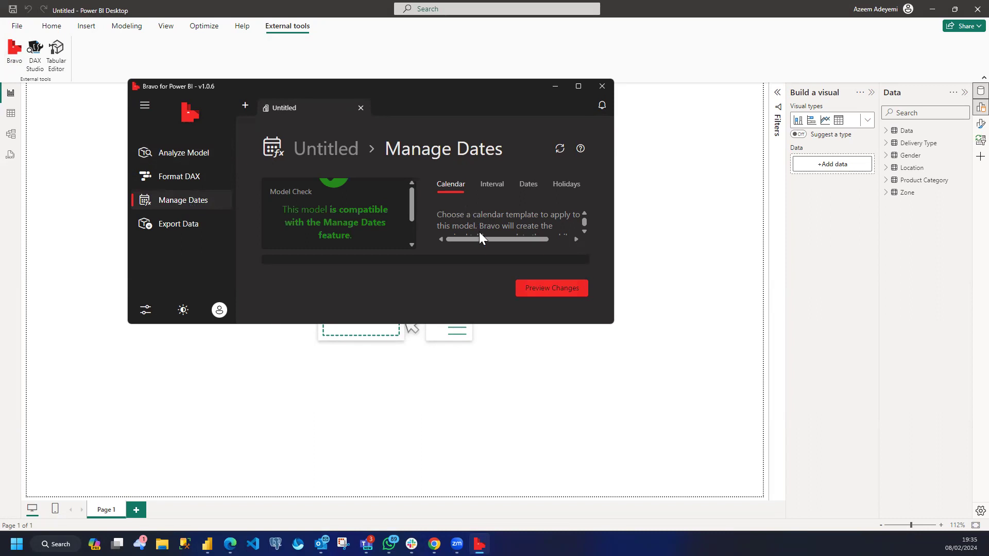
{"action": "scroll", "coordinate": [482, 232], "scroll_direction": "down", "scroll_amount": 2}
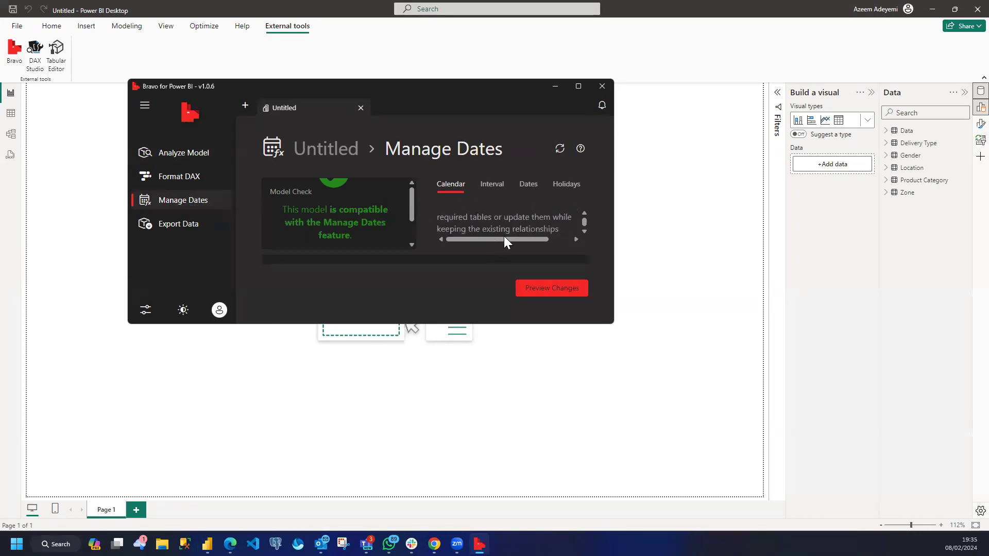
{"action": "left_click", "coordinate": [556, 288]}
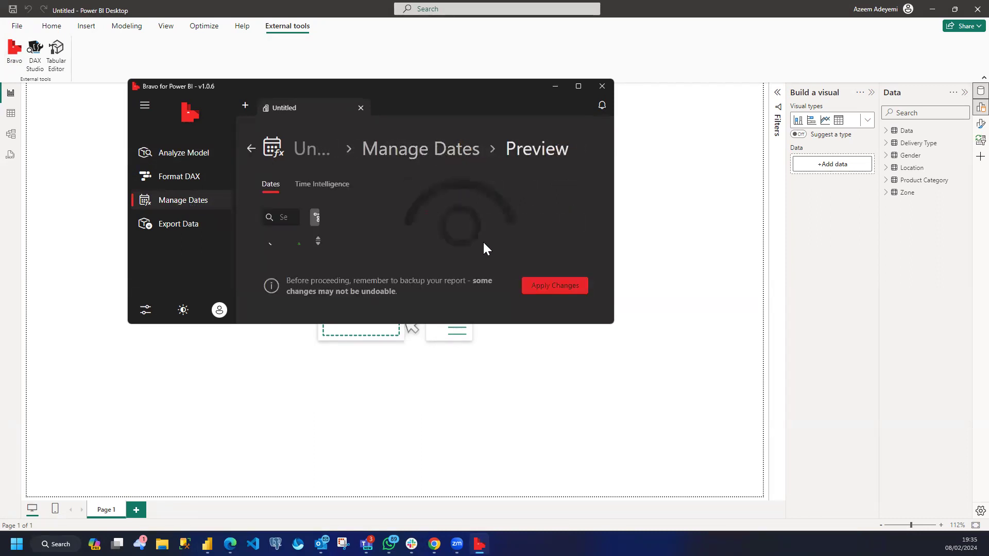
{"action": "left_click", "coordinate": [559, 285]}
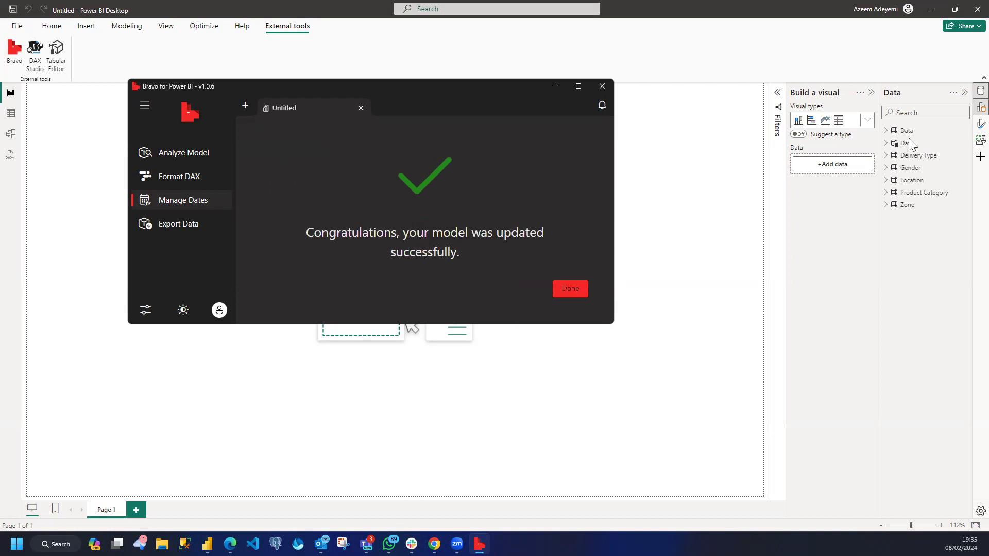
{"action": "left_click", "coordinate": [574, 291]}
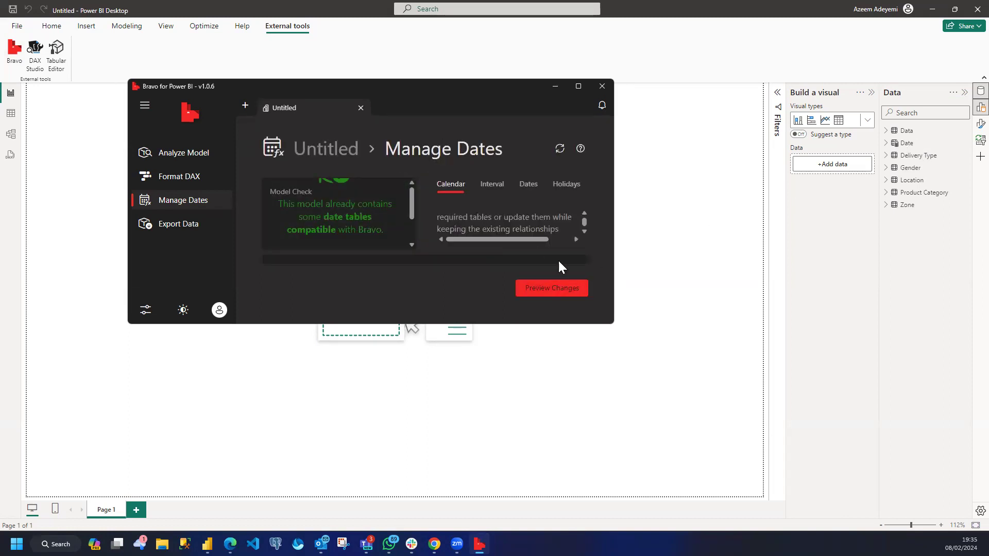
{"action": "left_click", "coordinate": [602, 86]}
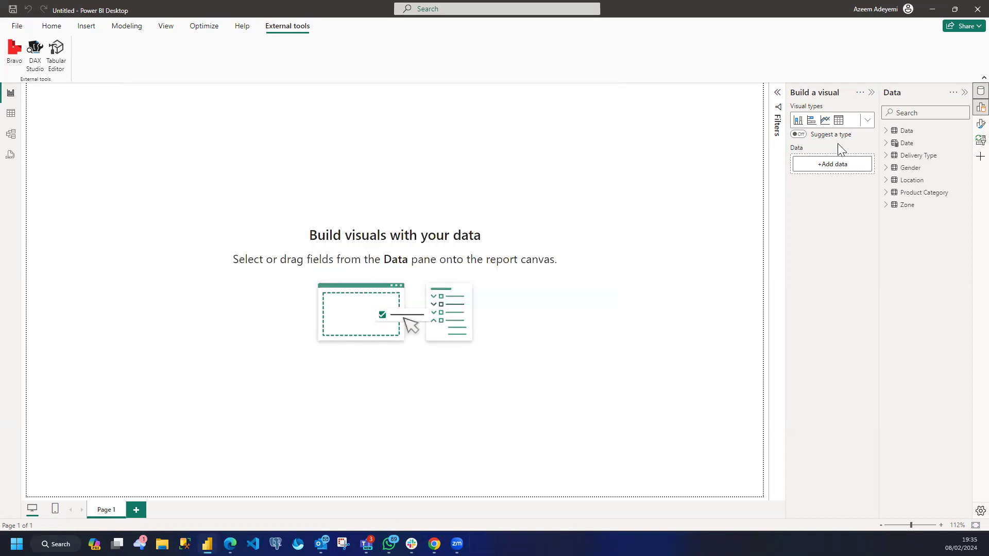
Examine the generated Date table's fields and rows, including the Day of Week and Day of Week Number columns
{"action": "left_click", "coordinate": [886, 144]}
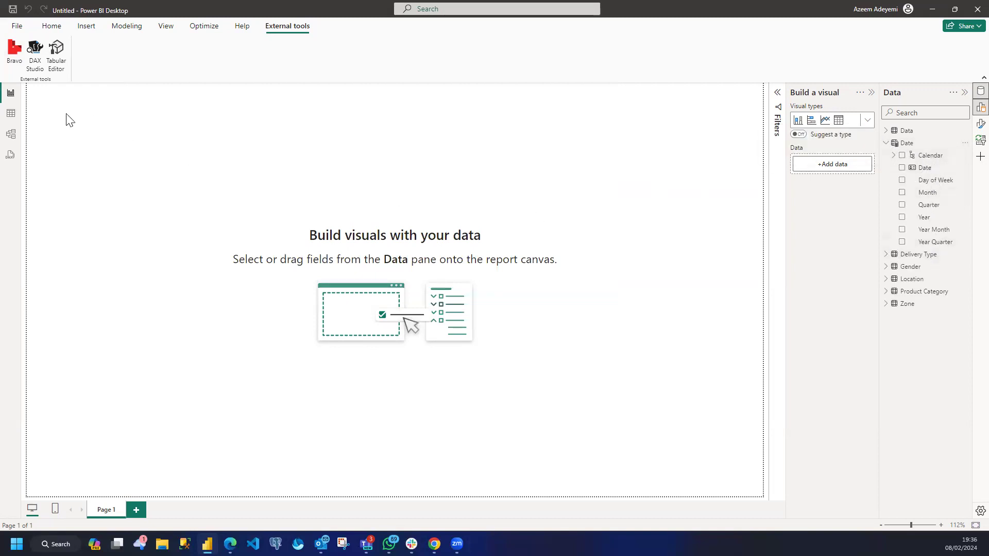
{"action": "left_click", "coordinate": [18, 117]}
{"action": "left_click", "coordinate": [894, 131]}
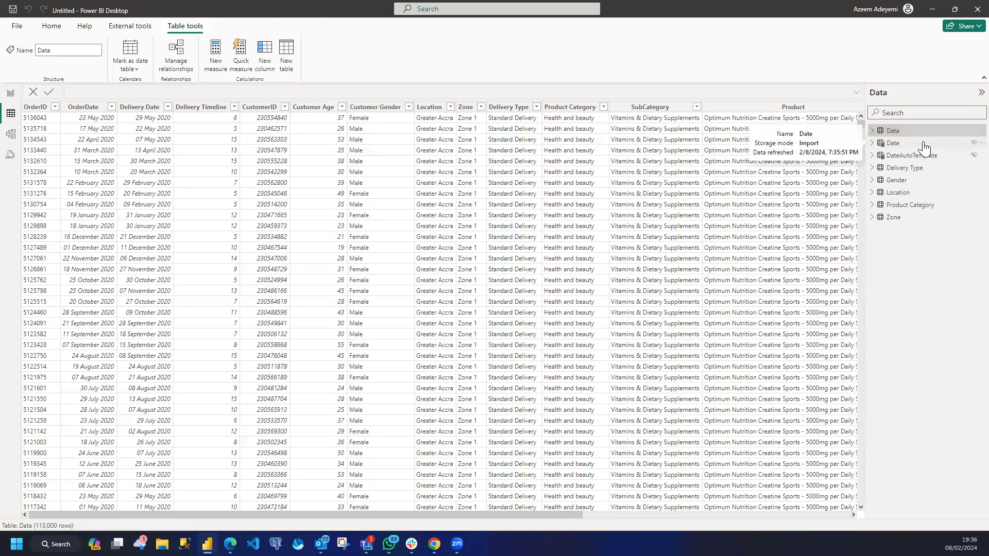
{"action": "left_click", "coordinate": [920, 149]}
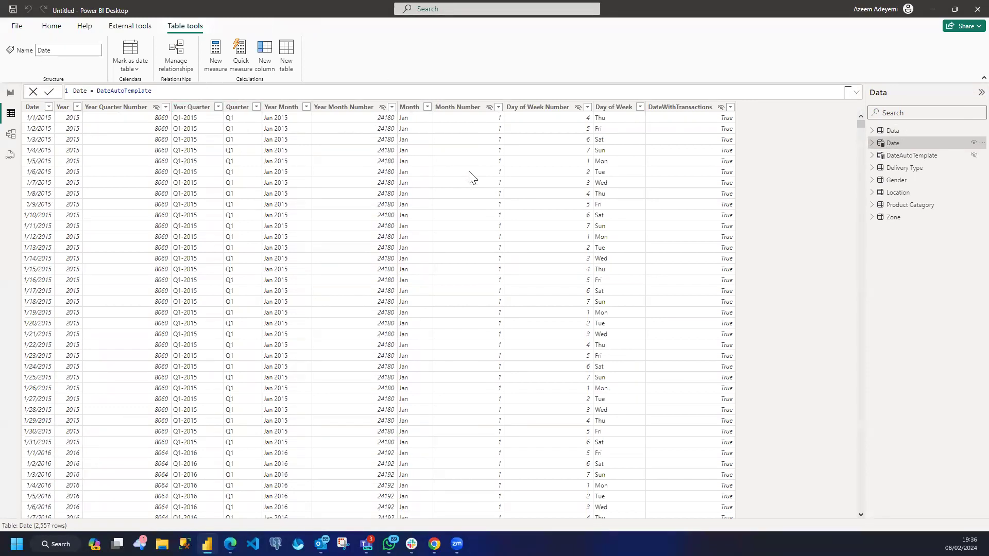
{"action": "scroll", "coordinate": [536, 279], "scroll_direction": "down", "scroll_amount": 2}
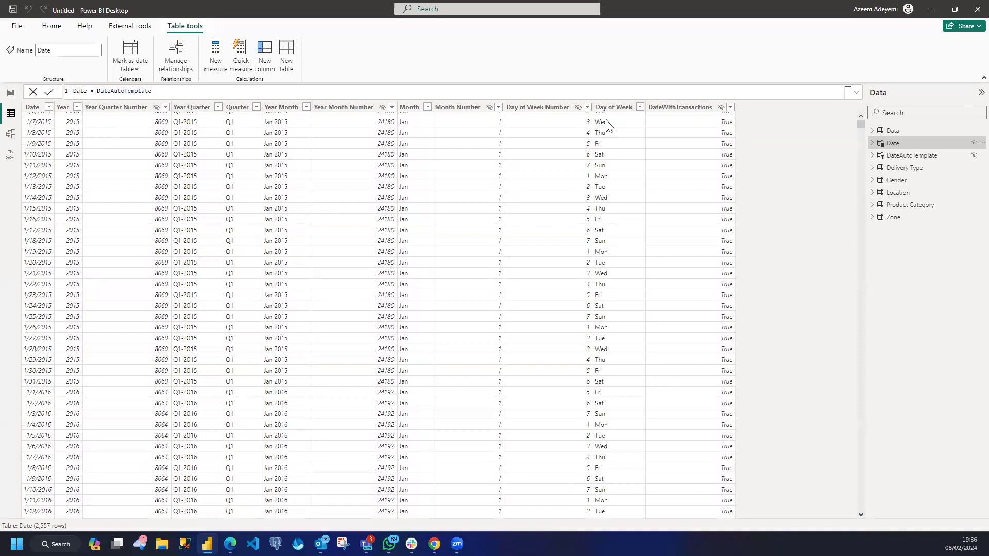
{"action": "left_click", "coordinate": [617, 111]}
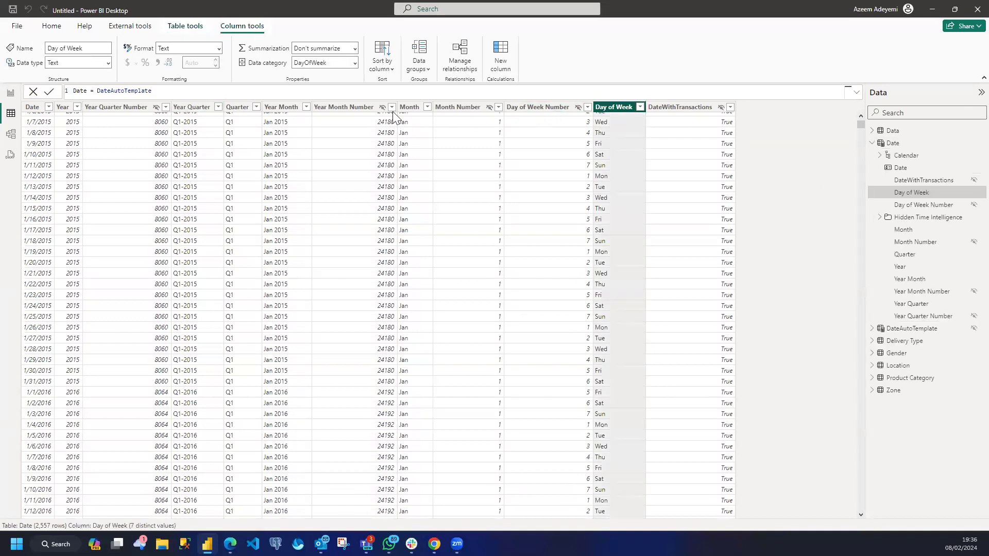
{"action": "left_click", "coordinate": [537, 111]}
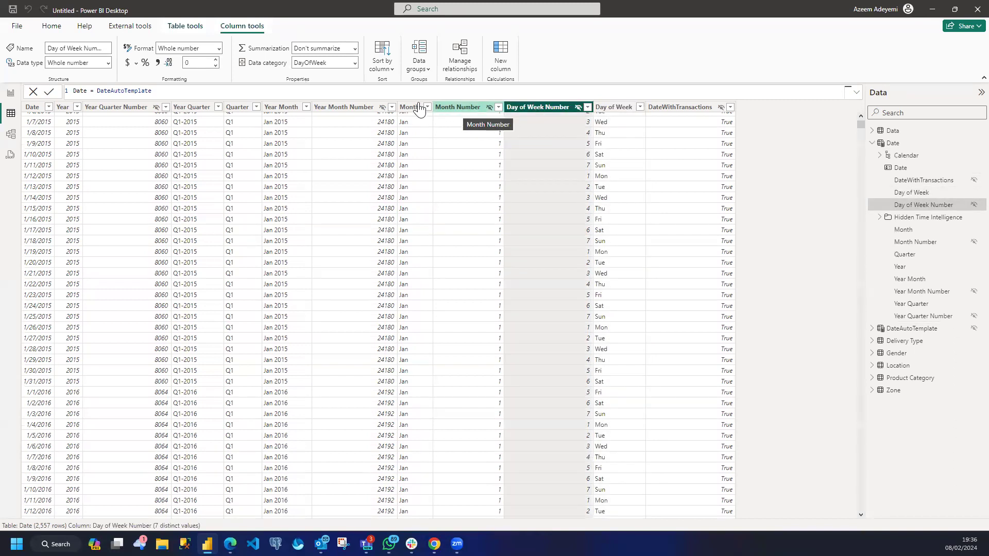
Go to the model diagram and move the Date table higher, above the level of the Location table
{"action": "left_click", "coordinate": [10, 93]}
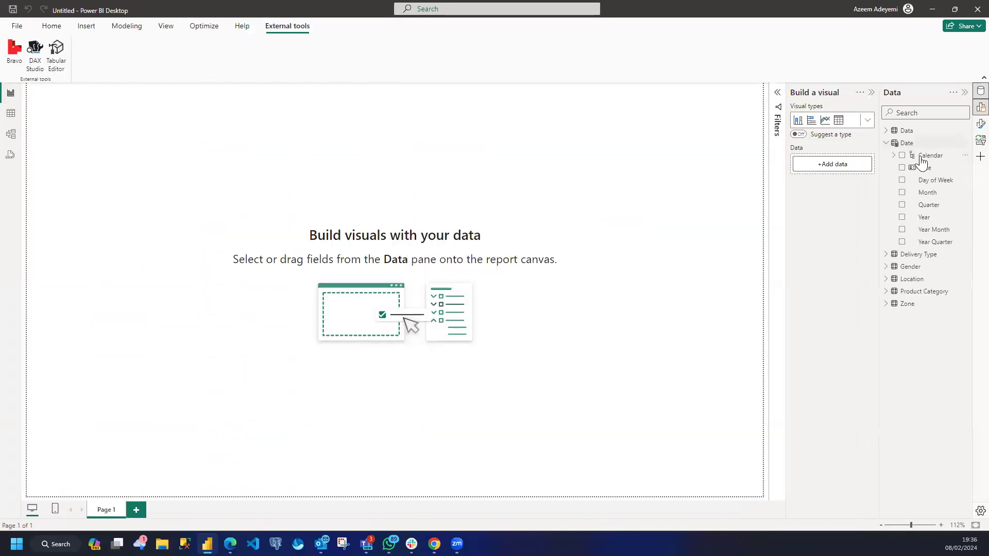
{"action": "left_click", "coordinate": [52, 26]}
{"action": "left_click", "coordinate": [11, 113]}
{"action": "left_click", "coordinate": [11, 134]}
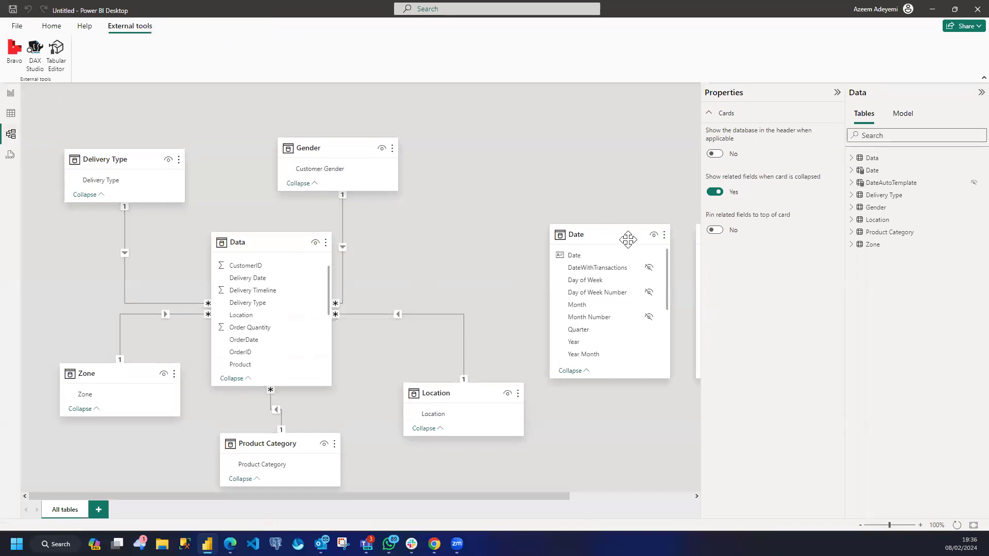
{"action": "left_click_drag", "start_coordinate": [626, 236], "coordinate": [604, 183]}
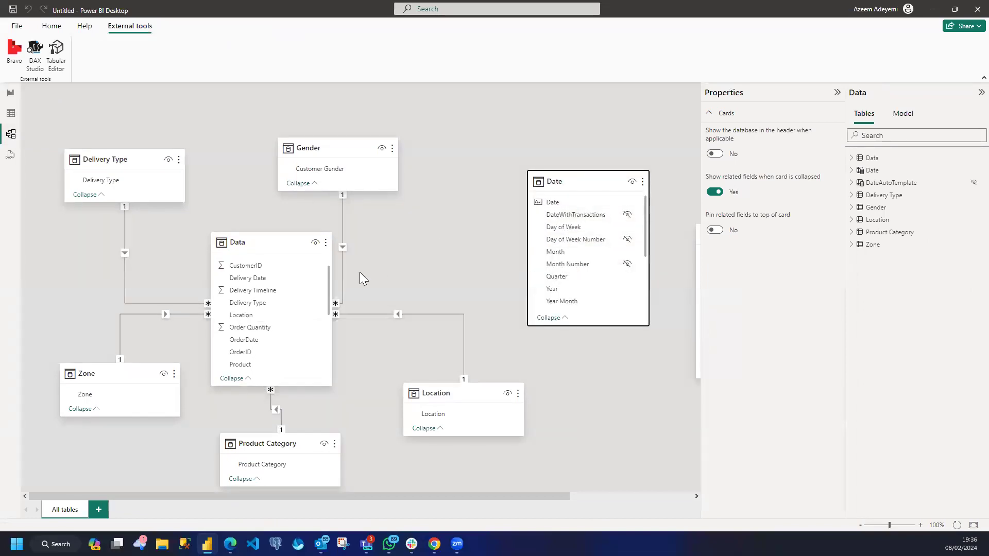
Try to relate the Date table's Date column to OrderDate in the Data table
{"action": "scroll", "coordinate": [284, 290], "scroll_direction": "up", "scroll_amount": 2}
{"action": "scroll", "coordinate": [283, 291], "scroll_direction": "down", "scroll_amount": 6}
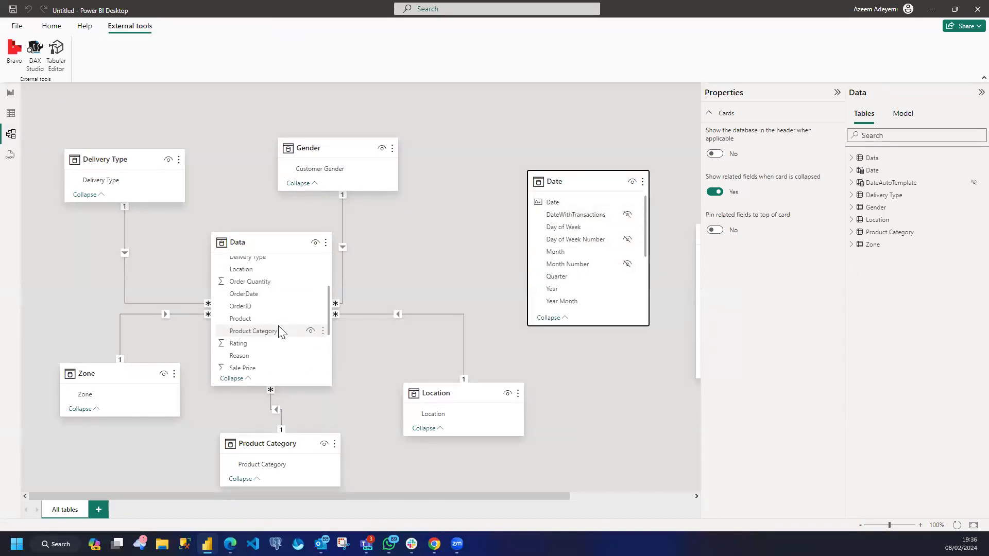
{"action": "scroll", "coordinate": [270, 321], "scroll_direction": "up", "scroll_amount": 6}
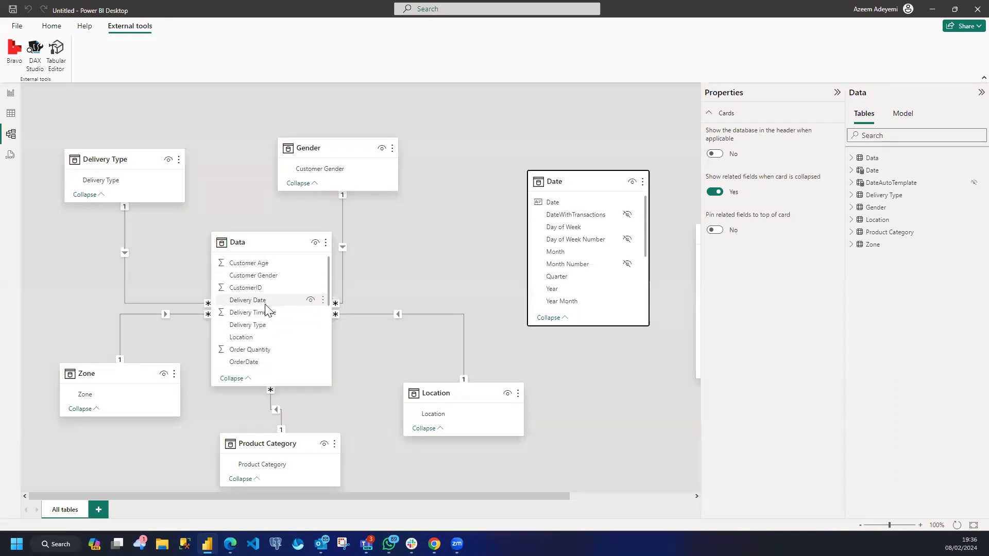
{"action": "scroll", "coordinate": [266, 309], "scroll_direction": "down", "scroll_amount": 1}
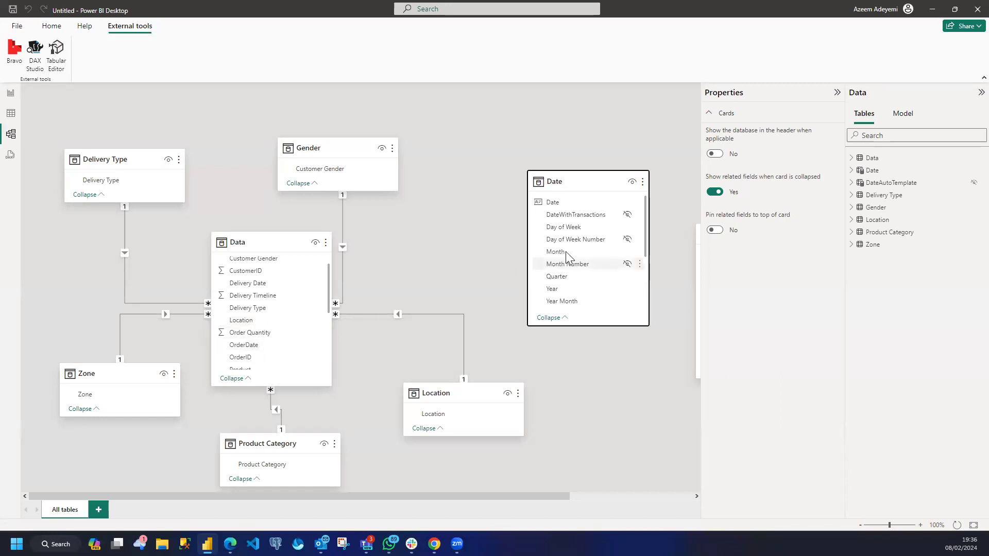
{"action": "left_click_drag", "start_coordinate": [552, 203], "coordinate": [275, 356]}
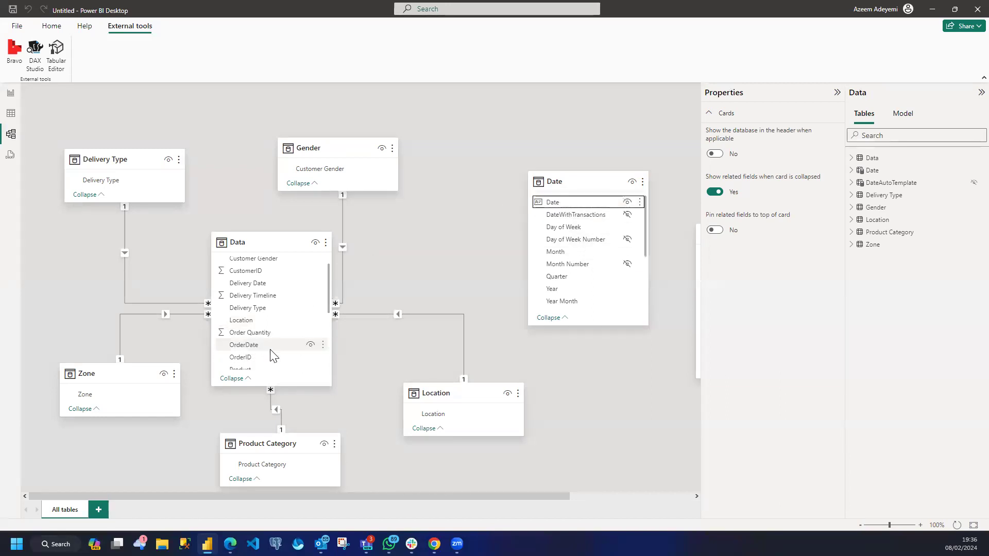
{"action": "left_click", "coordinate": [439, 341]}
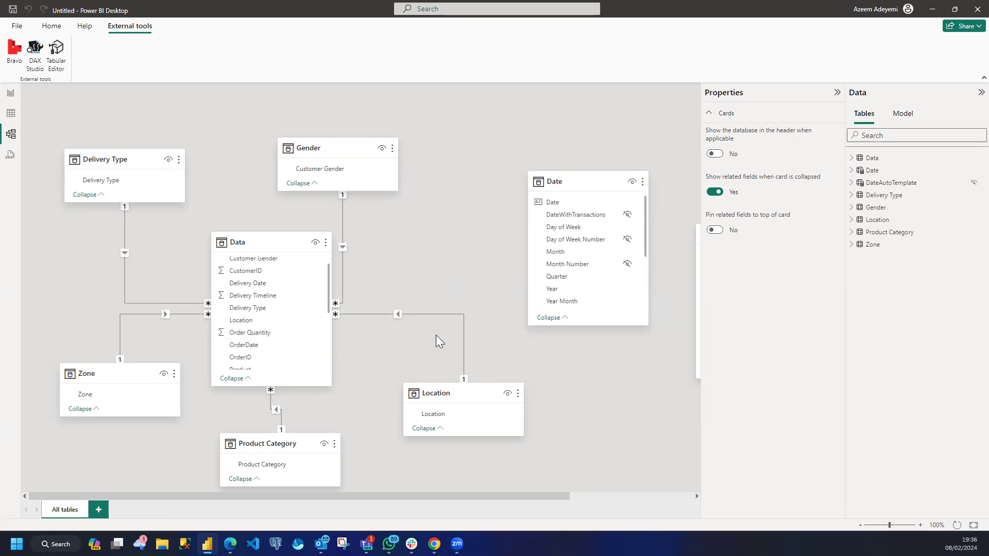